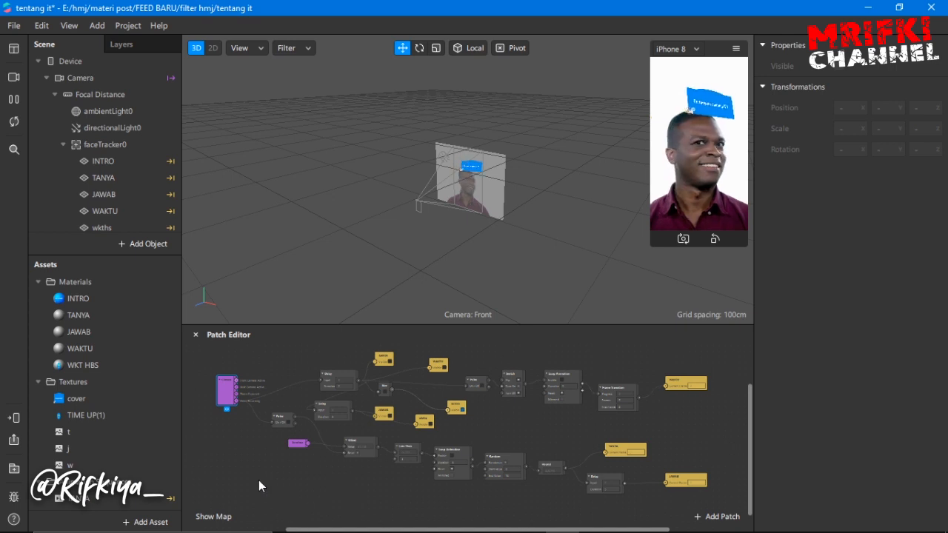
- Examine the properties of the t, j and w texture sequences in the assets
{"action": "left_click", "coordinate": [80, 432]}
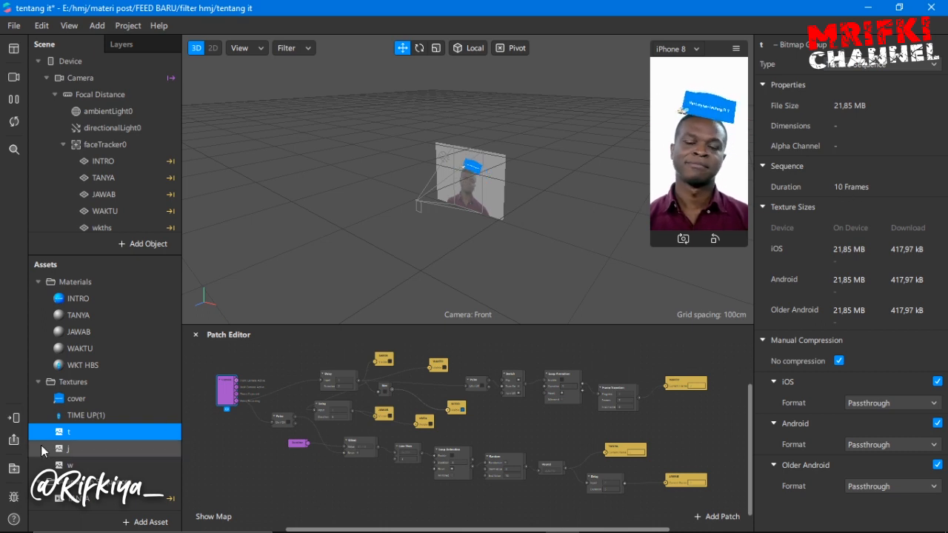
{"action": "left_click", "coordinate": [114, 446]}
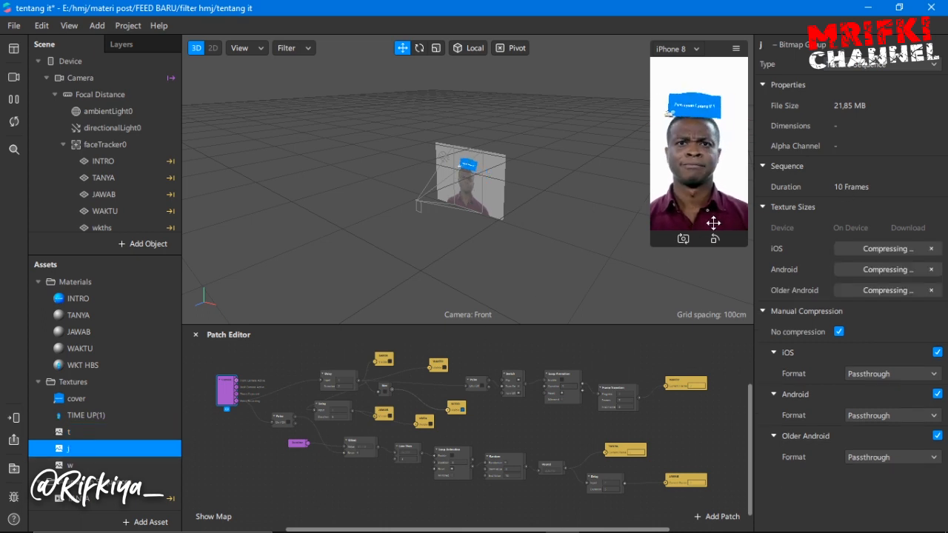
{"action": "left_click", "coordinate": [78, 434]}
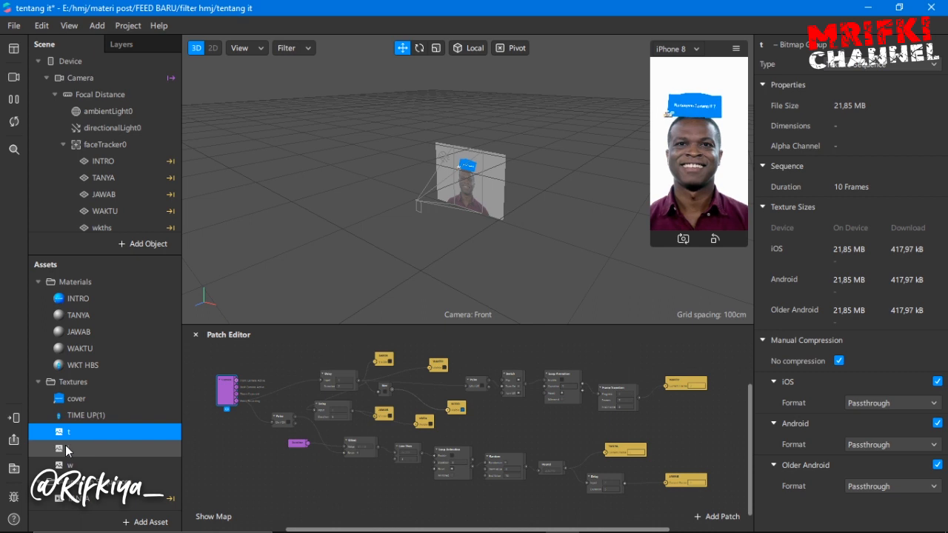
{"action": "left_click", "coordinate": [76, 444]}
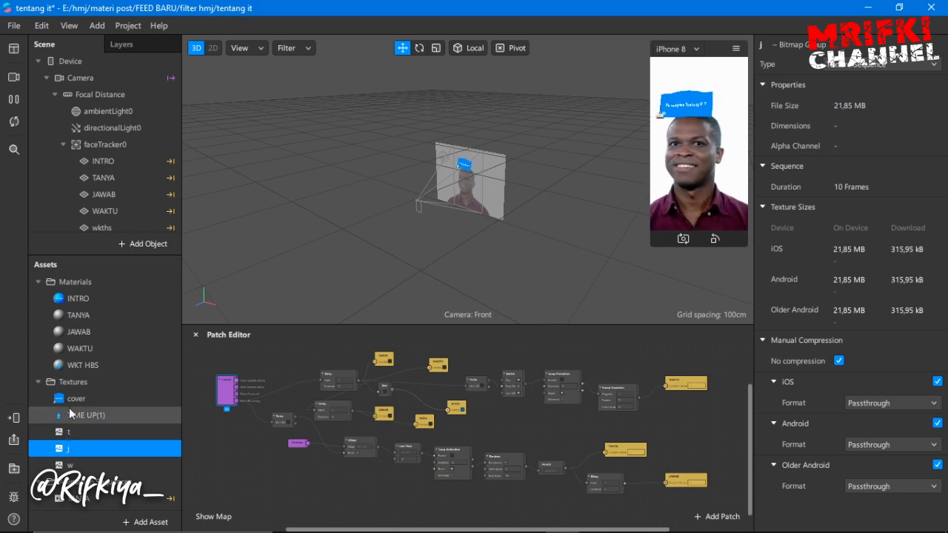
{"action": "left_click", "coordinate": [111, 463]}
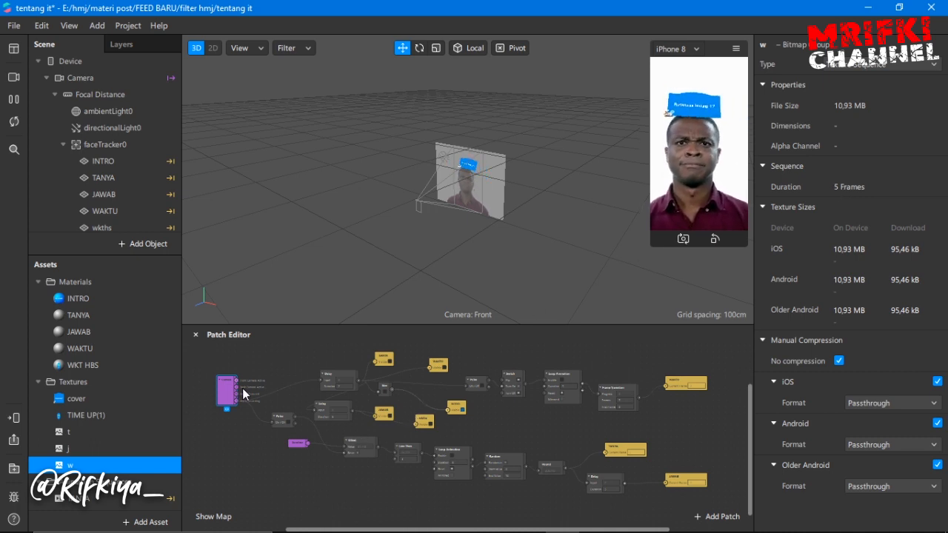
- Enlarge the Patch Editor over the whole viewport and bring the existing patch graph into close view
{"action": "scroll", "coordinate": [244, 388], "scroll_direction": "up", "scroll_amount": 1}
{"action": "left_click_drag", "start_coordinate": [382, 325], "coordinate": [437, 12]}
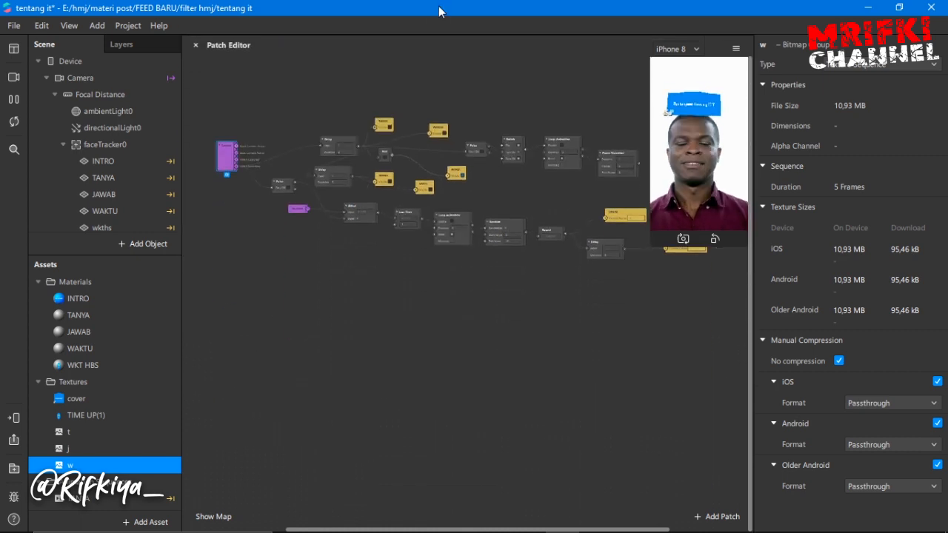
{"action": "scroll", "coordinate": [368, 411], "scroll_direction": "up", "scroll_amount": 3, "text": "ctrl"}
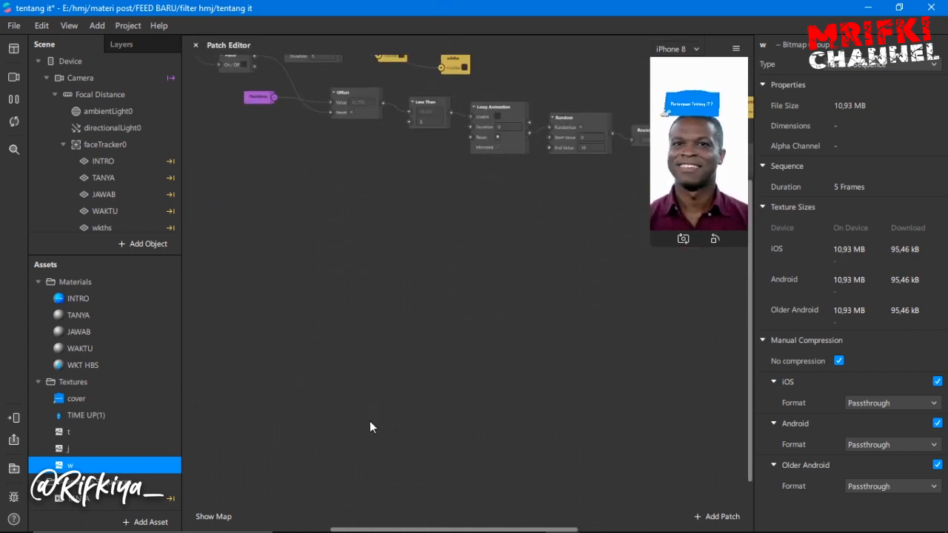
{"action": "scroll", "coordinate": [396, 410], "scroll_direction": "up", "scroll_amount": 4}
{"action": "scroll", "coordinate": [396, 415], "scroll_direction": "up", "scroll_amount": 1}
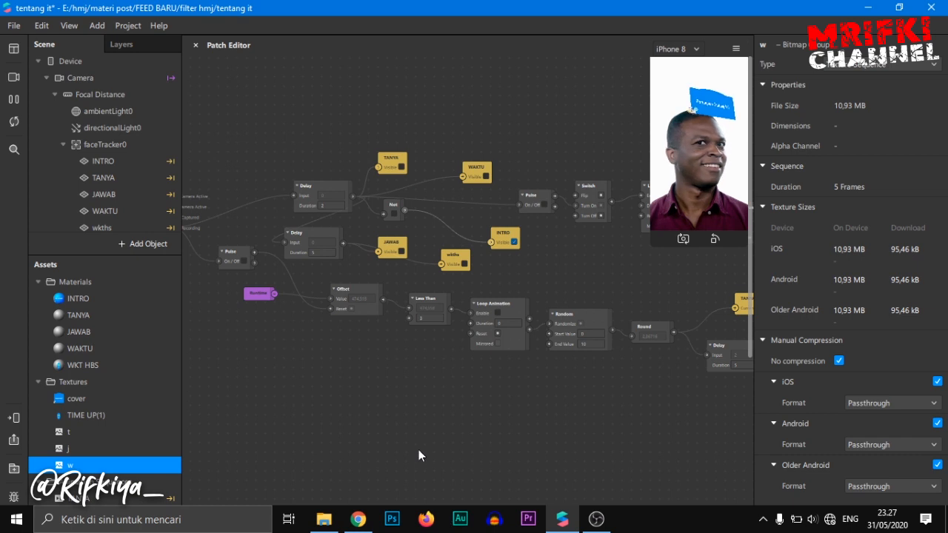
- Delete every patch in the existing graph except the Camera patch
{"action": "left_click_drag", "start_coordinate": [423, 529], "coordinate": [532, 526]}
{"action": "left_click_drag", "start_coordinate": [624, 423], "coordinate": [188, 151]}
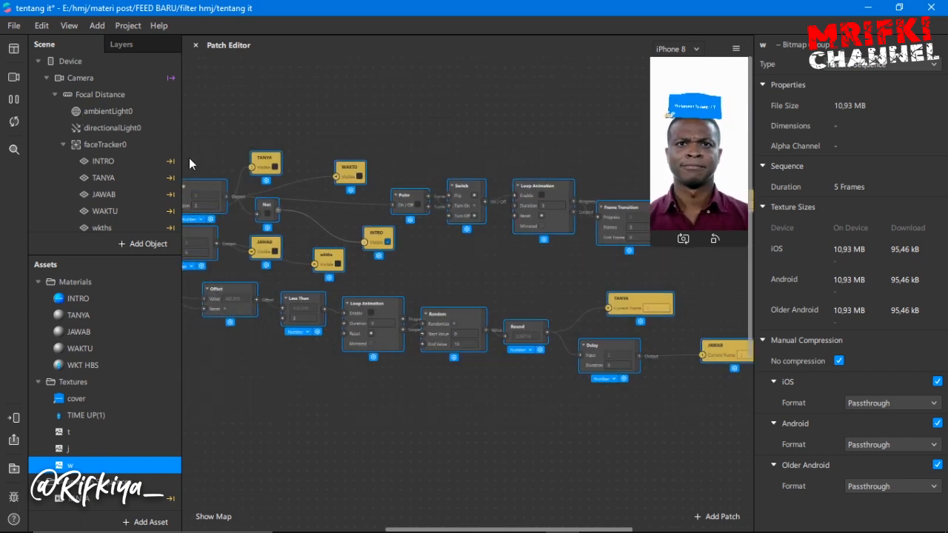
{"action": "key", "text": "Delete"}
{"action": "left_click_drag", "start_coordinate": [473, 528], "coordinate": [296, 511]}
{"action": "left_click_drag", "start_coordinate": [535, 373], "coordinate": [424, 246]}
{"action": "key", "text": "Delete"}
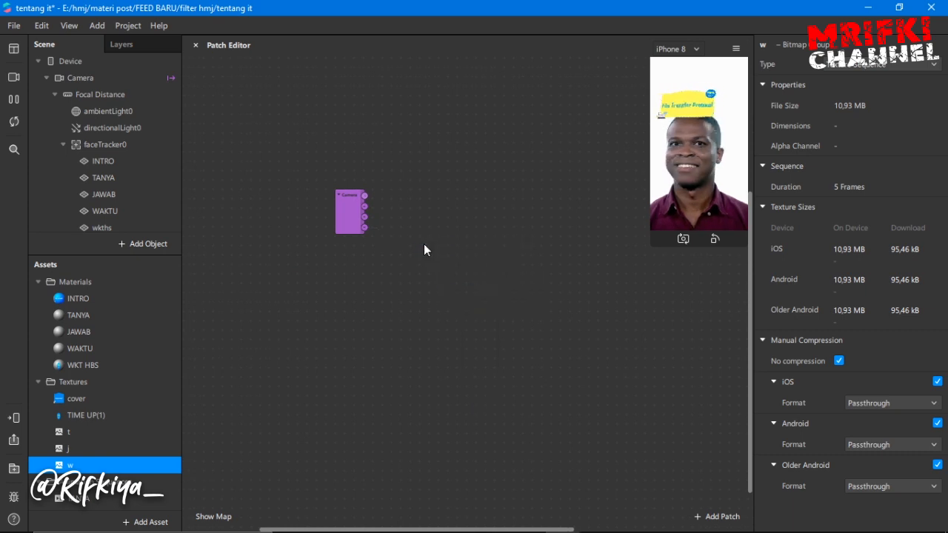
- Add a Pulse patch connected to the Camera patch's recording output
{"action": "scroll", "coordinate": [355, 235], "scroll_direction": "up", "scroll_amount": 2}
{"action": "scroll", "coordinate": [356, 236], "scroll_direction": "up", "scroll_amount": 1}
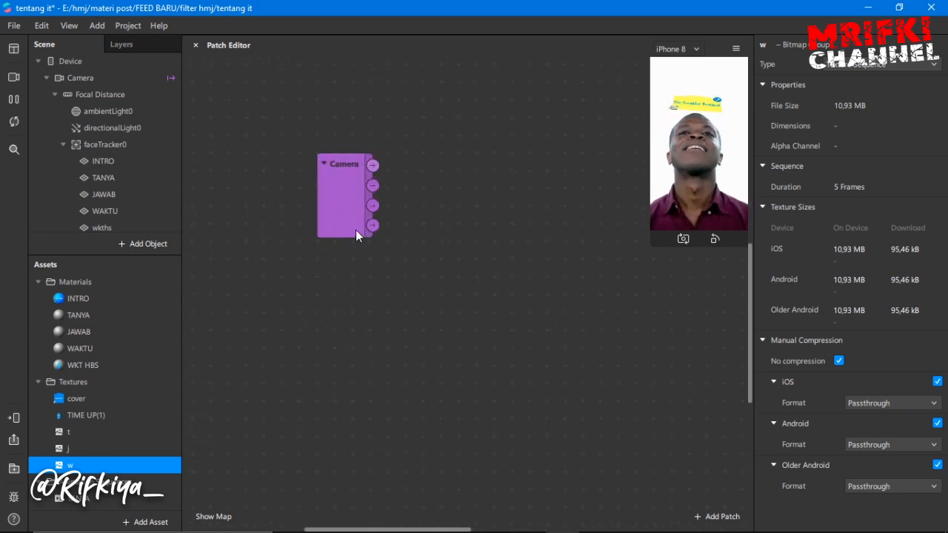
{"action": "left_click", "coordinate": [370, 225]}
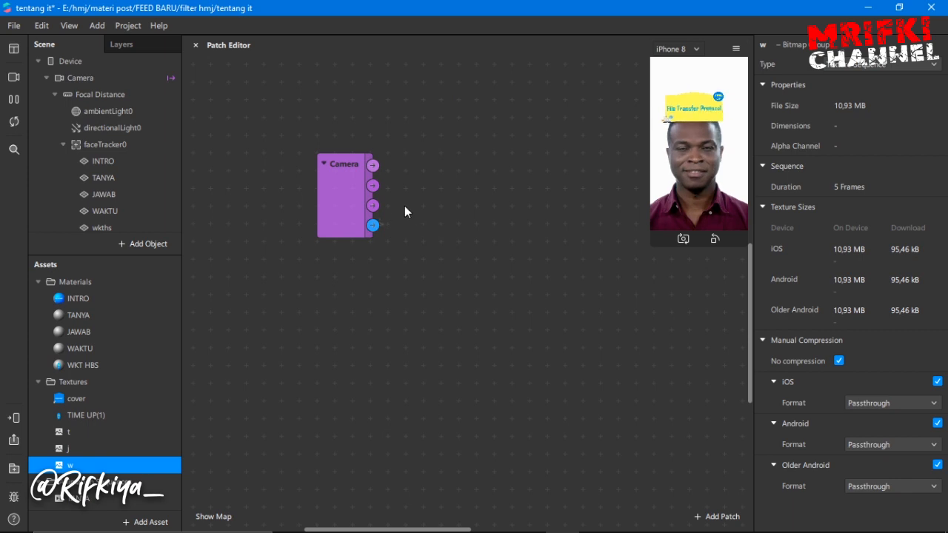
{"action": "left_click", "coordinate": [417, 197]}
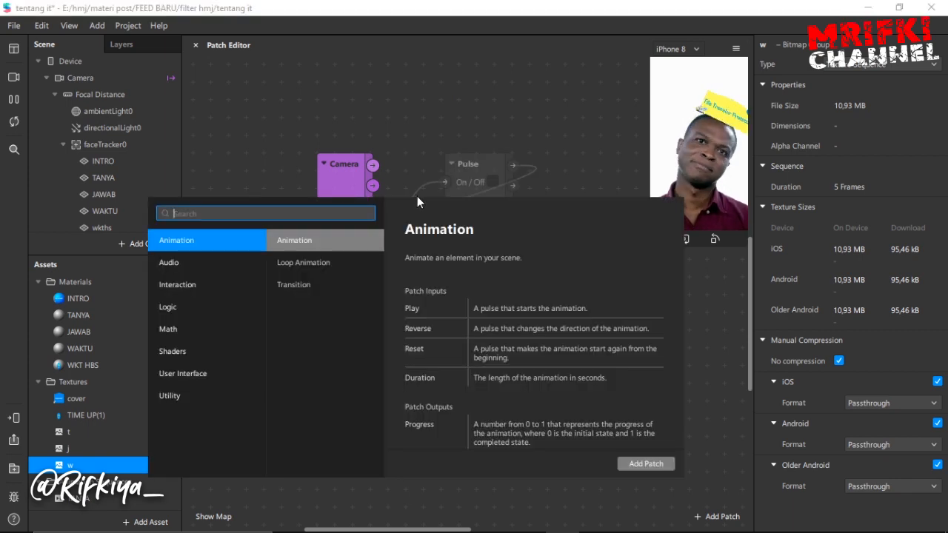
{"action": "type", "text": "pu"}
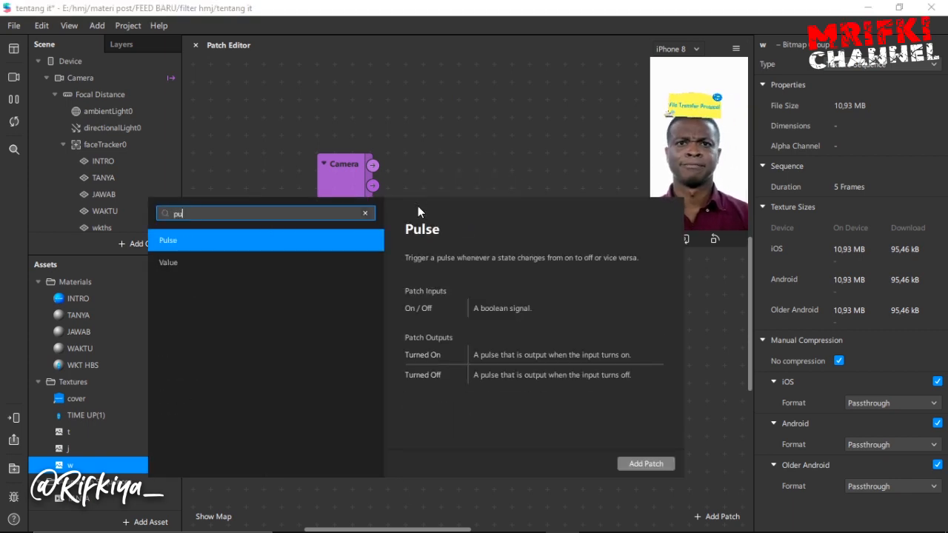
{"action": "double_click", "coordinate": [194, 238]}
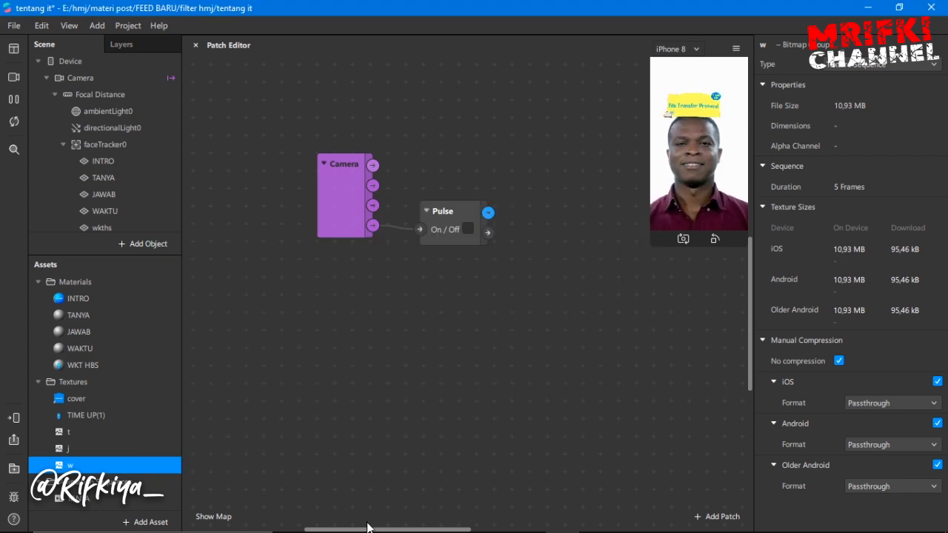
- Add a Switch patch with its Flip input fed by the Pulse patch's first output
{"action": "left_click_drag", "start_coordinate": [491, 211], "coordinate": [514, 197]}
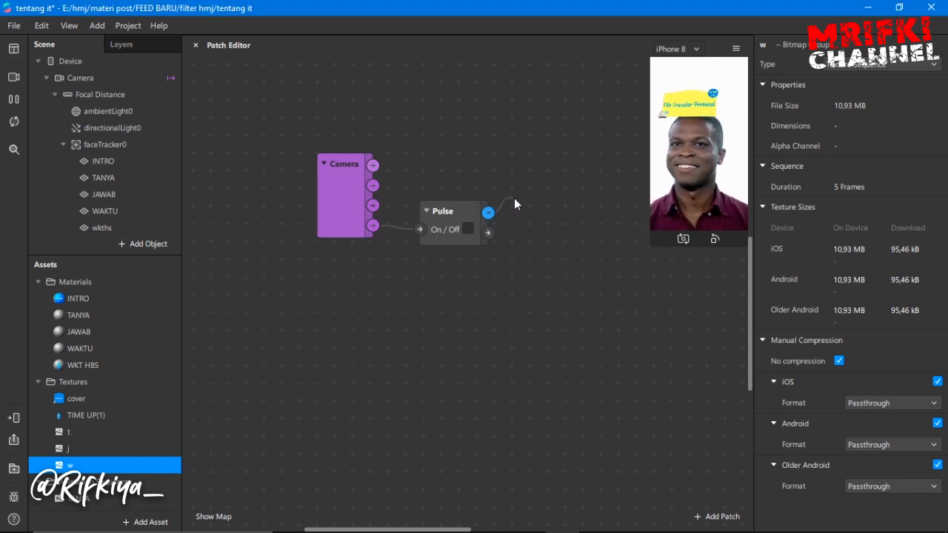
{"action": "type", "text": "sw"}
{"action": "double_click", "coordinate": [285, 241]}
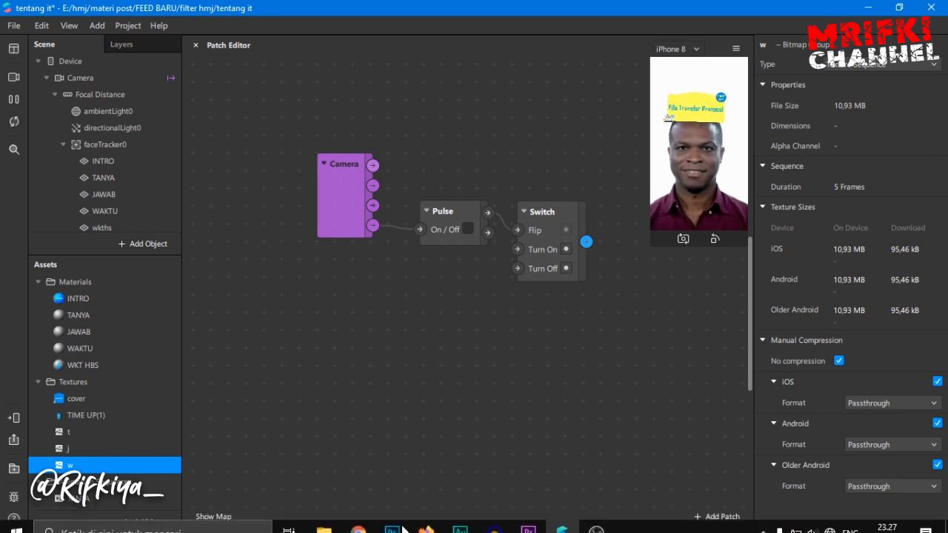
- Create Visible patches for the INTRO, TANYA, JAWAB, WAKTU and wkths planes and spread them out in the graph
{"action": "left_click_drag", "start_coordinate": [414, 530], "coordinate": [453, 531]}
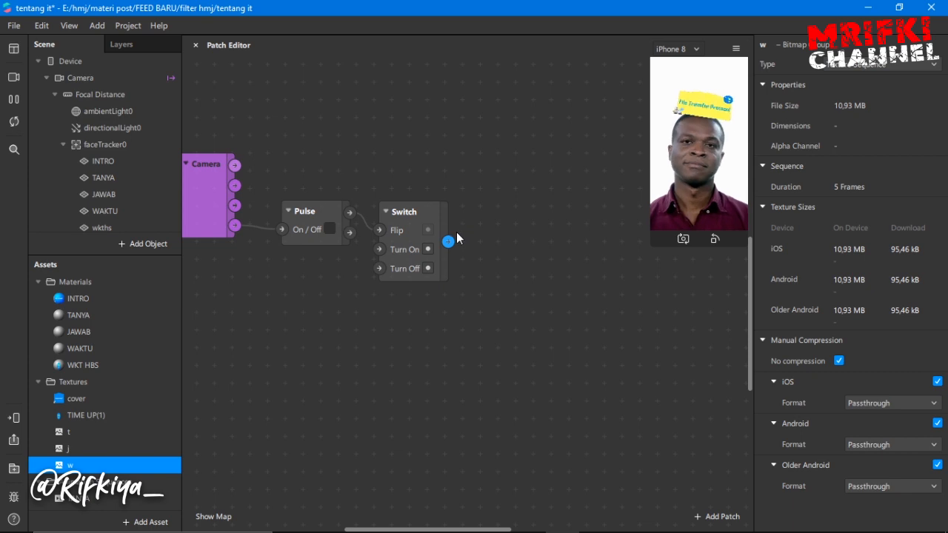
{"action": "left_click", "coordinate": [144, 161]}
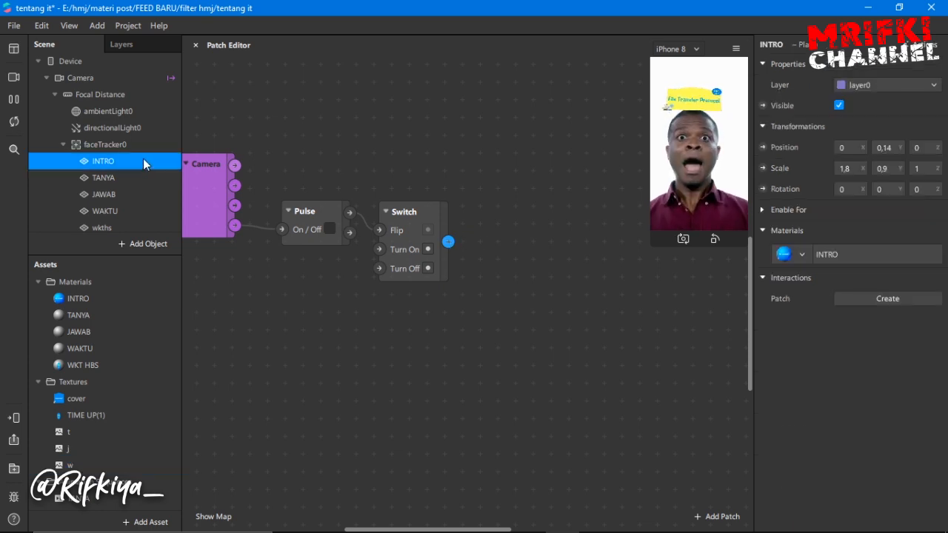
{"action": "left_click", "coordinate": [122, 178], "text": "shift"}
{"action": "left_click", "coordinate": [124, 194], "text": "shift"}
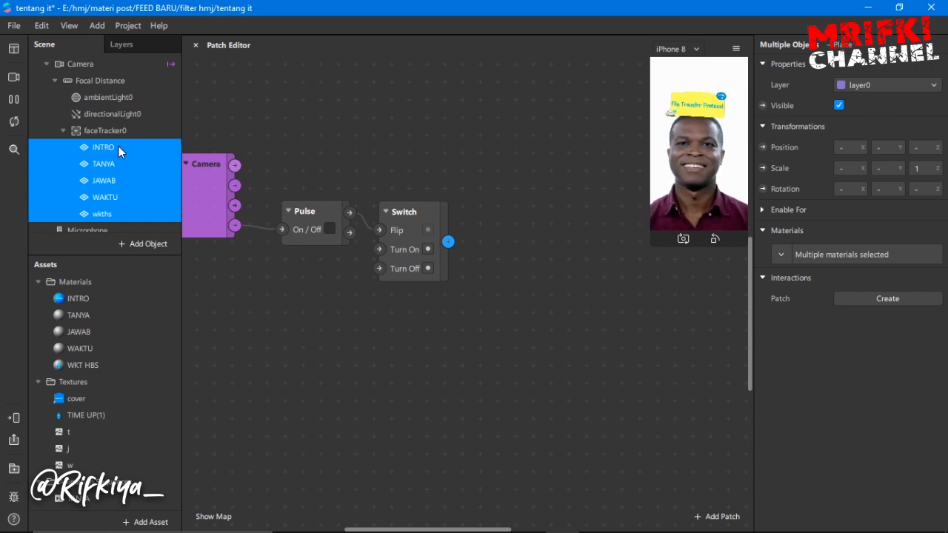
{"action": "left_click", "coordinate": [762, 107]}
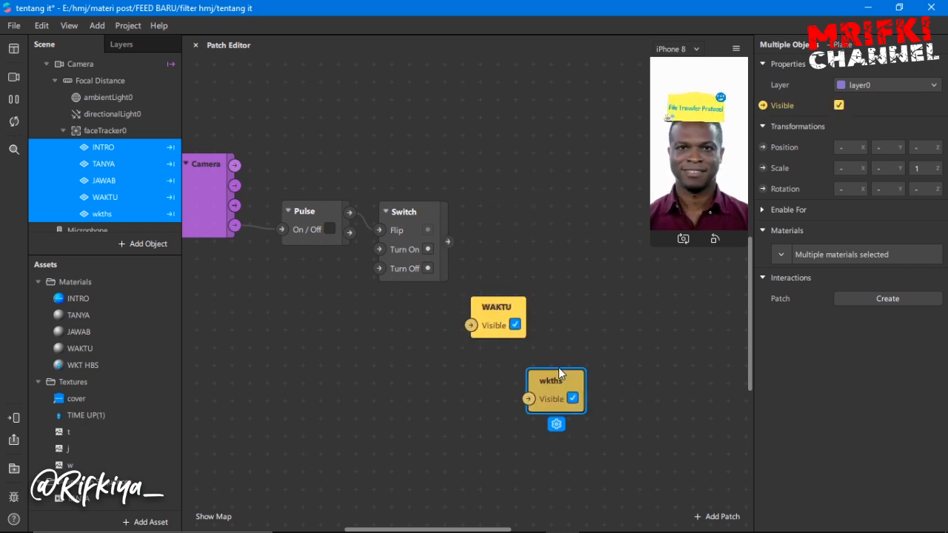
{"action": "left_click_drag", "start_coordinate": [495, 306], "coordinate": [505, 180]}
{"action": "left_click_drag", "start_coordinate": [504, 309], "coordinate": [559, 253]}
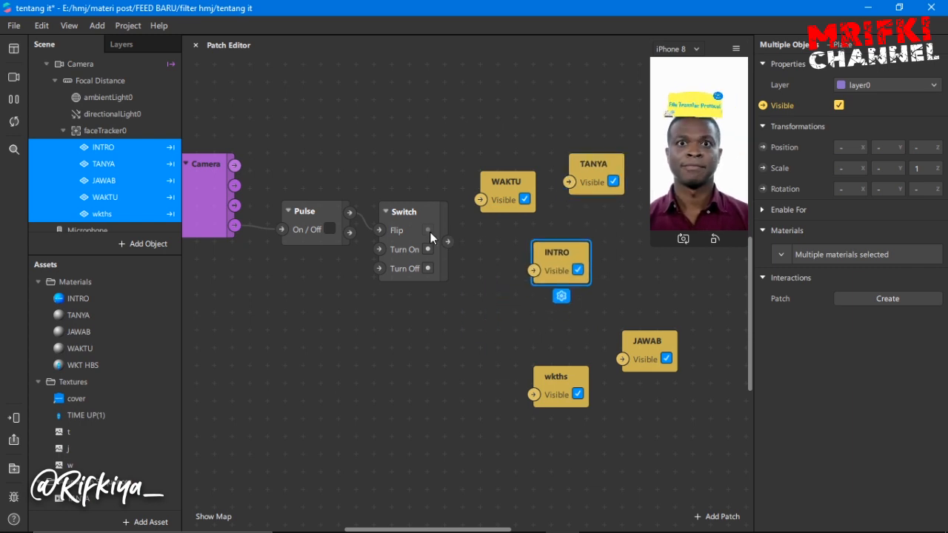
- Add a Not patch on the Switch output and connect it to the Visible input of INTRO
{"action": "left_click_drag", "start_coordinate": [447, 241], "coordinate": [480, 272]}
{"action": "type", "text": "no"}
{"action": "left_click", "coordinate": [267, 99]}
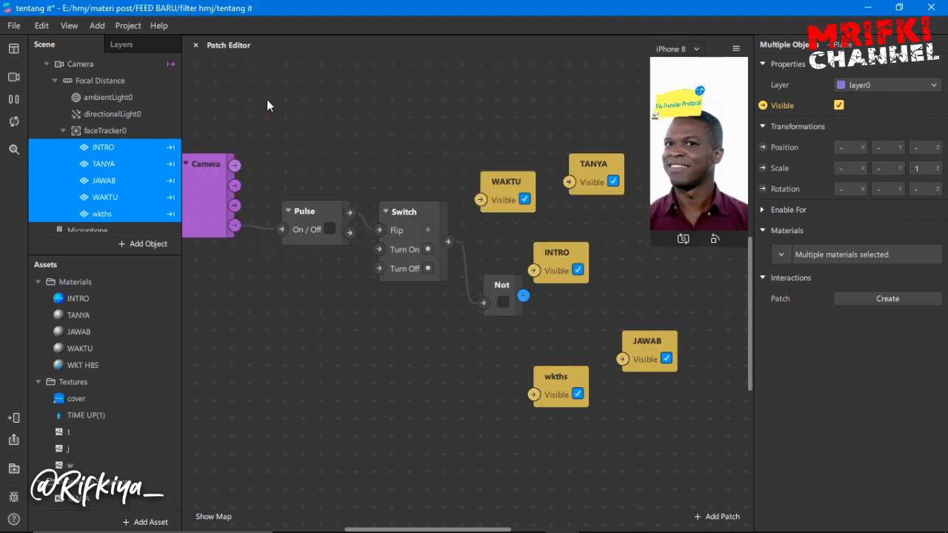
{"action": "left_click_drag", "start_coordinate": [543, 269], "coordinate": [597, 269]}
{"action": "left_click_drag", "start_coordinate": [524, 296], "coordinate": [583, 272]}
- Move the WAKTU and TANYA patches higher in the graph and add a Delay patch fed by the Switch output
{"action": "left_click_drag", "start_coordinate": [506, 181], "coordinate": [508, 145]}
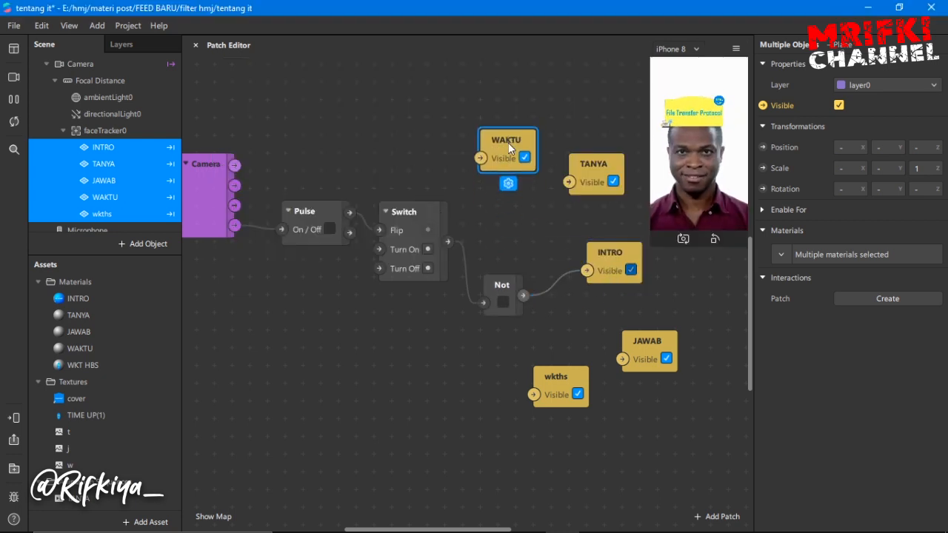
{"action": "left_click_drag", "start_coordinate": [588, 167], "coordinate": [588, 149]}
{"action": "left_click_drag", "start_coordinate": [449, 241], "coordinate": [382, 362]}
{"action": "type", "text": "de"}
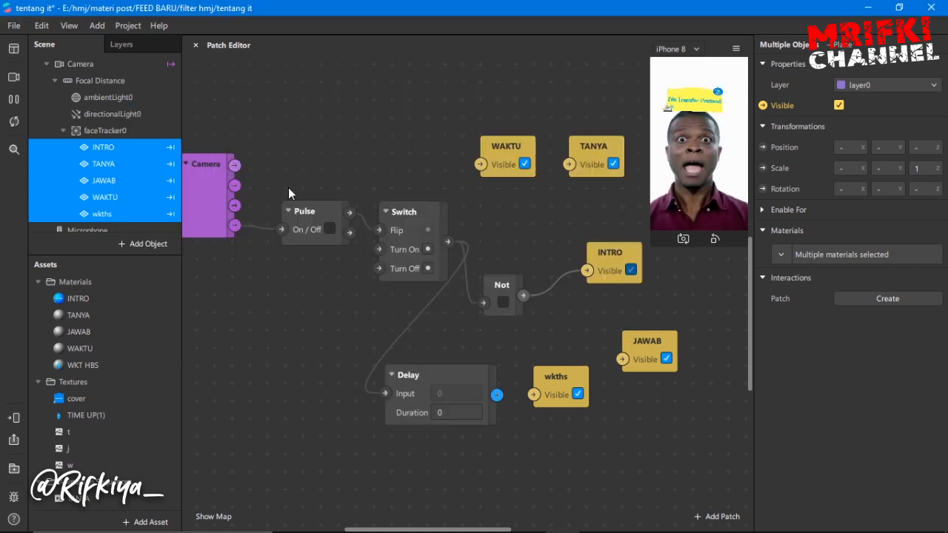
{"action": "left_click", "coordinate": [190, 112]}
- Set the Delay patch's duration to 5 and connect its output to the Visible inputs of wkths and JAWAB
{"action": "mouse_move", "coordinate": [408, 412]}
{"action": "middle_mouse_down"}
{"action": "mouse_move", "coordinate": [383, 412]}
{"action": "mouse_move", "coordinate": [400, 413]}
{"action": "middle_mouse_up"}
{"action": "left_click", "coordinate": [431, 412]}
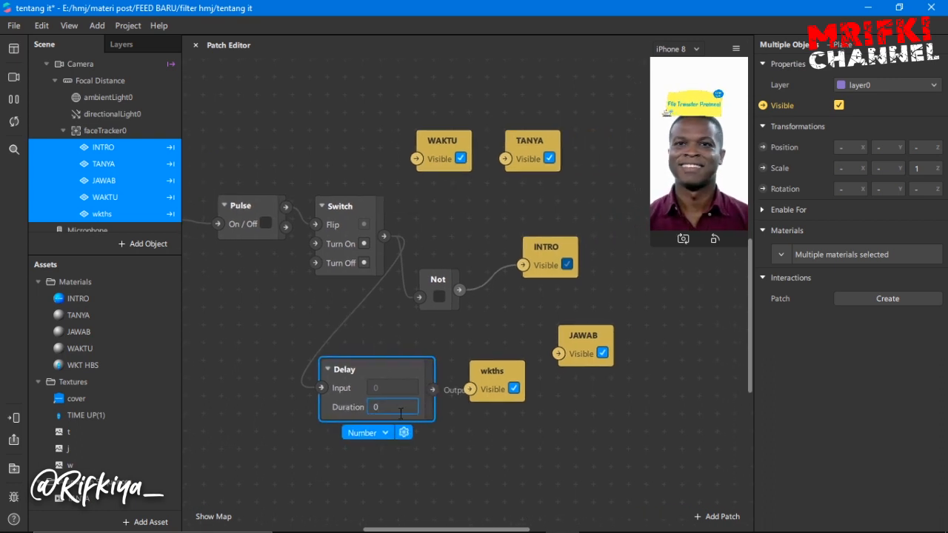
{"action": "type", "text": "5"}
{"action": "left_click", "coordinate": [252, 409]}
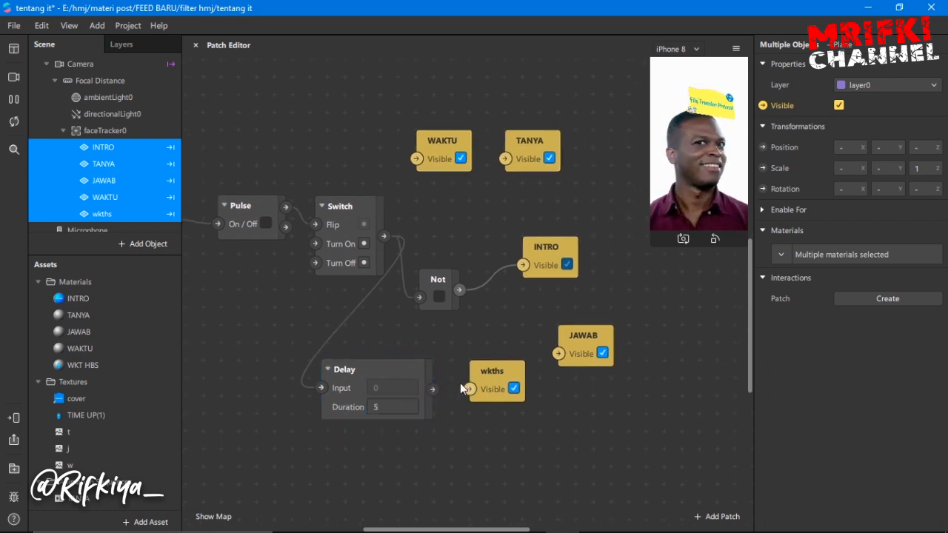
{"action": "left_click_drag", "start_coordinate": [469, 391], "coordinate": [559, 357]}
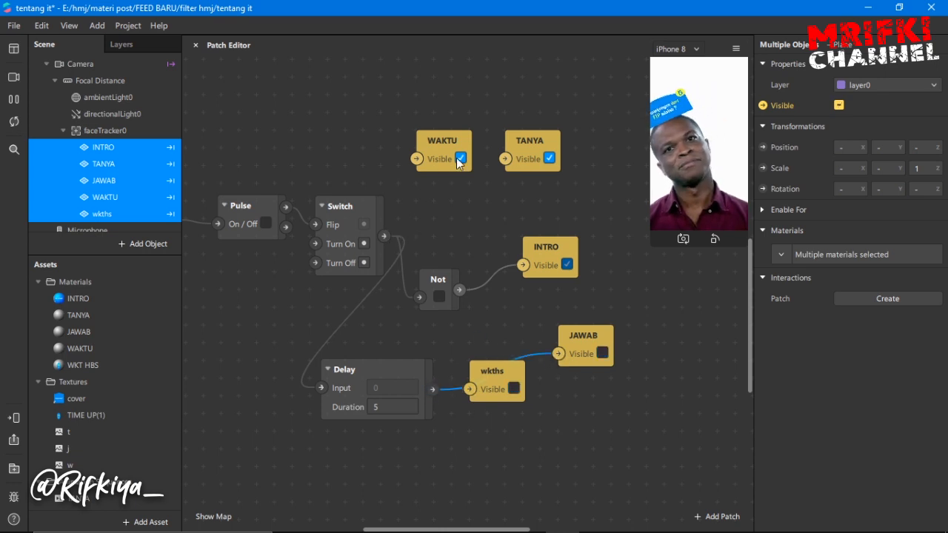
- Move the WAKTU patch aside and connect the Switch output to the Visible input of TANYA
{"action": "left_click_drag", "start_coordinate": [453, 141], "coordinate": [417, 124]}
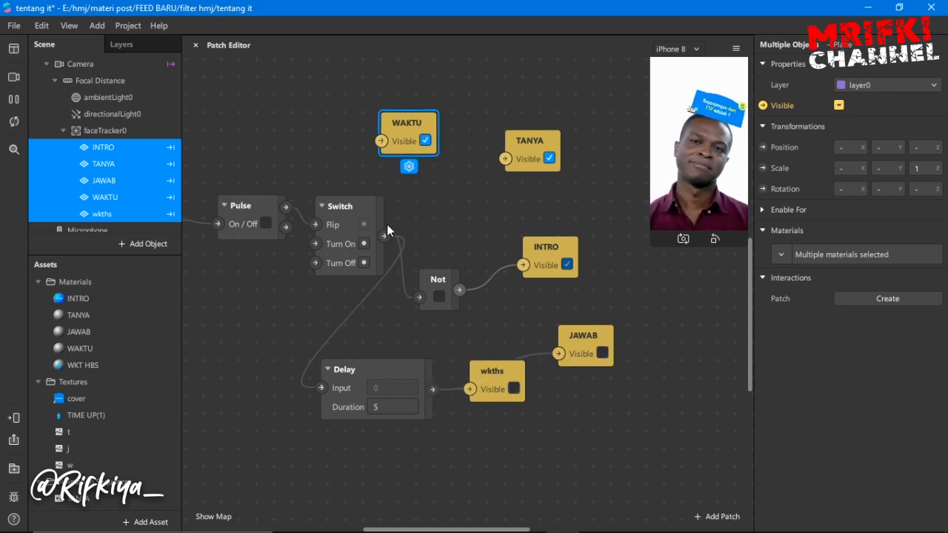
{"action": "left_click_drag", "start_coordinate": [385, 236], "coordinate": [505, 158]}
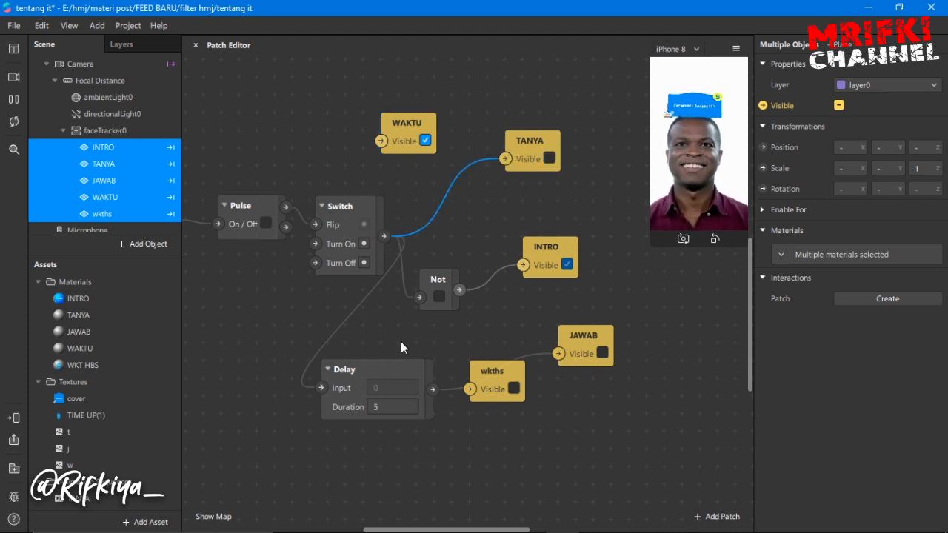
- Add a second Switch patch flipped by the Pulse patch's first output and place it above the Pulse patch
{"action": "left_click_drag", "start_coordinate": [438, 530], "coordinate": [405, 530]}
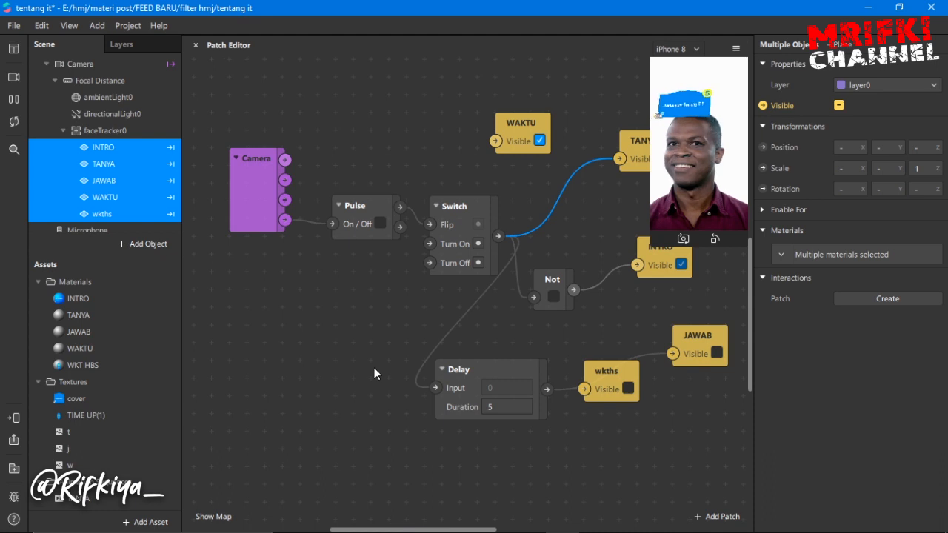
{"action": "scroll", "coordinate": [374, 367], "scroll_direction": "up", "scroll_amount": 2}
{"action": "left_click_drag", "start_coordinate": [400, 268], "coordinate": [399, 204]}
{"action": "type", "text": "sw"}
{"action": "left_click", "coordinate": [198, 248]}
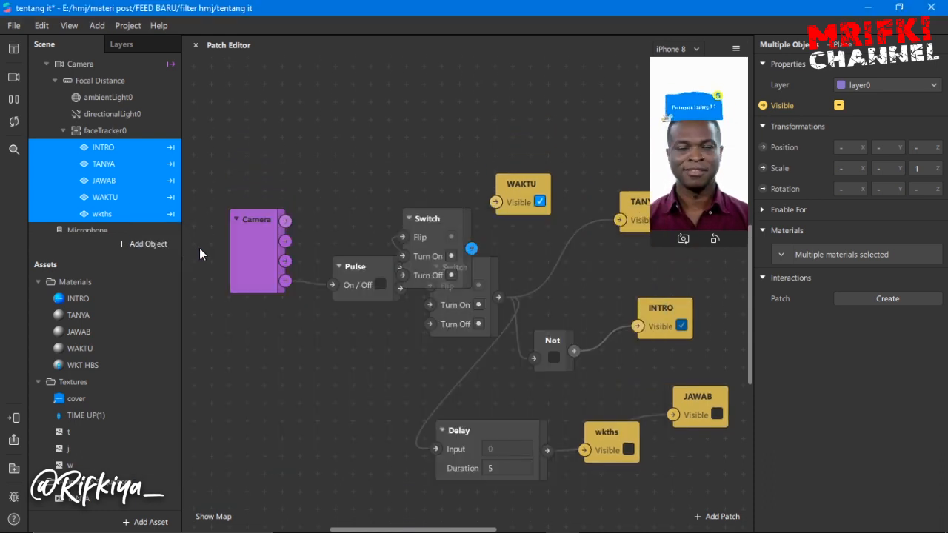
{"action": "left_click_drag", "start_coordinate": [400, 239], "coordinate": [397, 144]}
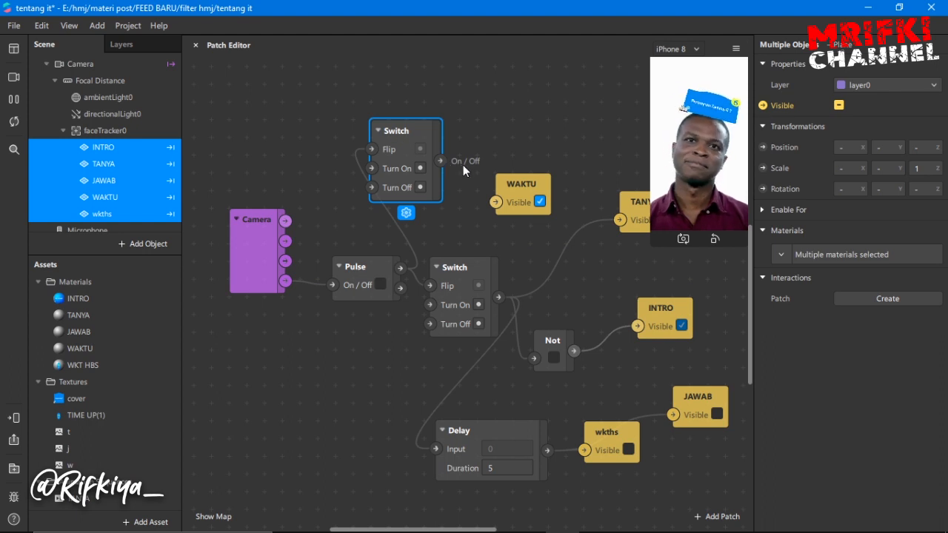
- Add a Delay patch fed by the output of the second Switch patch
{"action": "left_click_drag", "start_coordinate": [442, 158], "coordinate": [471, 157]}
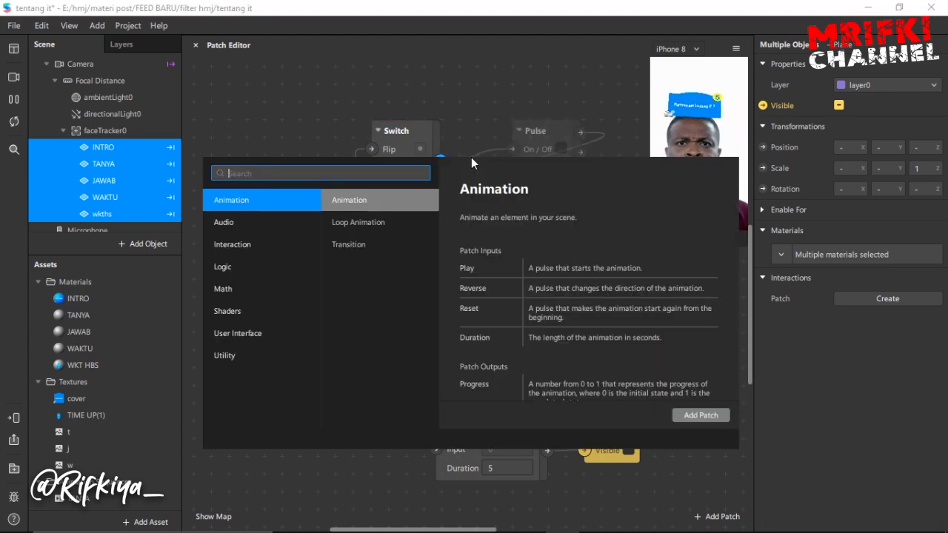
{"action": "type", "text": "del"}
{"action": "left_click", "coordinate": [255, 197]}
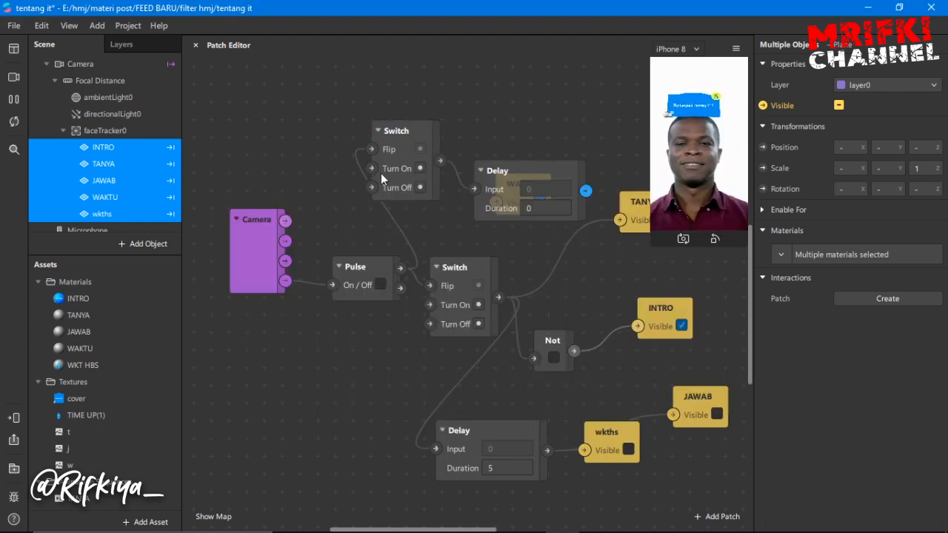
- Move the new Delay patch above WAKTU, set its duration to 2 and connect its output to WAKTU's Visible input
{"action": "left_click_drag", "start_coordinate": [560, 176], "coordinate": [553, 93]}
{"action": "left_click", "coordinate": [554, 132]}
{"action": "left_click", "coordinate": [482, 193]}
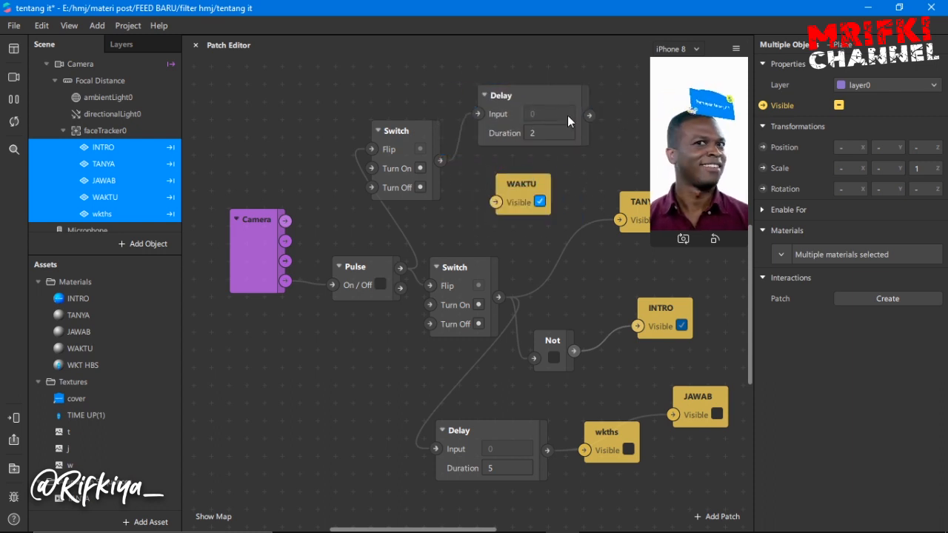
{"action": "left_click_drag", "start_coordinate": [587, 115], "coordinate": [495, 201]}
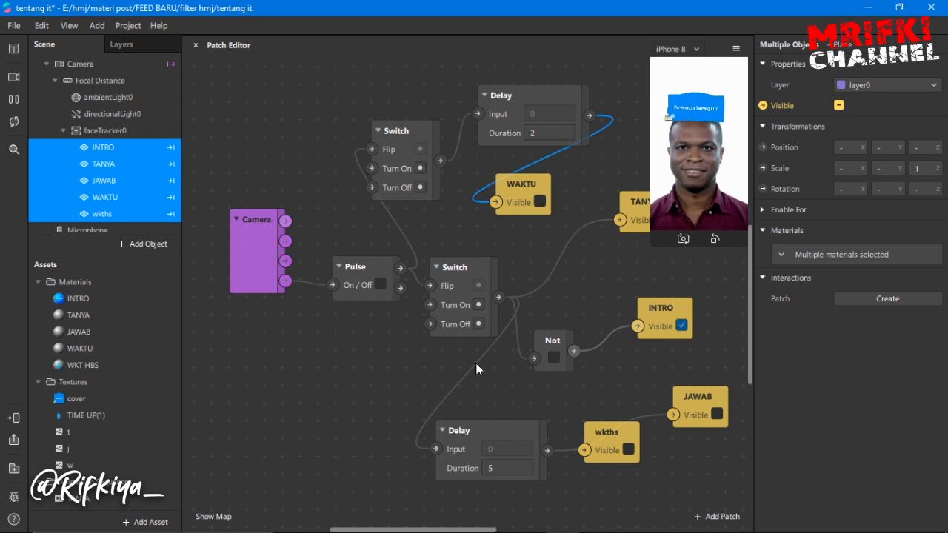
- Add a third Switch patch below the 5-second Delay, flipped by the Pulse patch's first output
{"action": "left_click_drag", "start_coordinate": [452, 530], "coordinate": [440, 523]}
{"action": "scroll", "coordinate": [434, 274], "scroll_direction": "down", "scroll_amount": 2}
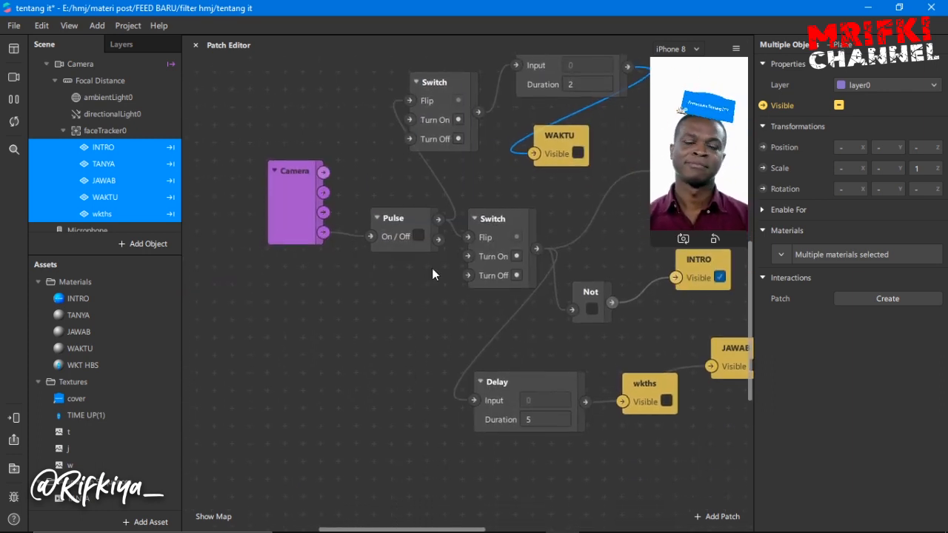
{"action": "right_click", "coordinate": [431, 491]}
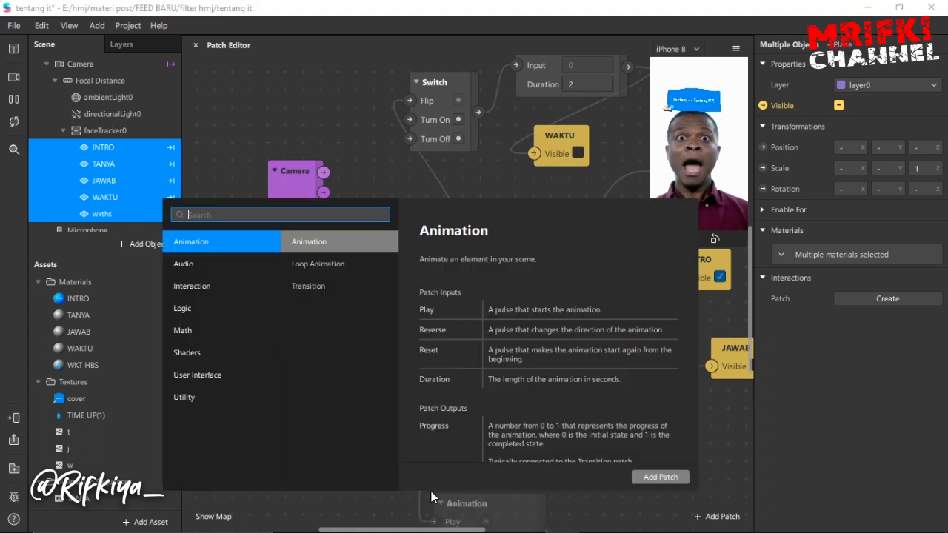
{"action": "type", "text": "sw"}
{"action": "left_click", "coordinate": [212, 240]}
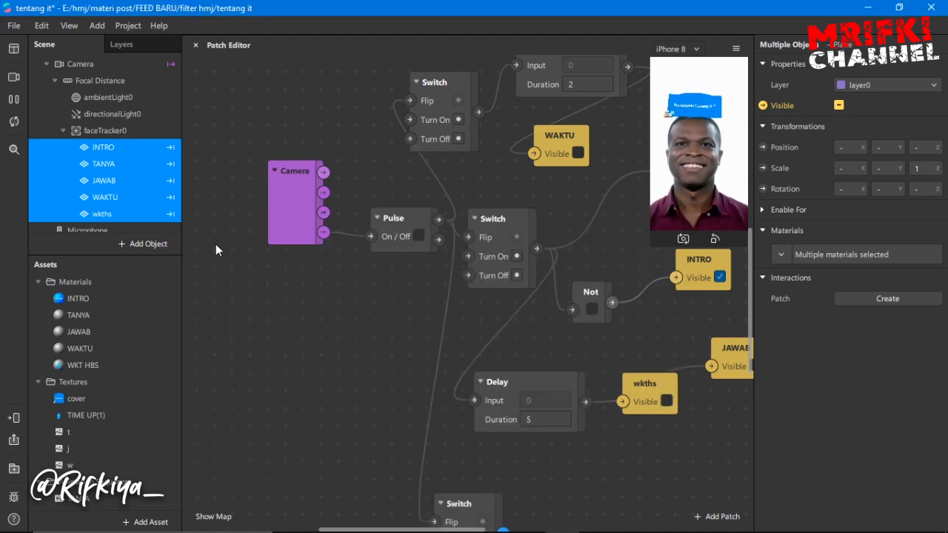
- Add an And patch fed by the third Switch patch's output and place it farther from the Switch
{"action": "scroll", "coordinate": [322, 388], "scroll_direction": "down", "scroll_amount": 5}
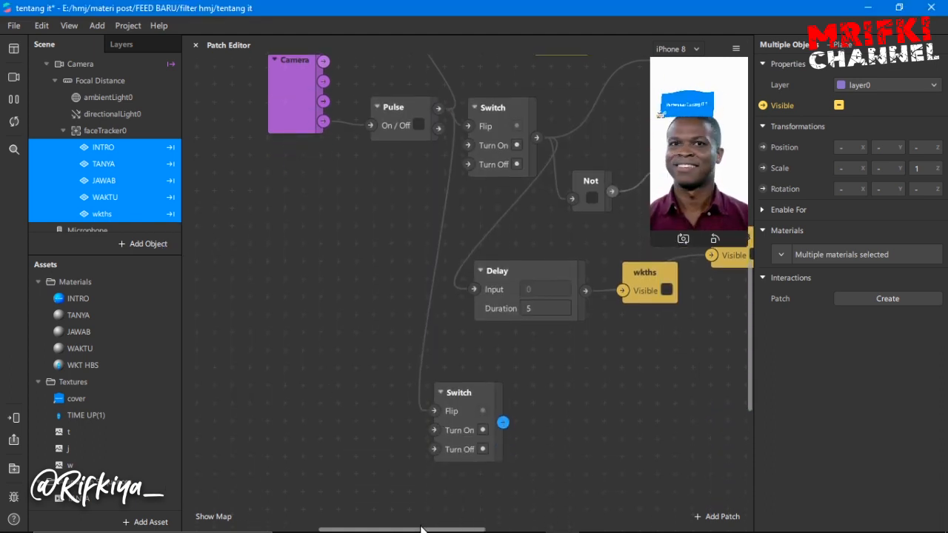
{"action": "left_click_drag", "start_coordinate": [426, 531], "coordinate": [467, 530]}
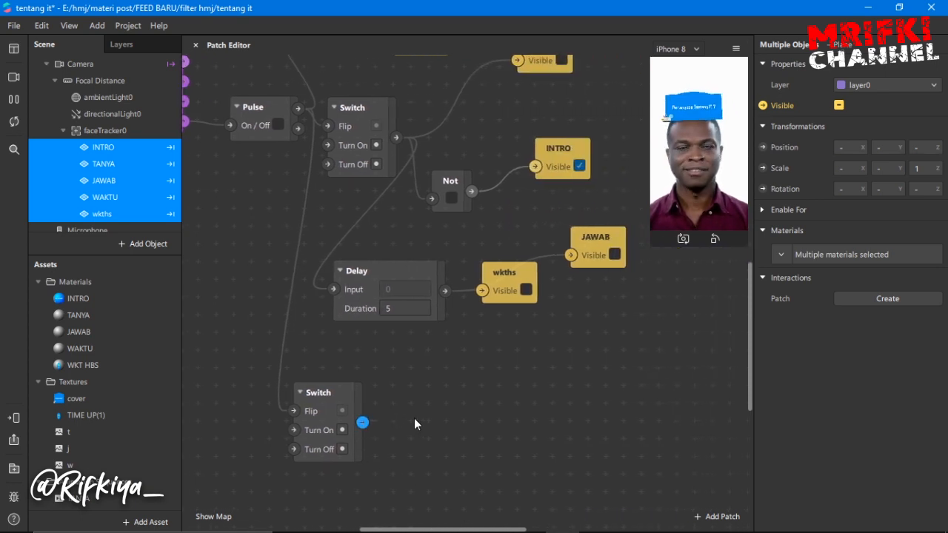
{"action": "left_click_drag", "start_coordinate": [420, 417], "coordinate": [420, 417]}
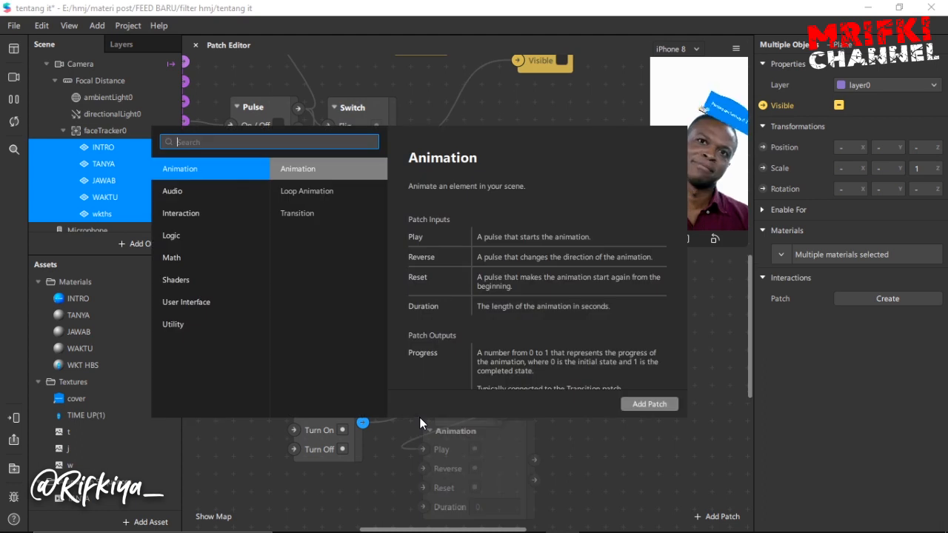
{"action": "type", "text": "and"}
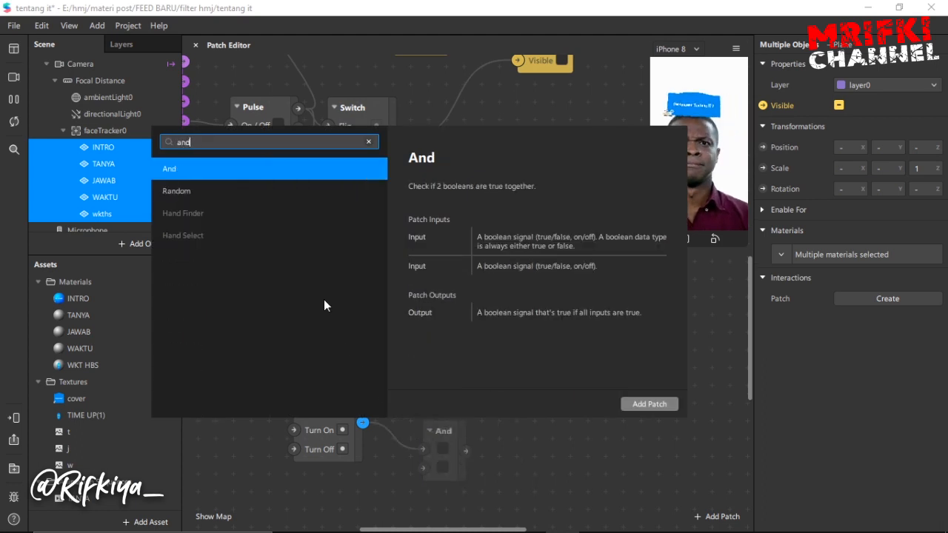
{"action": "left_click", "coordinate": [207, 169]}
{"action": "left_click_drag", "start_coordinate": [459, 430], "coordinate": [535, 413]}
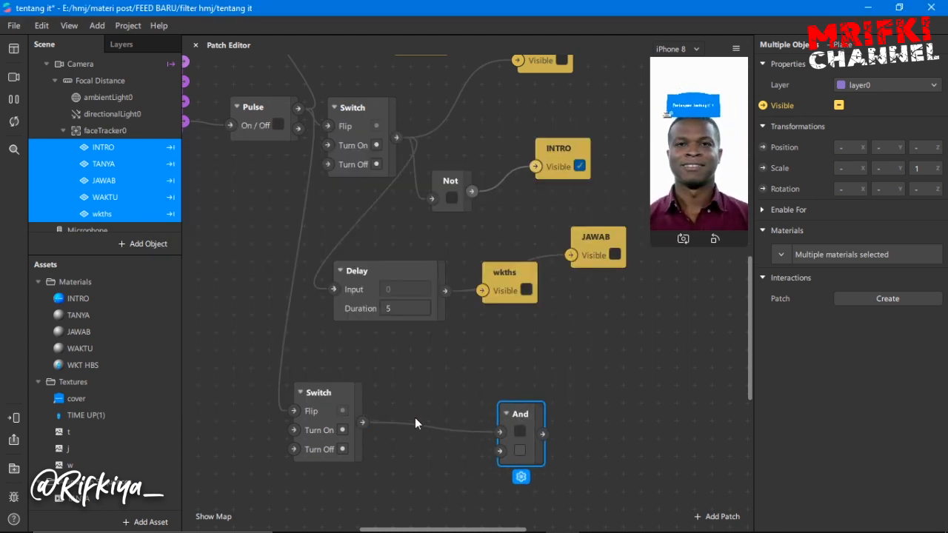
- Add a Runtime patch below the third Switch and feed it into the Value input of a new Offset patch beside it
{"action": "scroll", "coordinate": [383, 430], "scroll_direction": "down", "scroll_amount": 5}
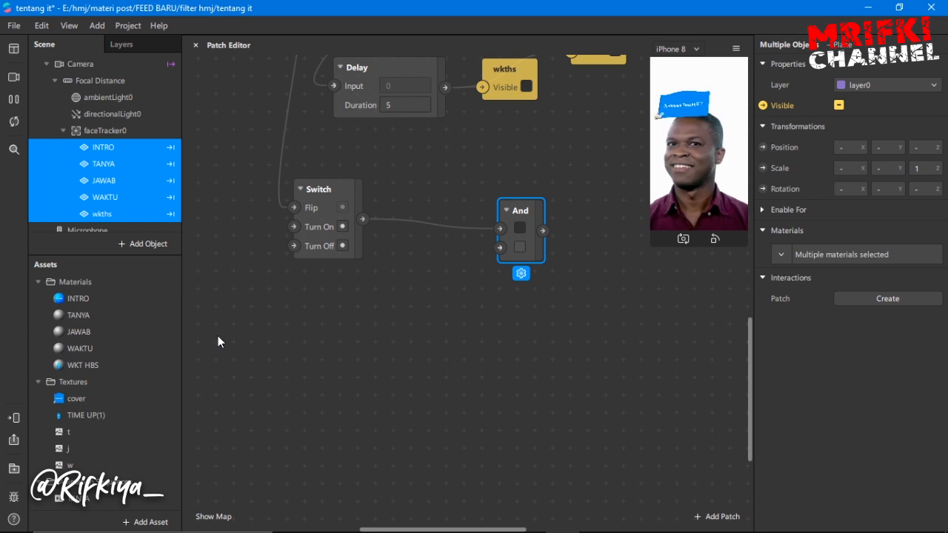
{"action": "double_click", "coordinate": [217, 335]}
{"action": "type", "text": "run"}
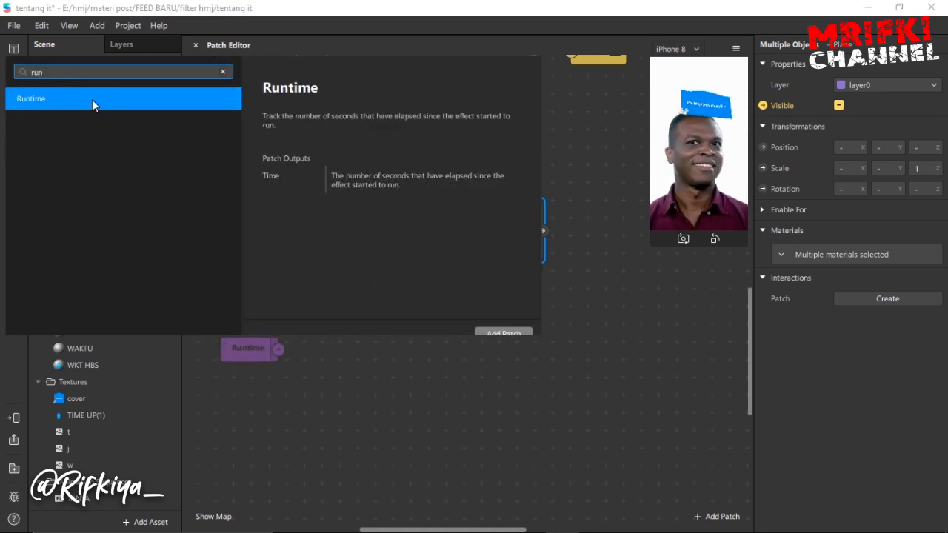
{"action": "left_click", "coordinate": [92, 100]}
{"action": "left_click_drag", "start_coordinate": [371, 349], "coordinate": [377, 343]}
{"action": "type", "text": "of"}
{"action": "left_click", "coordinate": [170, 99]}
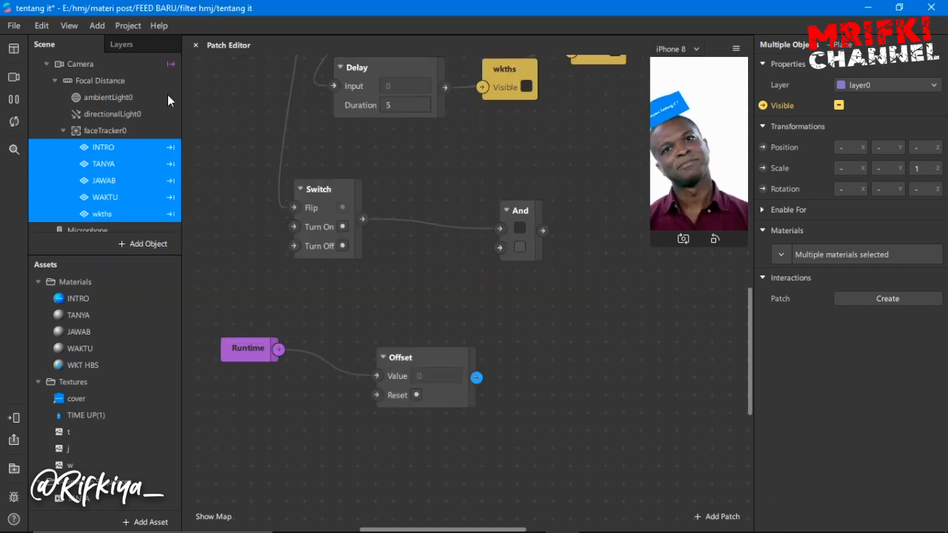
{"action": "left_click_drag", "start_coordinate": [438, 354], "coordinate": [395, 331]}
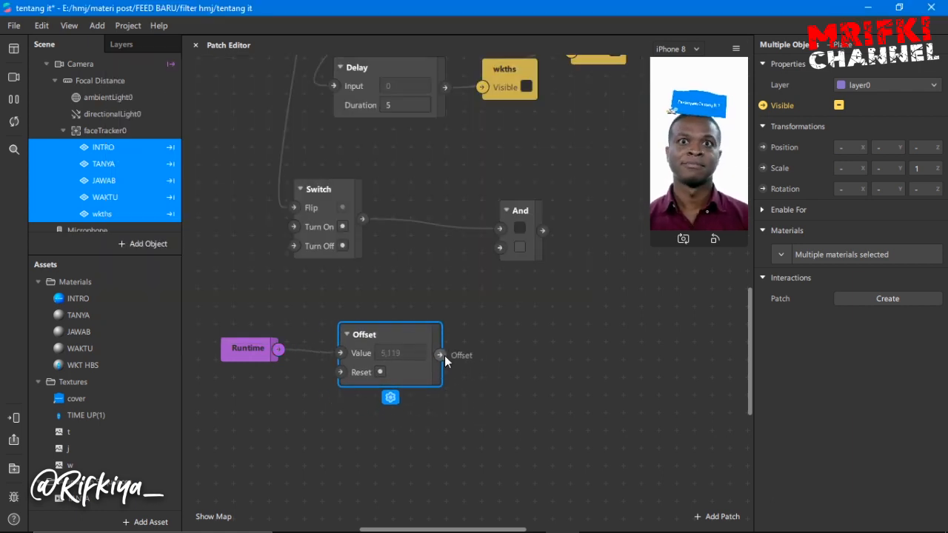
- Add a Less Than patch fed by the Offset output and set its second value to 2
{"action": "left_click_drag", "start_coordinate": [442, 354], "coordinate": [491, 329]}
{"action": "type", "text": "less"}
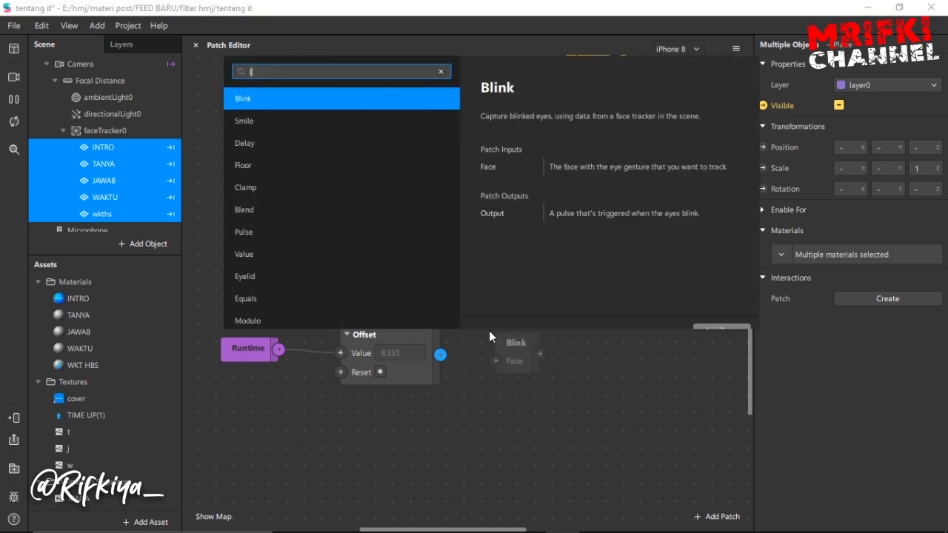
{"action": "left_click", "coordinate": [264, 101]}
{"action": "middle_click_drag", "start_coordinate": [527, 380], "coordinate": [445, 386]}
{"action": "left_click", "coordinate": [445, 386]}
{"action": "type", "text": "2"}
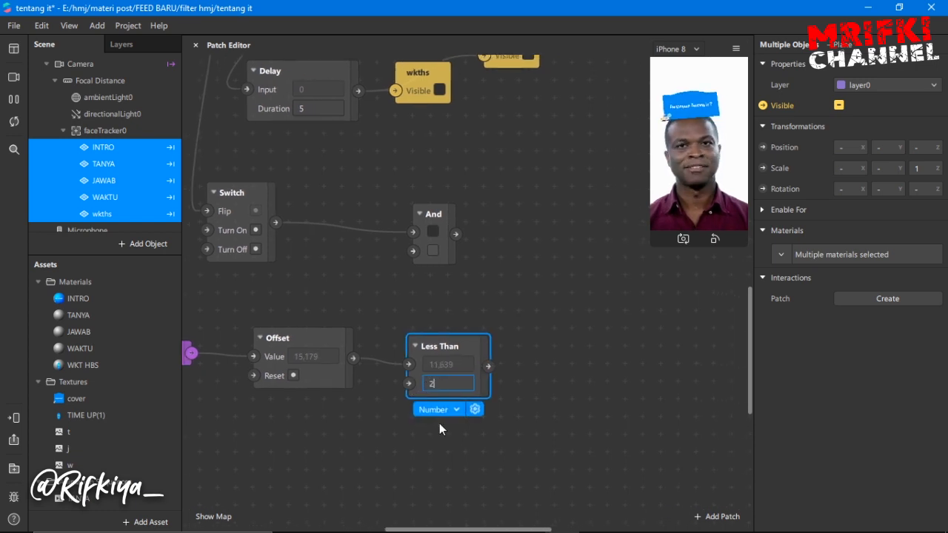
{"action": "left_click", "coordinate": [497, 463]}
- Connect the Less Than output to the And patch's second input and move the And patch beyond Less Than
{"action": "left_click_drag", "start_coordinate": [488, 366], "coordinate": [412, 251]}
{"action": "left_click_drag", "start_coordinate": [426, 220], "coordinate": [532, 237]}
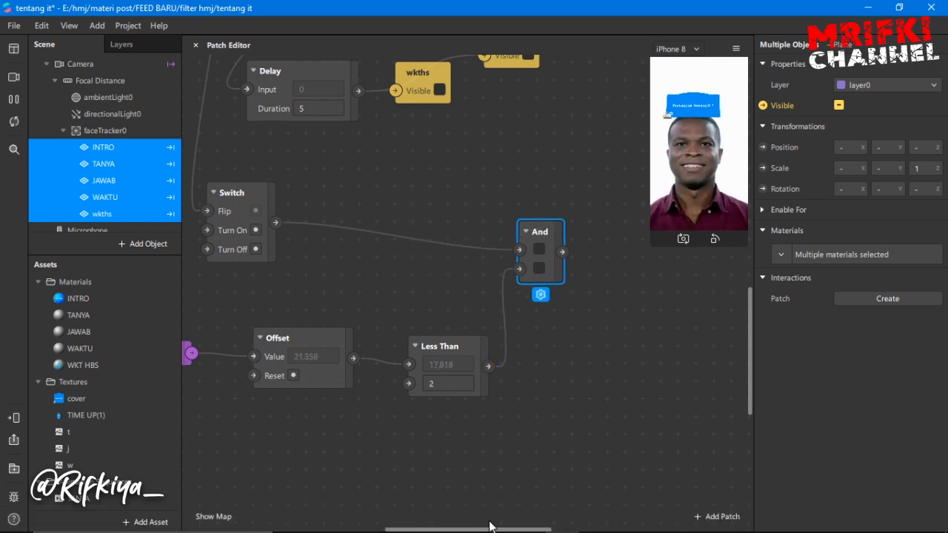
{"action": "left_click_drag", "start_coordinate": [493, 530], "coordinate": [538, 530]}
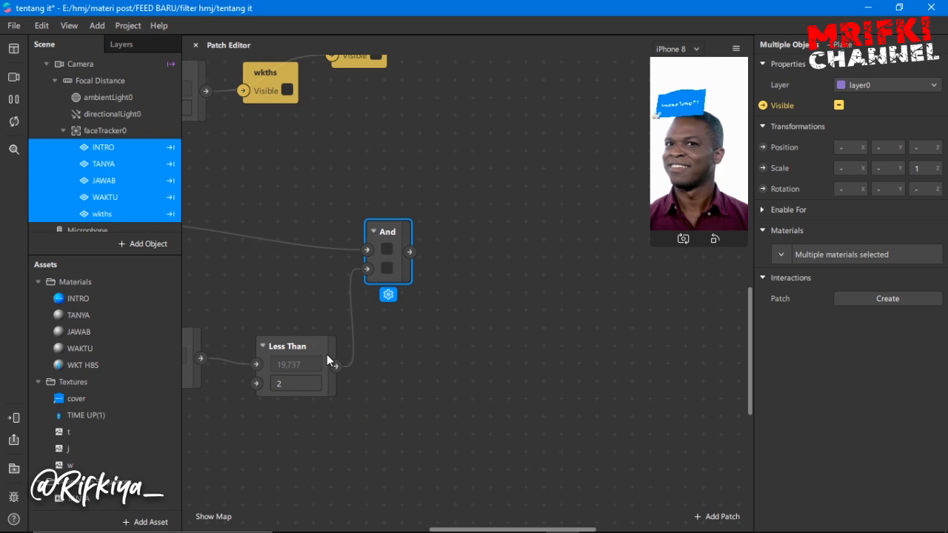
{"action": "mouse_move", "coordinate": [337, 367]}
{"action": "left_mouse_down"}
{"action": "mouse_move", "coordinate": [420, 368]}
{"action": "mouse_move", "coordinate": [347, 370]}
{"action": "left_mouse_up"}
{"action": "left_click", "coordinate": [547, 409]}
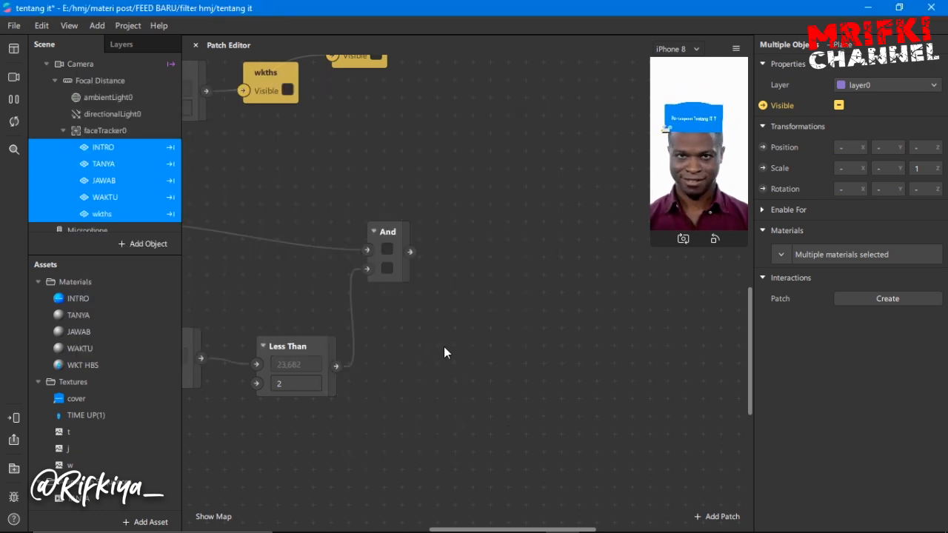
- Add a Loop Animation patch enabled by the And output and set its duration to 0,1
{"action": "left_click_drag", "start_coordinate": [410, 253], "coordinate": [444, 337]}
{"action": "type", "text": "lo"}
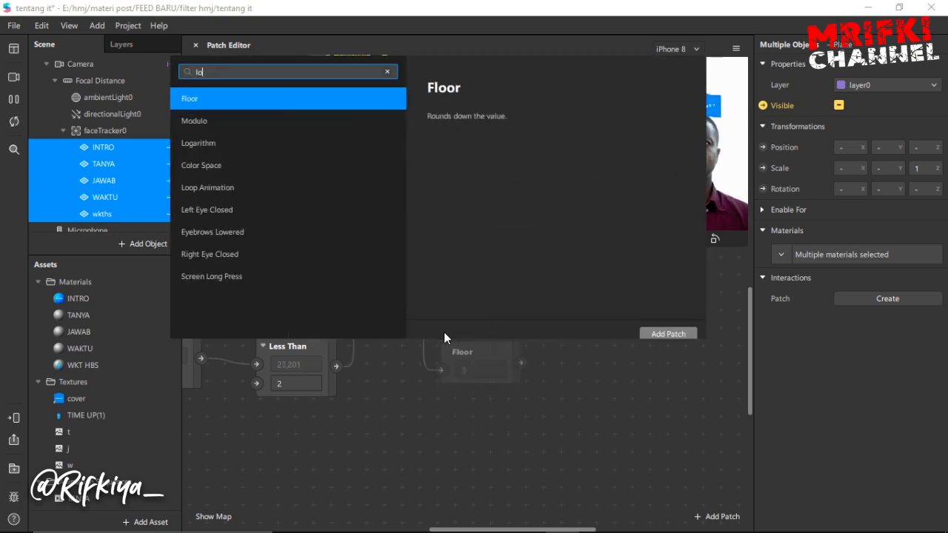
{"action": "double_click", "coordinate": [214, 187]}
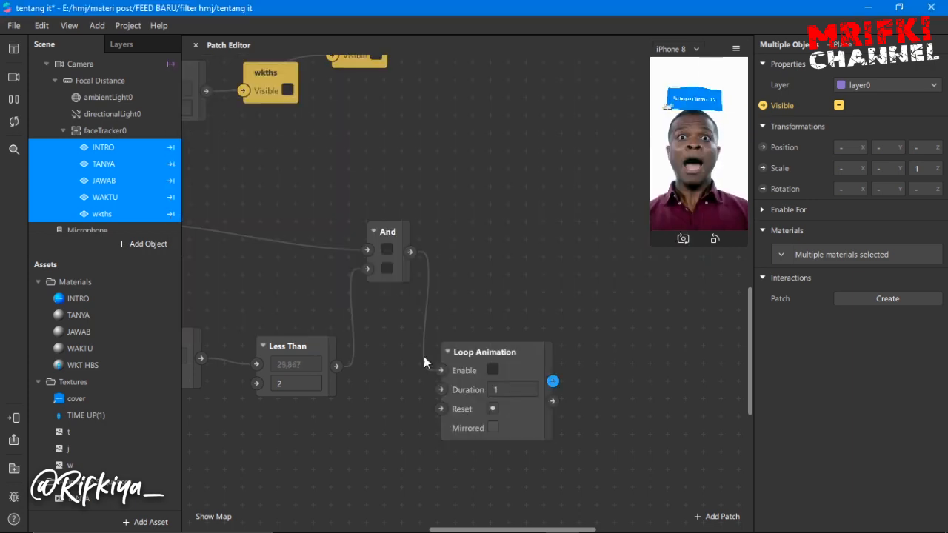
{"action": "left_click", "coordinate": [492, 390]}
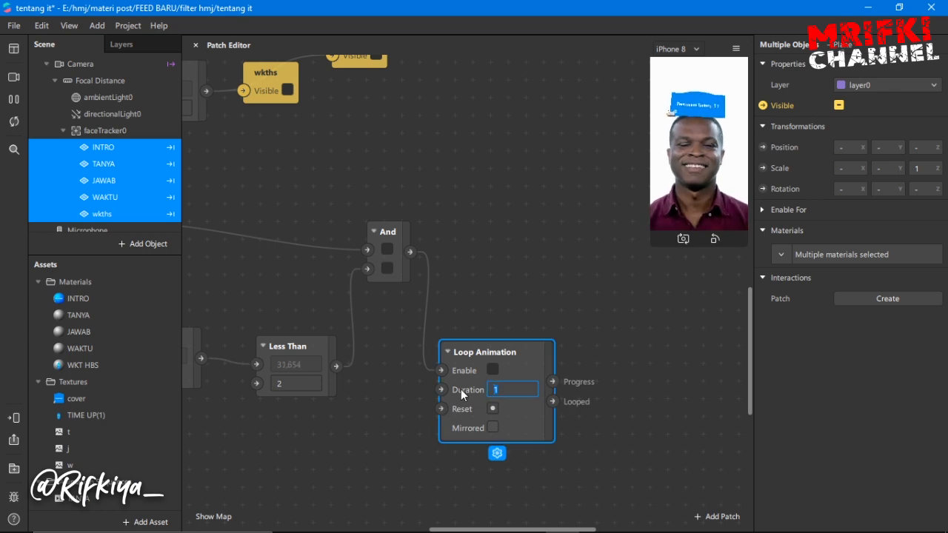
{"action": "left_click", "coordinate": [373, 417]}
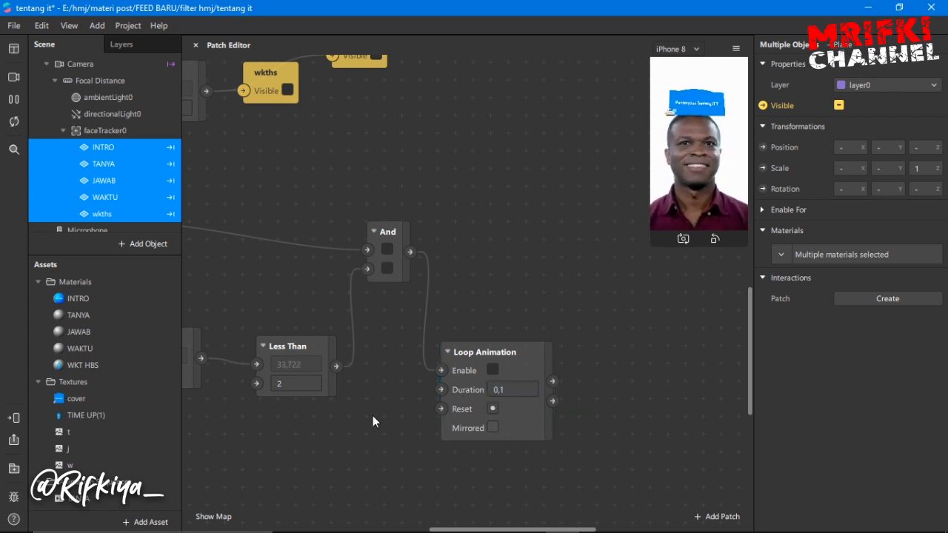
- Add a Random patch triggered by the Loop Animation's Looped output and set its End Value to 10
{"action": "left_click_drag", "start_coordinate": [554, 402], "coordinate": [620, 371]}
{"action": "type", "text": "rand"}
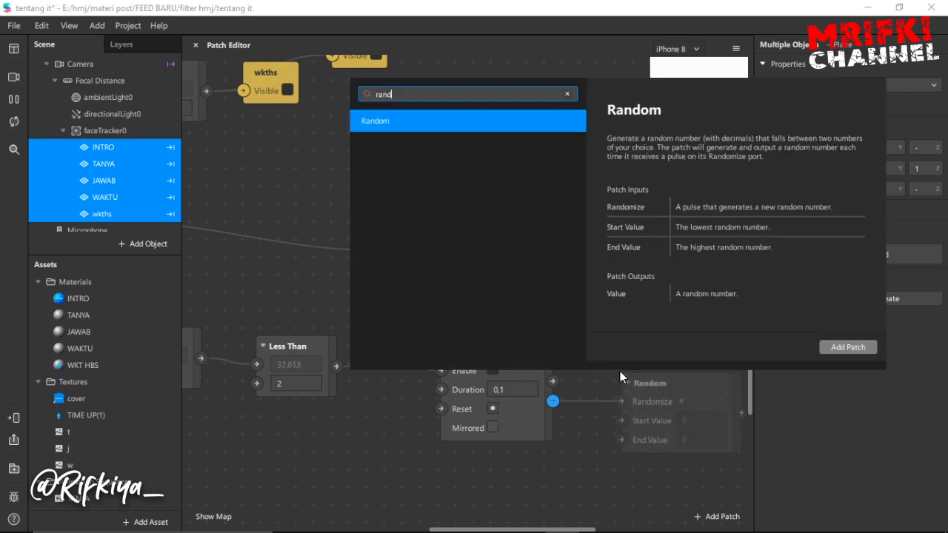
{"action": "left_click", "coordinate": [369, 121]}
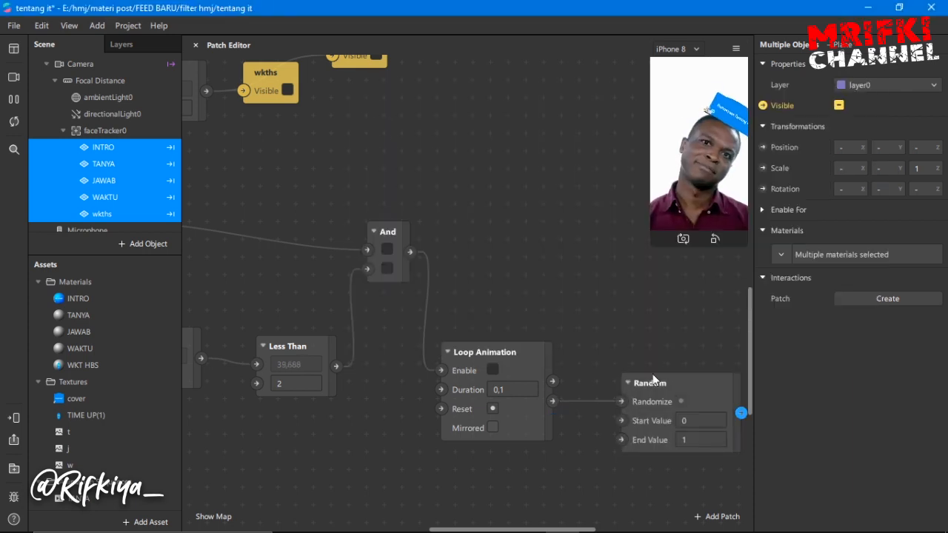
{"action": "left_click", "coordinate": [673, 408]}
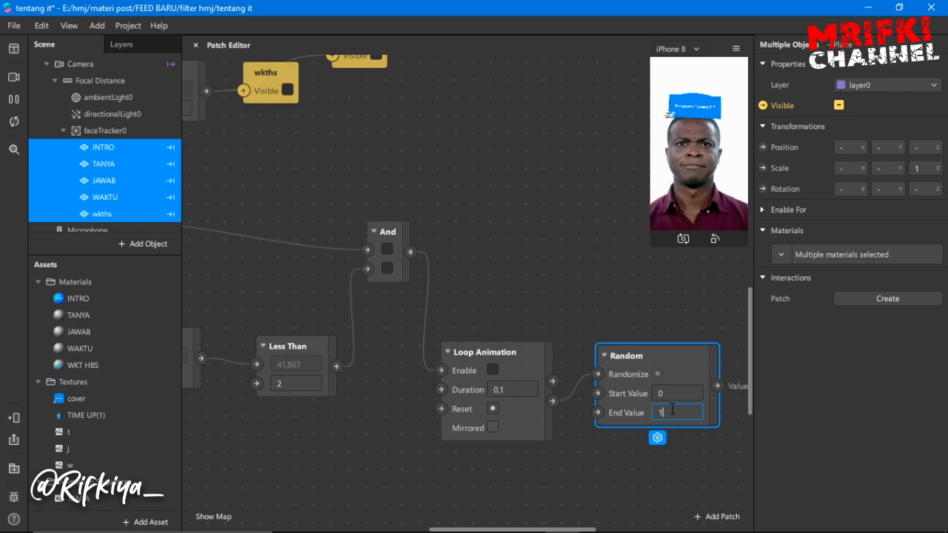
{"action": "left_click", "coordinate": [574, 447]}
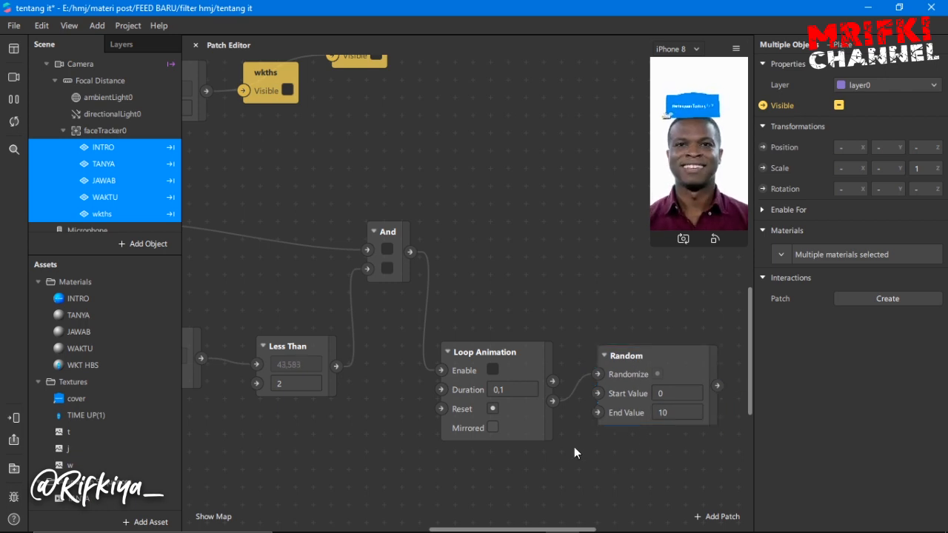
- Add a Round patch fed by the Random patch's output and position it beside Random
{"action": "left_click_drag", "start_coordinate": [552, 531], "coordinate": [619, 531]}
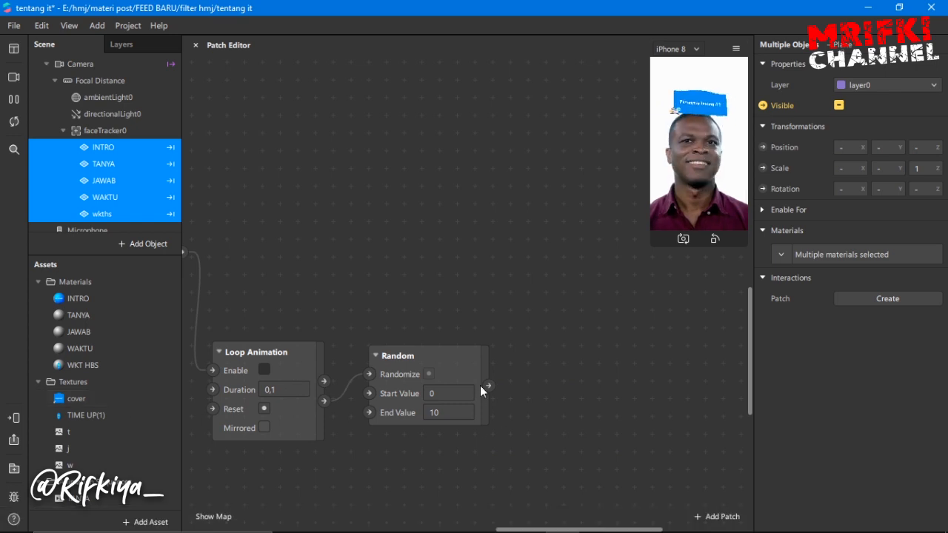
{"action": "left_click_drag", "start_coordinate": [535, 390], "coordinate": [534, 390]}
{"action": "type", "text": "rp"}
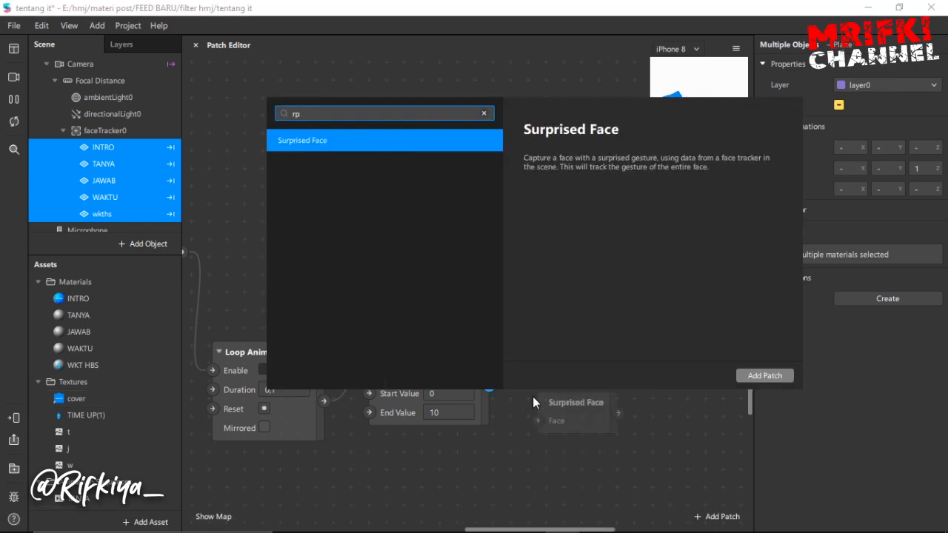
{"action": "key", "text": "BackSpace"}
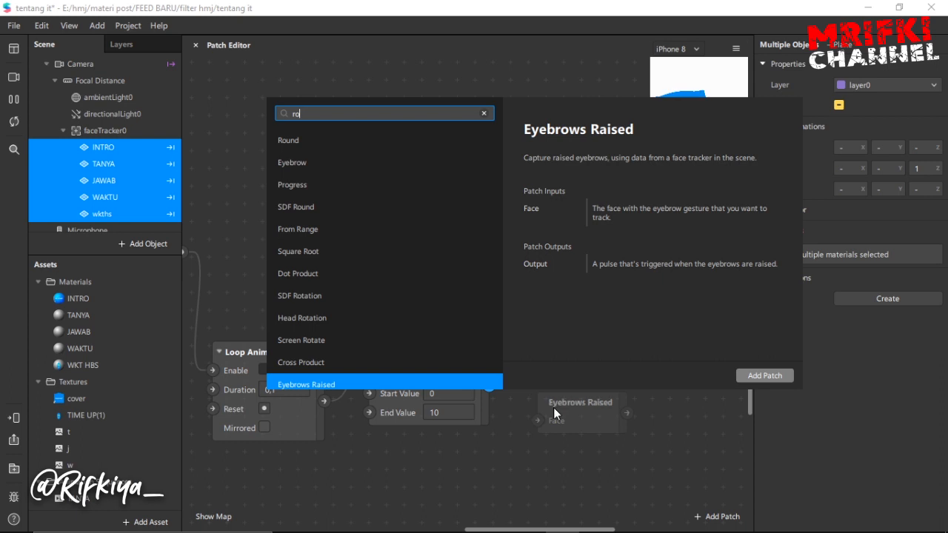
{"action": "double_click", "coordinate": [314, 140]}
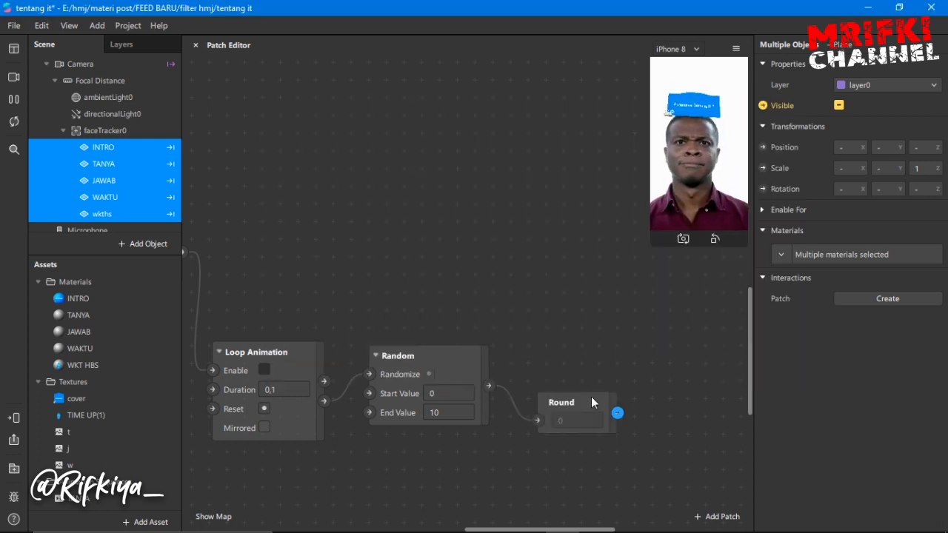
{"action": "left_click_drag", "start_coordinate": [590, 397], "coordinate": [580, 385]}
- Create Current Frame patches for the TANYA and JAWAB animation sequences and place them beyond the Round patch, JAWAB above TANYA
{"action": "scroll", "coordinate": [107, 427], "scroll_direction": "down", "scroll_amount": 1}
{"action": "left_click", "coordinate": [78, 468]}
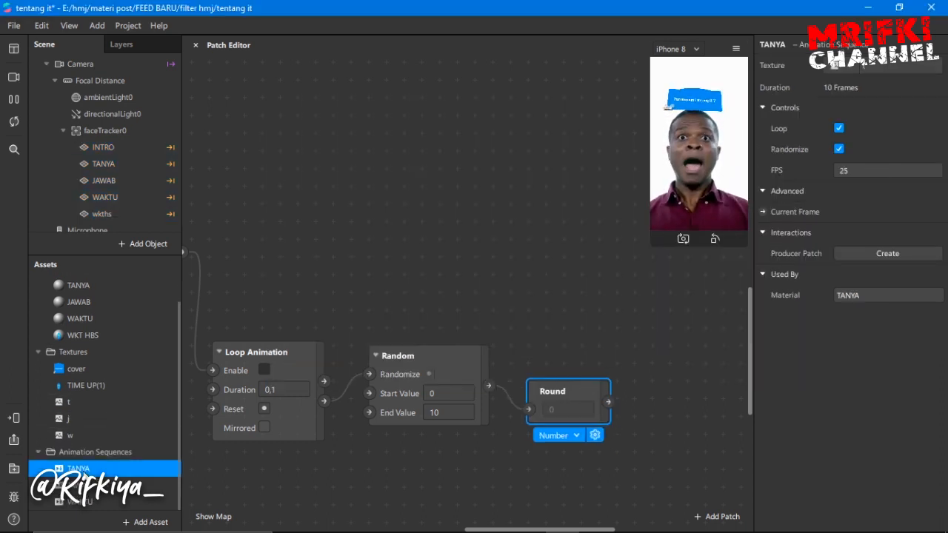
{"action": "left_click", "coordinate": [78, 485], "text": "shift"}
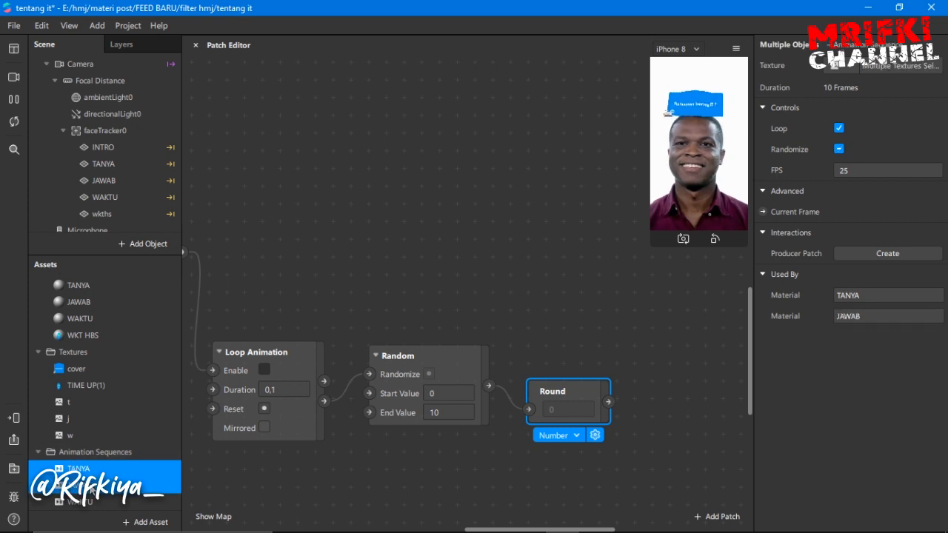
{"action": "left_click", "coordinate": [762, 212]}
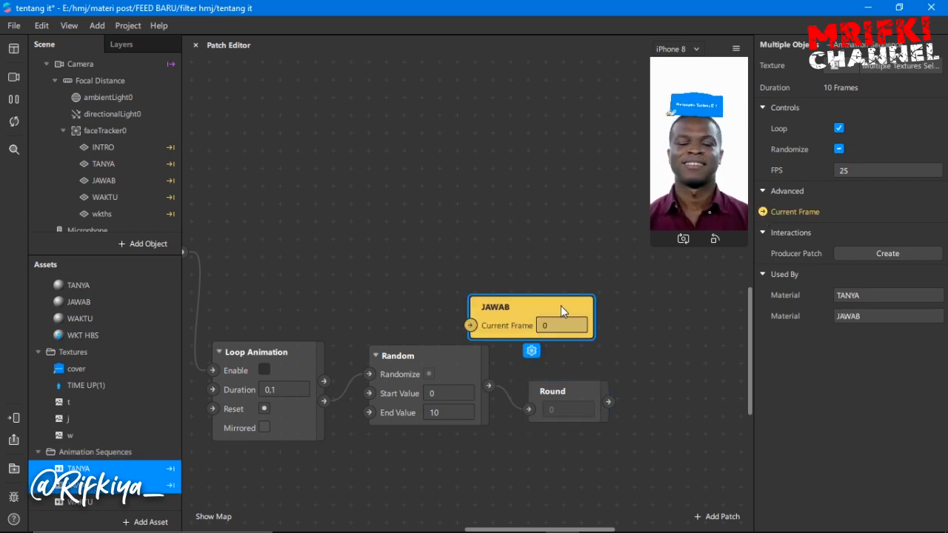
{"action": "left_click_drag", "start_coordinate": [517, 308], "coordinate": [718, 339]}
{"action": "left_click_drag", "start_coordinate": [523, 305], "coordinate": [703, 422]}
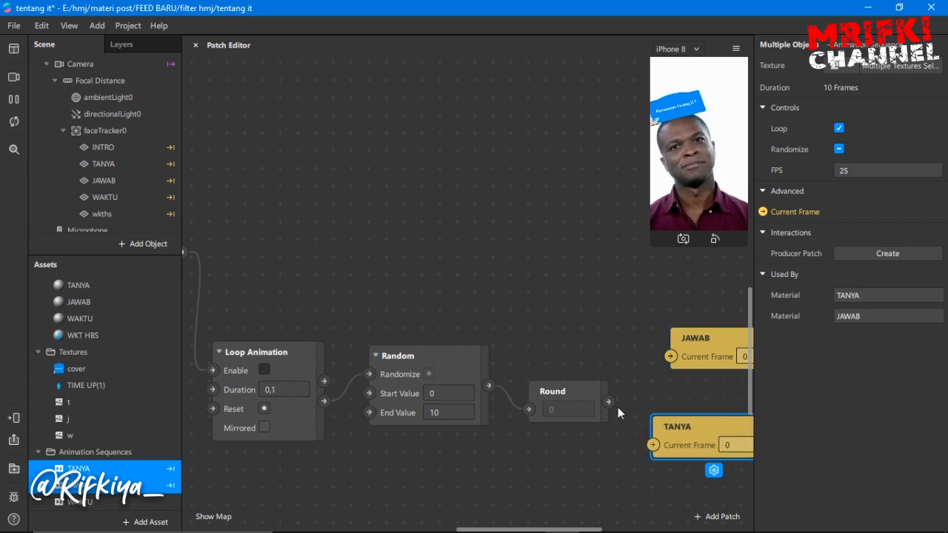
- Connect the Round patch's output to the Current Frame inputs of the JAWAB and TANYA sequence patches
{"action": "left_click_drag", "start_coordinate": [609, 402], "coordinate": [670, 358]}
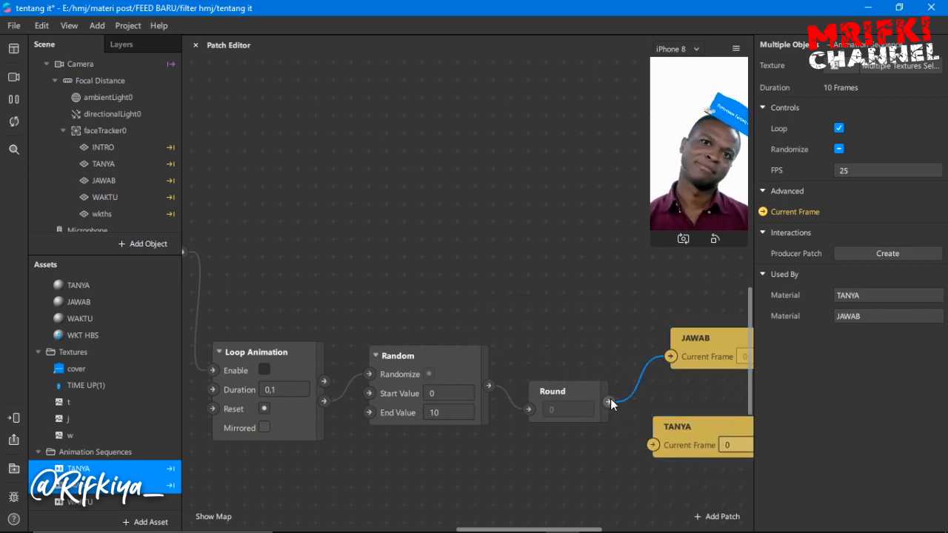
{"action": "left_click_drag", "start_coordinate": [652, 451], "coordinate": [653, 448]}
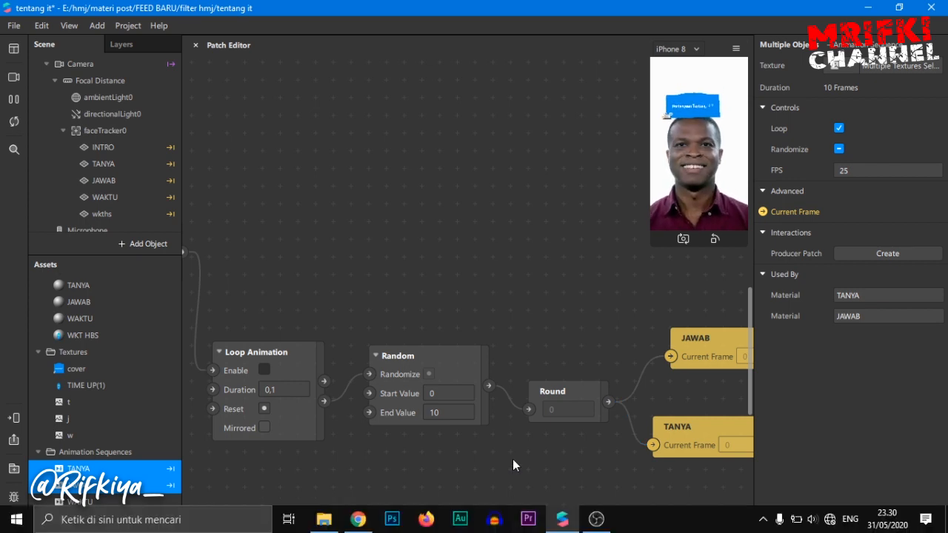
- Add an Animation patch played by the Loop Animation's Looped output, place it above Loop Animation and set its duration to 5
{"action": "left_click_drag", "start_coordinate": [533, 527], "coordinate": [482, 530]}
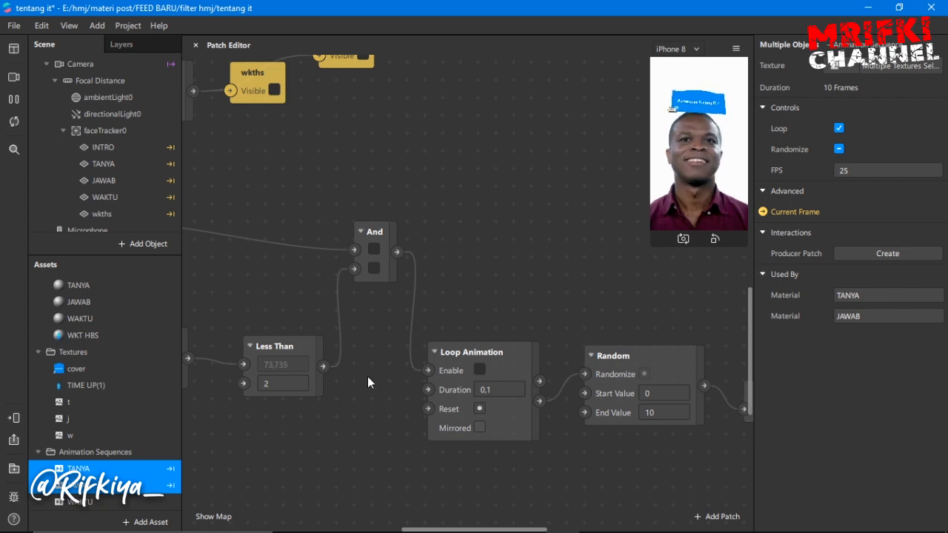
{"action": "scroll", "coordinate": [368, 396], "scroll_direction": "up", "scroll_amount": 3}
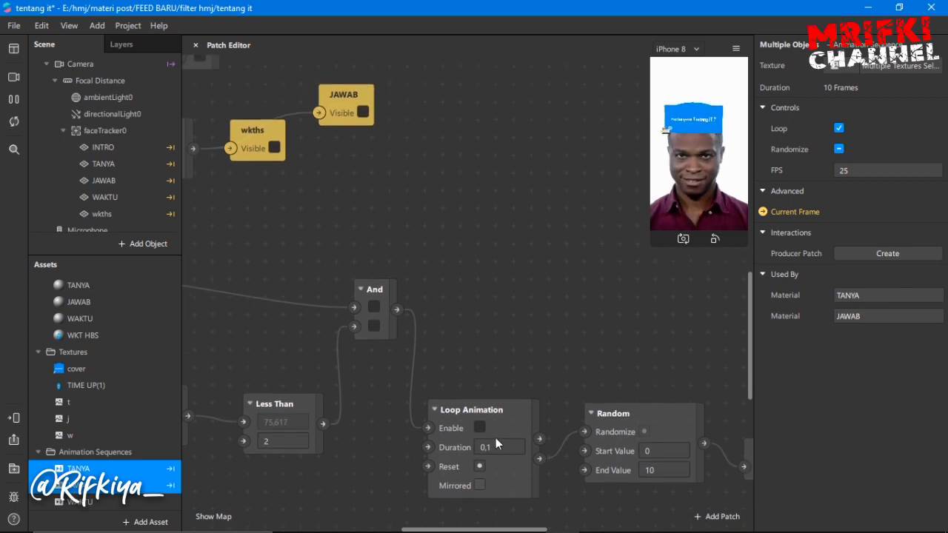
{"action": "left_click_drag", "start_coordinate": [518, 462], "coordinate": [525, 276]}
{"action": "type", "text": "am"}
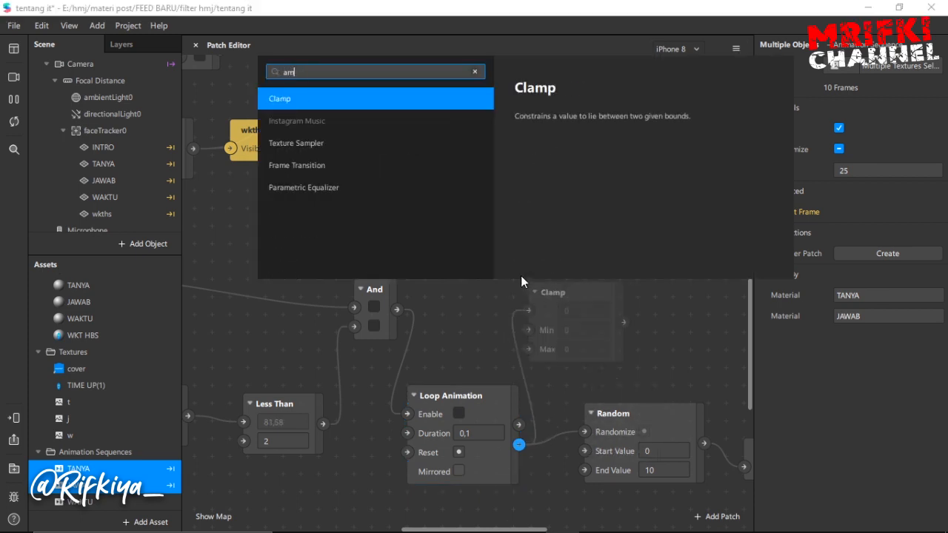
{"action": "key", "text": "BackSpace"}
{"action": "type", "text": "ni"}
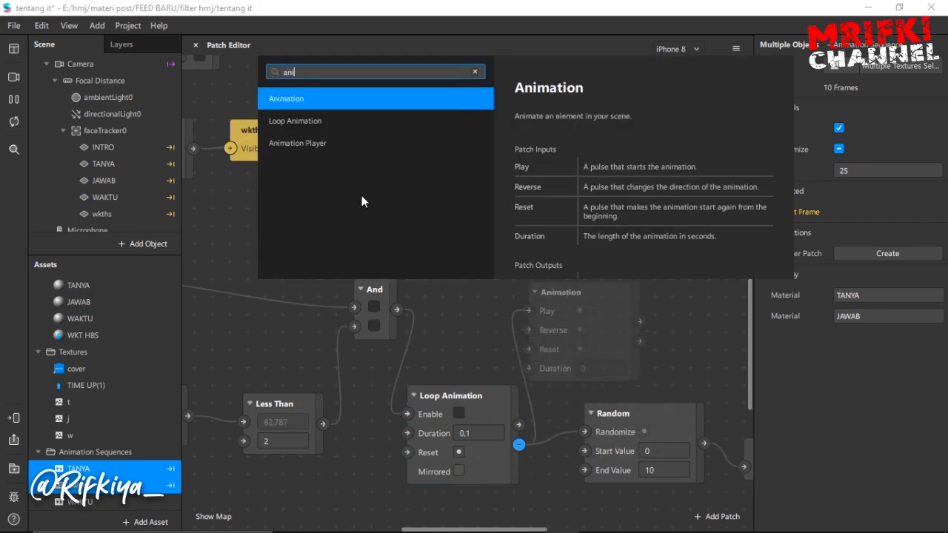
{"action": "left_click", "coordinate": [290, 99]}
{"action": "left_click_drag", "start_coordinate": [592, 292], "coordinate": [576, 253]}
{"action": "left_click", "coordinate": [604, 331]}
{"action": "type", "text": "5"}
{"action": "left_click", "coordinate": [470, 304]}
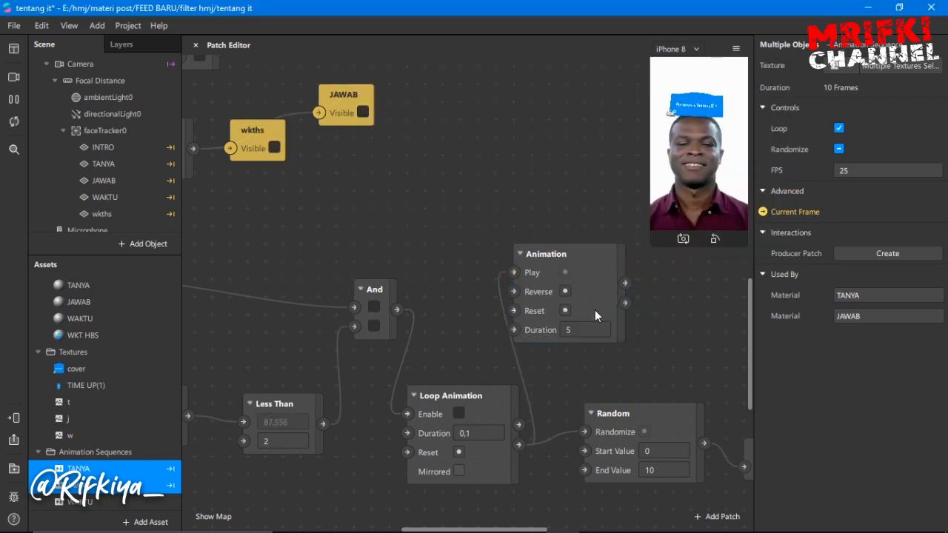
- Add a Frame Transition patch fed by the Animation patch's progress output and set its Frames to 5
{"action": "left_click_drag", "start_coordinate": [625, 282], "coordinate": [682, 299]}
{"action": "type", "text": "fre"}
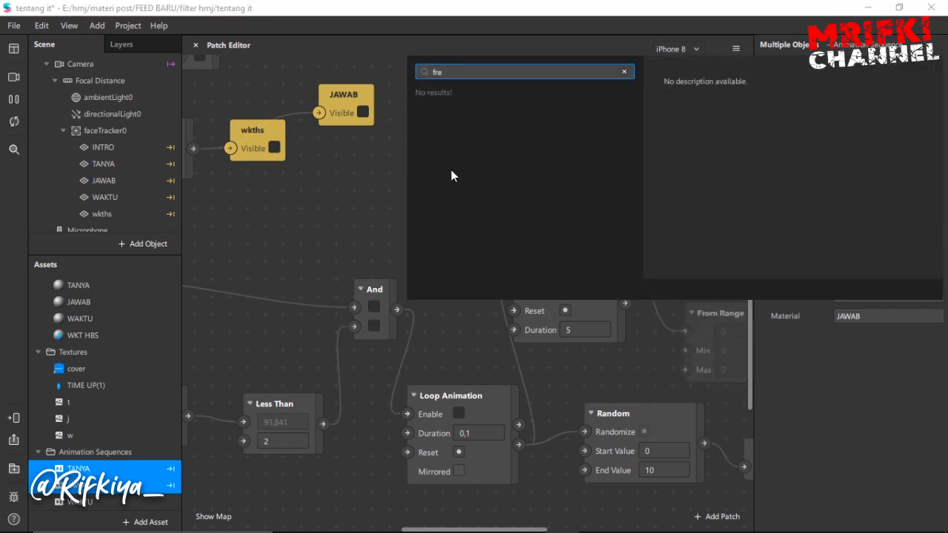
{"action": "key", "text": "BackSpace"}
{"action": "left_click", "coordinate": [451, 142]}
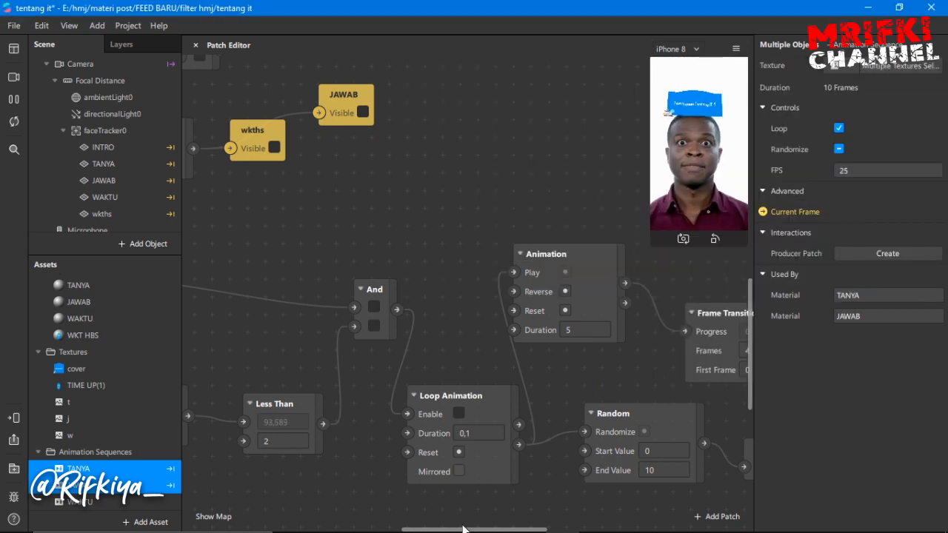
{"action": "left_click_drag", "start_coordinate": [467, 529], "coordinate": [515, 530]}
{"action": "left_click", "coordinate": [552, 351]}
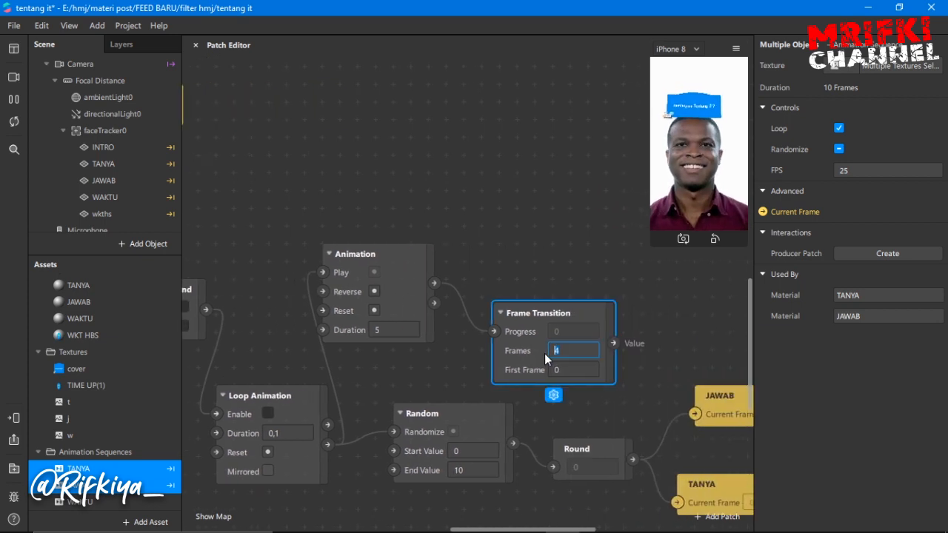
{"action": "type", "text": "5"}
{"action": "left_click", "coordinate": [632, 345]}
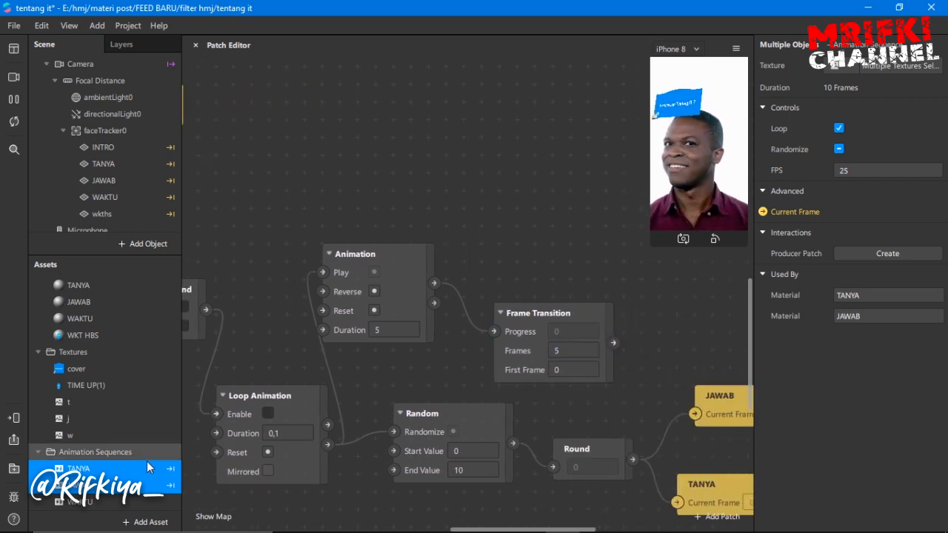
- Create a Current Frame patch for the WAKTU animation sequence and feed it from the Frame Transition output
{"action": "left_click", "coordinate": [91, 501]}
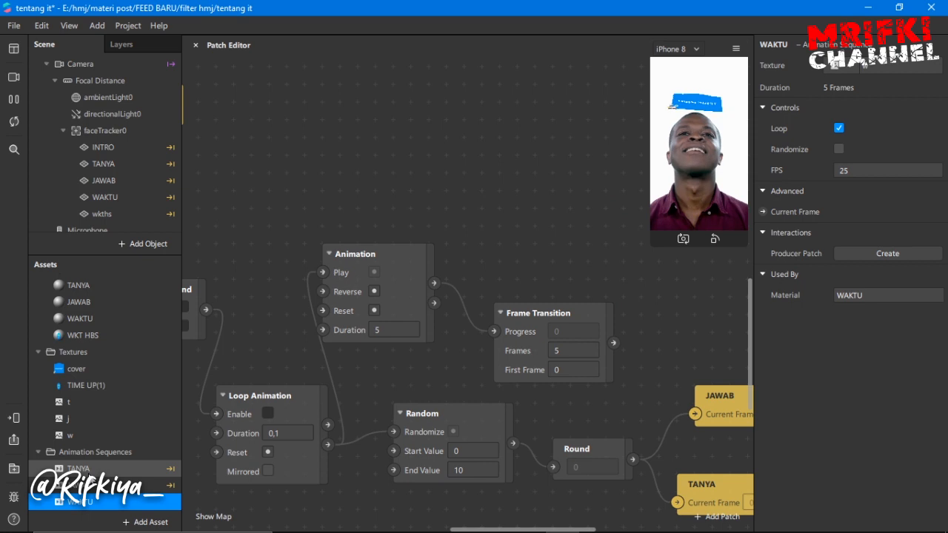
{"action": "left_click", "coordinate": [763, 212]}
{"action": "left_click_drag", "start_coordinate": [544, 306], "coordinate": [710, 305]}
{"action": "left_click_drag", "start_coordinate": [613, 342], "coordinate": [642, 325]}
- Examine the durations of the Delay patches that control the WAKTU, wkths and JAWAB planes' visibility
{"action": "left_click_drag", "start_coordinate": [512, 529], "coordinate": [424, 510]}
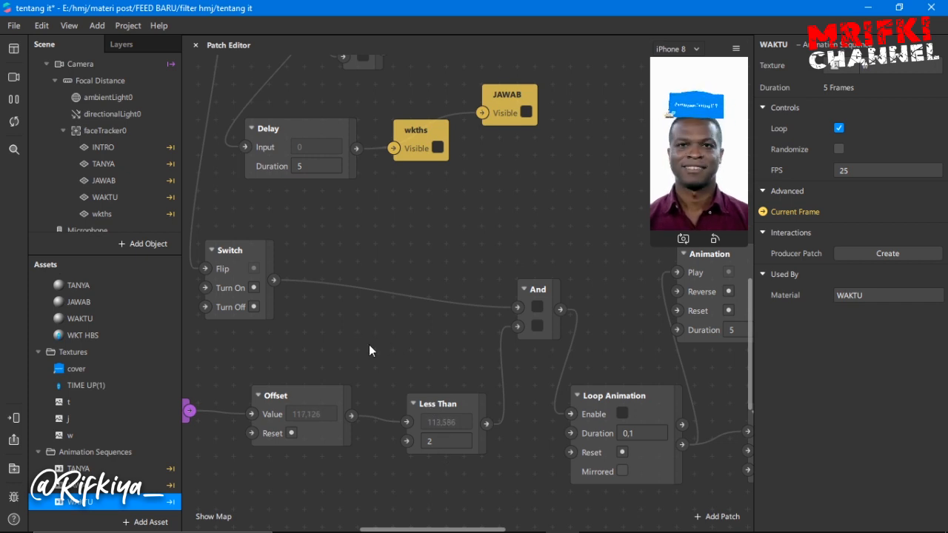
{"action": "scroll", "coordinate": [370, 349], "scroll_direction": "up", "scroll_amount": 3}
{"action": "scroll", "coordinate": [369, 345], "scroll_direction": "up", "scroll_amount": 3}
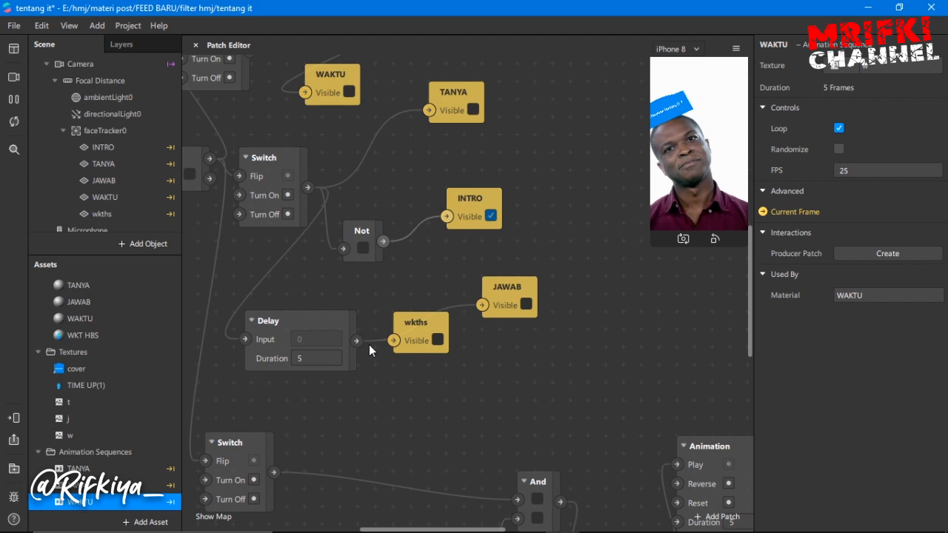
{"action": "left_click", "coordinate": [312, 358]}
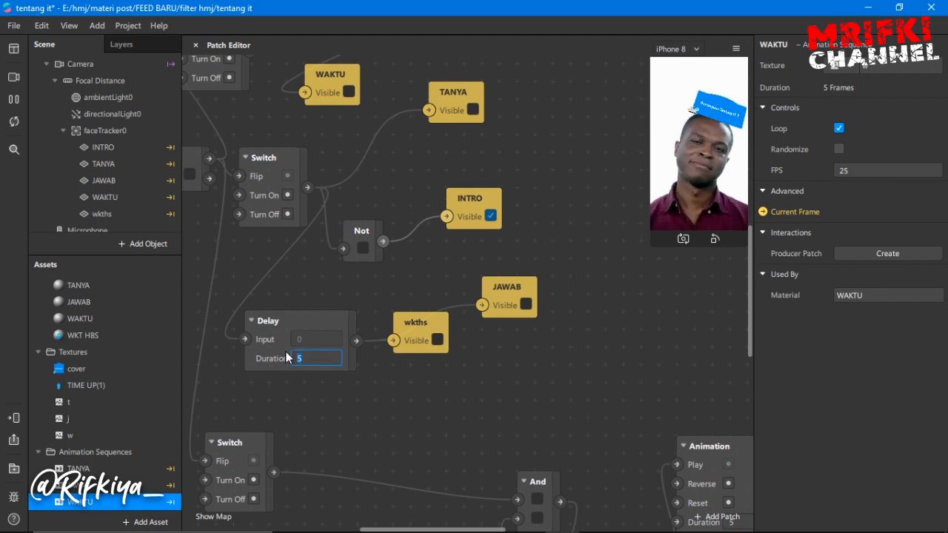
{"action": "left_click", "coordinate": [367, 395]}
{"action": "scroll", "coordinate": [288, 333], "scroll_direction": "up", "scroll_amount": 2}
{"action": "scroll", "coordinate": [312, 128], "scroll_direction": "up", "scroll_amount": 1}
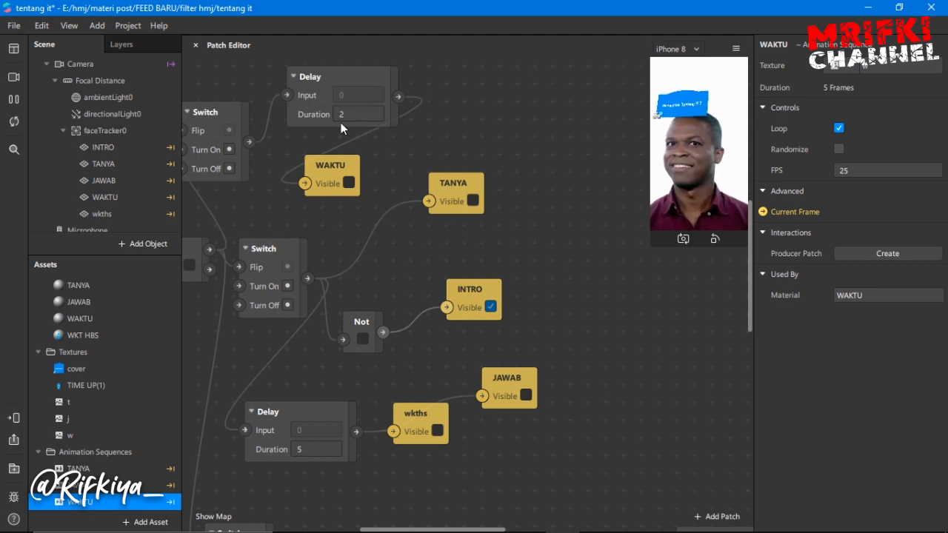
{"action": "scroll", "coordinate": [450, 413], "scroll_direction": "down", "scroll_amount": 2}
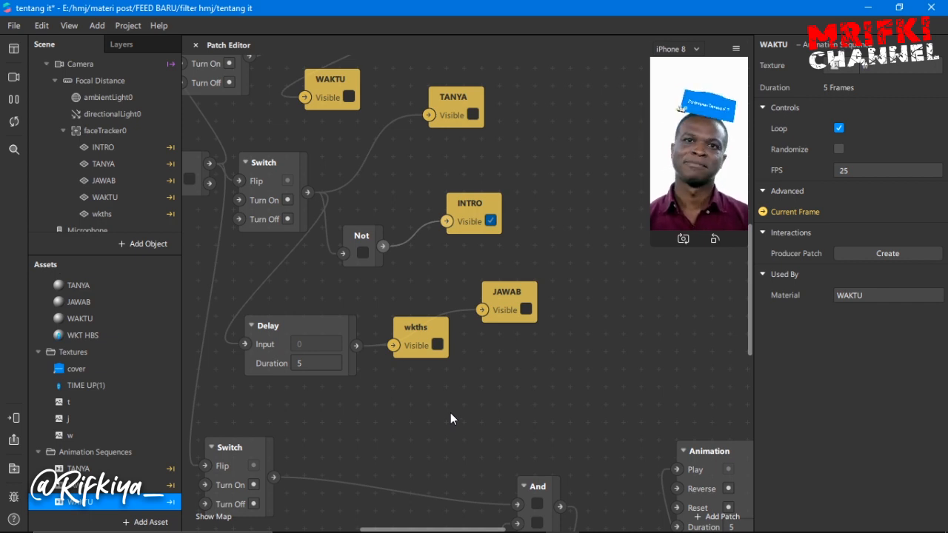
- Enlarge the preview and add a Screen Tap patch below the Camera patch
{"action": "left_click_drag", "start_coordinate": [651, 246], "coordinate": [557, 413]}
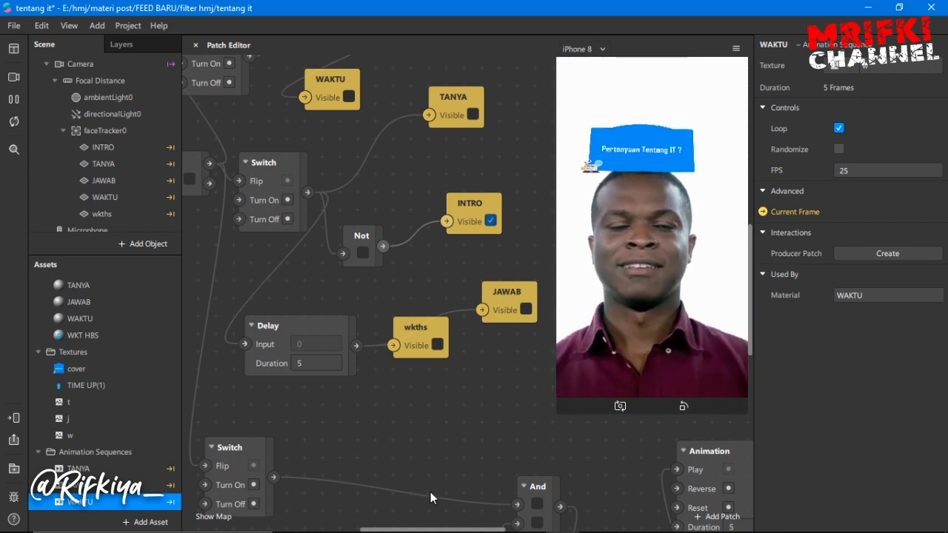
{"action": "left_click_drag", "start_coordinate": [440, 530], "coordinate": [381, 530]}
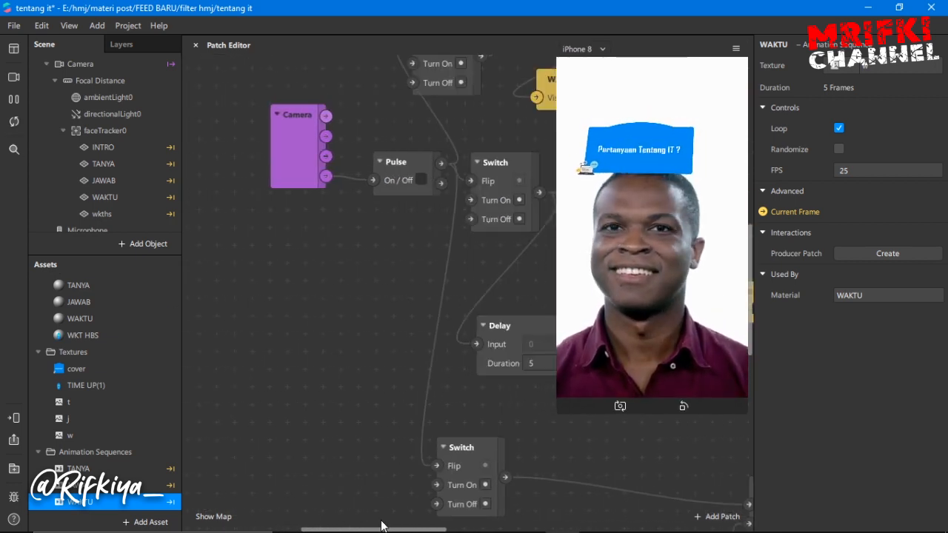
{"action": "scroll", "coordinate": [322, 364], "scroll_direction": "up", "scroll_amount": 2}
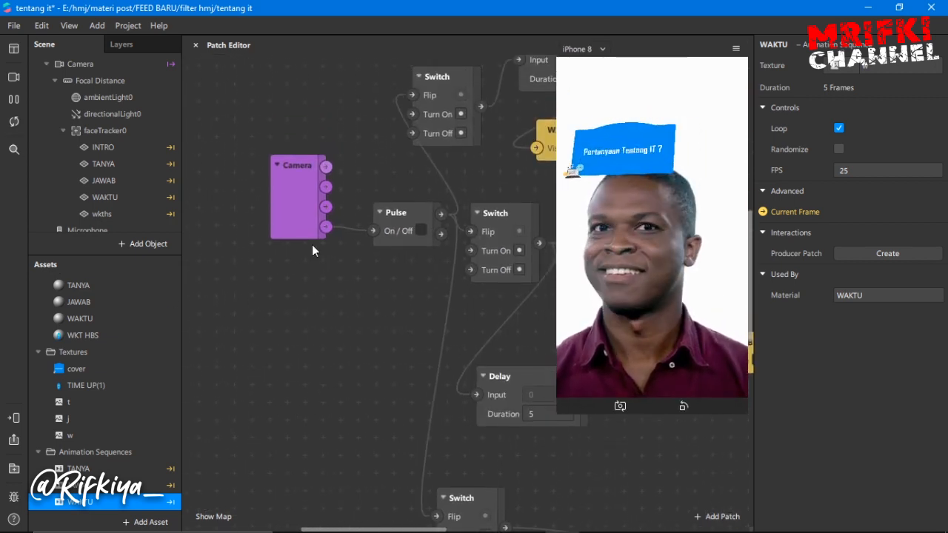
{"action": "right_click", "coordinate": [208, 291]}
{"action": "type", "text": "s"}
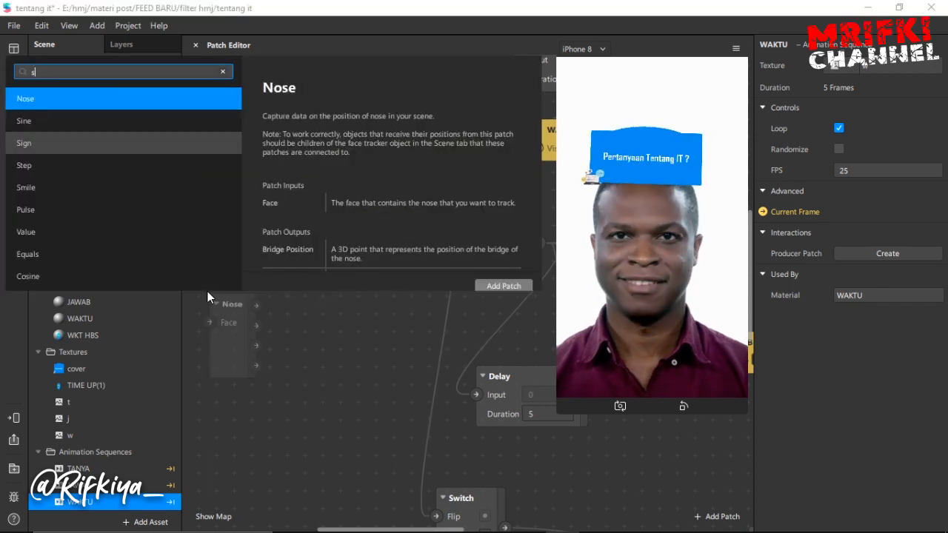
{"action": "type", "text": "cre"}
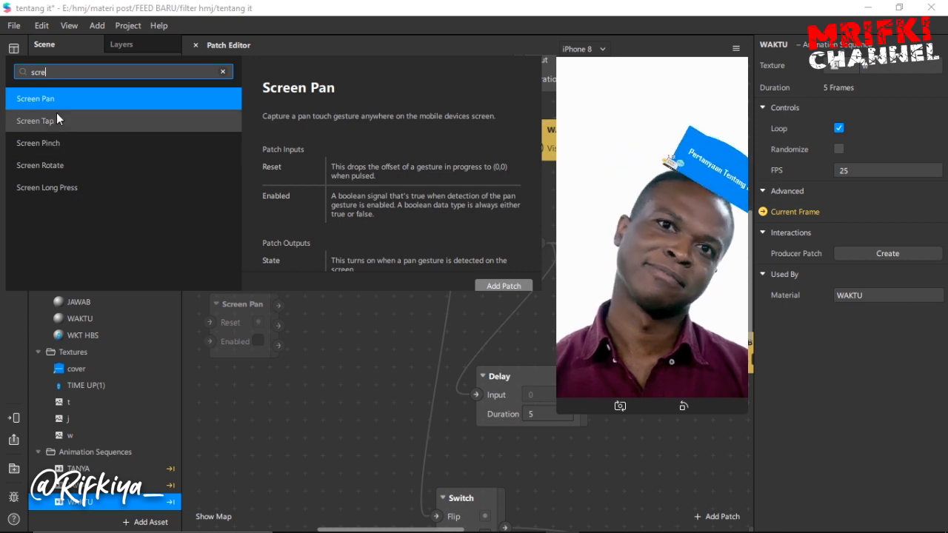
{"action": "left_click", "coordinate": [56, 117]}
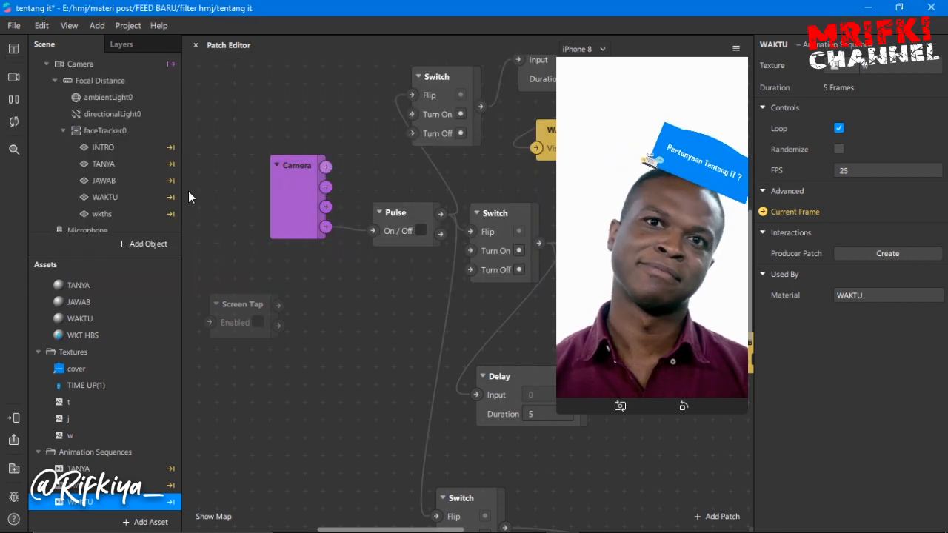
- Connect the Screen Tap patch's Tap output to the Flip inputs of all three Switch patches
{"action": "scroll", "coordinate": [375, 335], "scroll_direction": "up", "scroll_amount": 2}
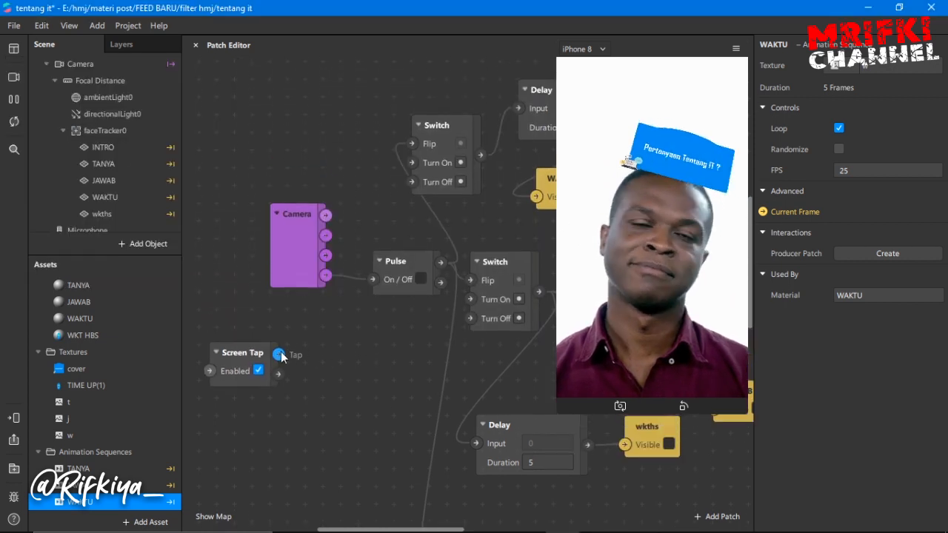
{"action": "left_click_drag", "start_coordinate": [279, 354], "coordinate": [470, 280]}
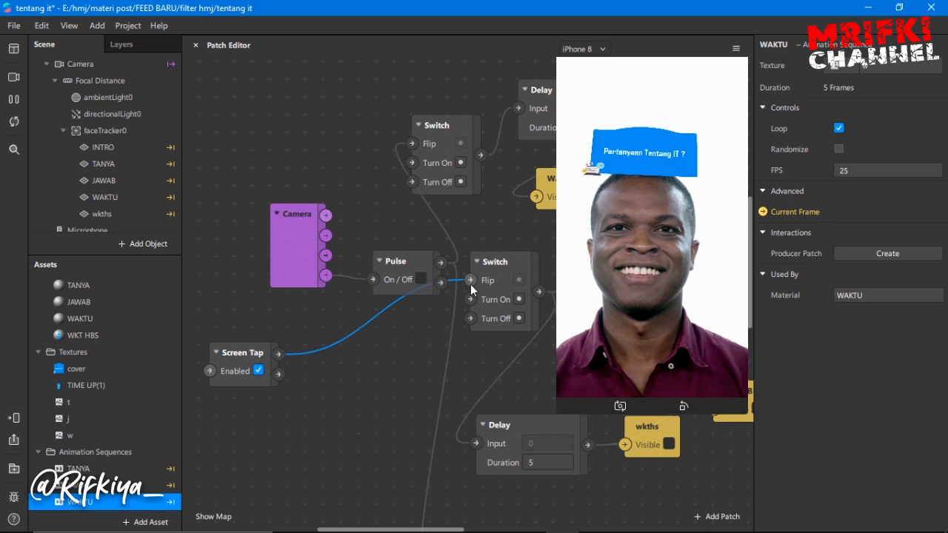
{"action": "left_click_drag", "start_coordinate": [279, 353], "coordinate": [412, 145]}
{"action": "left_click_drag", "start_coordinate": [284, 353], "coordinate": [385, 453]}
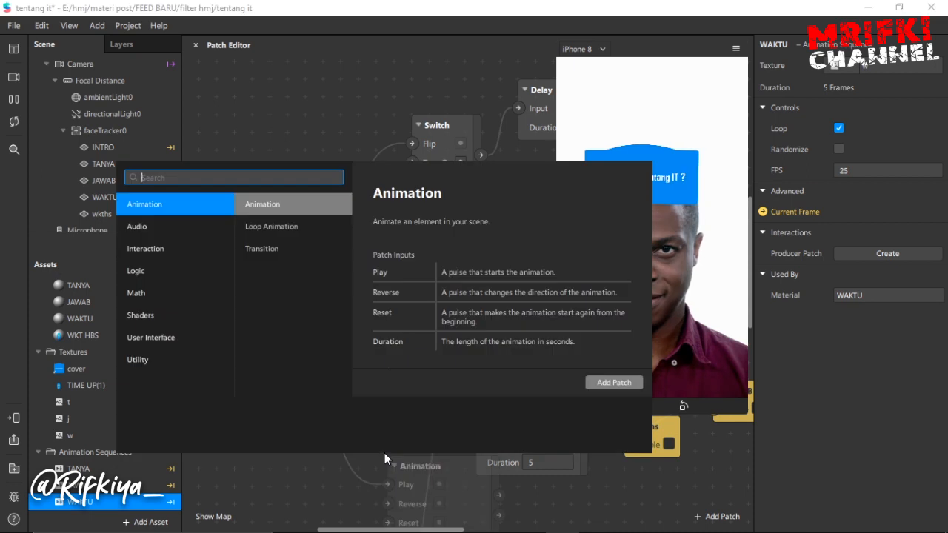
{"action": "left_click", "coordinate": [322, 512]}
{"action": "scroll", "coordinate": [287, 351], "scroll_direction": "down", "scroll_amount": 3}
{"action": "left_click_drag", "start_coordinate": [279, 301], "coordinate": [439, 517]}
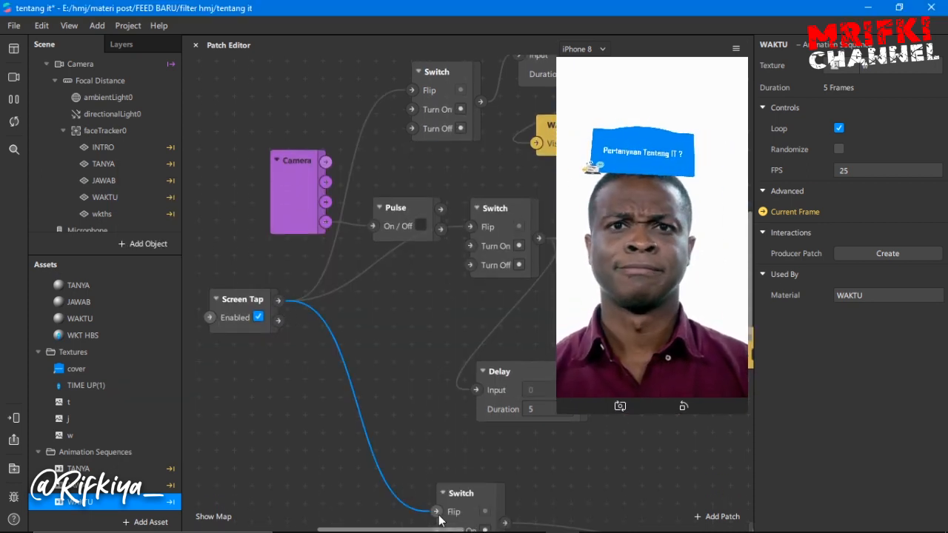
- Move the Camera and Pulse patches aside and connect Screen Tap's Tap output to the Offset patch's Reset input
{"action": "left_click_drag", "start_coordinate": [301, 196], "coordinate": [266, 179]}
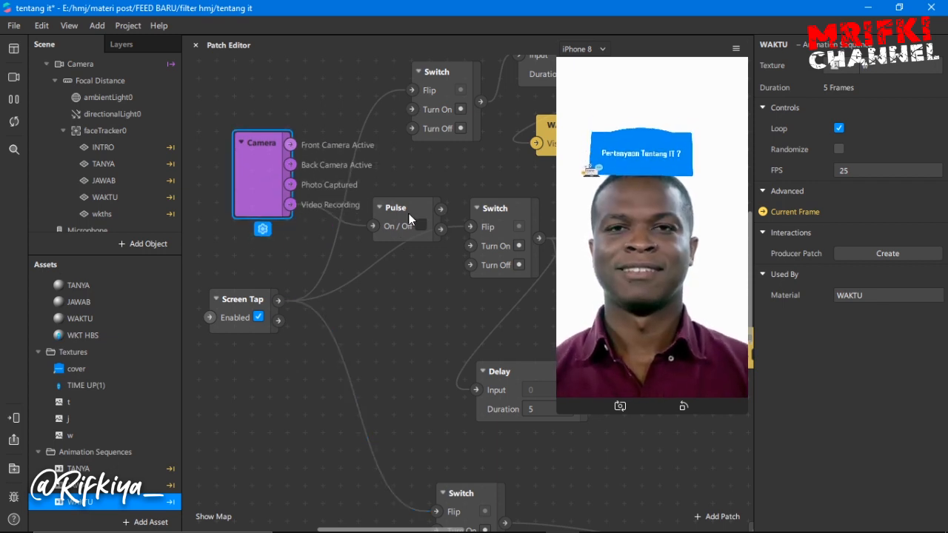
{"action": "left_click_drag", "start_coordinate": [391, 208], "coordinate": [304, 123]}
{"action": "scroll", "coordinate": [348, 321], "scroll_direction": "down", "scroll_amount": 3}
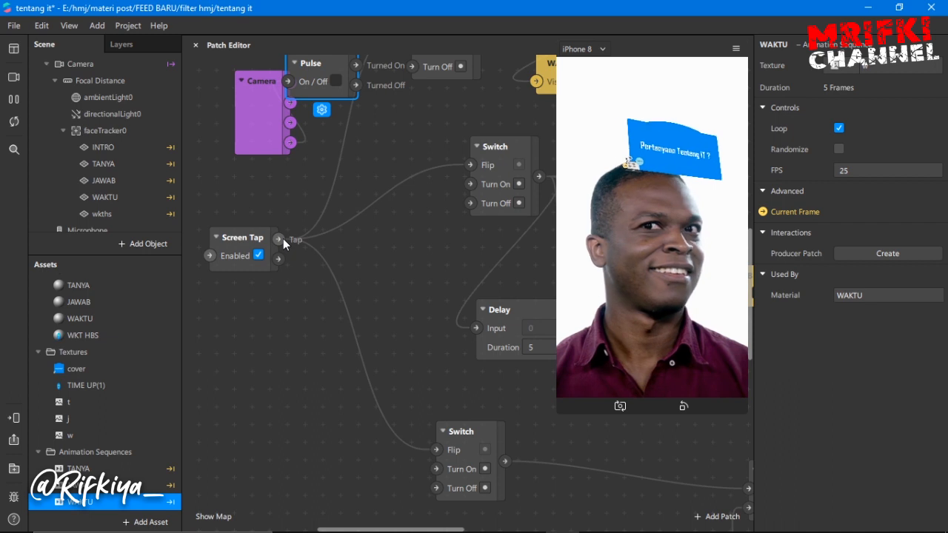
{"action": "scroll", "coordinate": [385, 398], "scroll_direction": "down", "scroll_amount": 9}
{"action": "scroll", "coordinate": [340, 243], "scroll_direction": "up", "scroll_amount": 2}
{"action": "left_click_drag", "start_coordinate": [279, 97], "coordinate": [486, 471]}
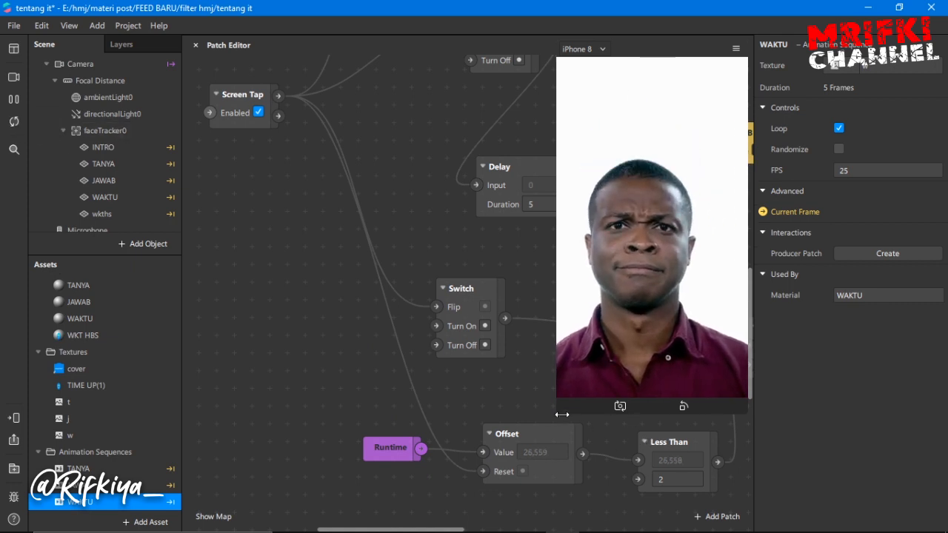
- Enlarge the preview further and test the question and answer sequence with a simulated screen tap
{"action": "left_click_drag", "start_coordinate": [563, 414], "coordinate": [505, 415]}
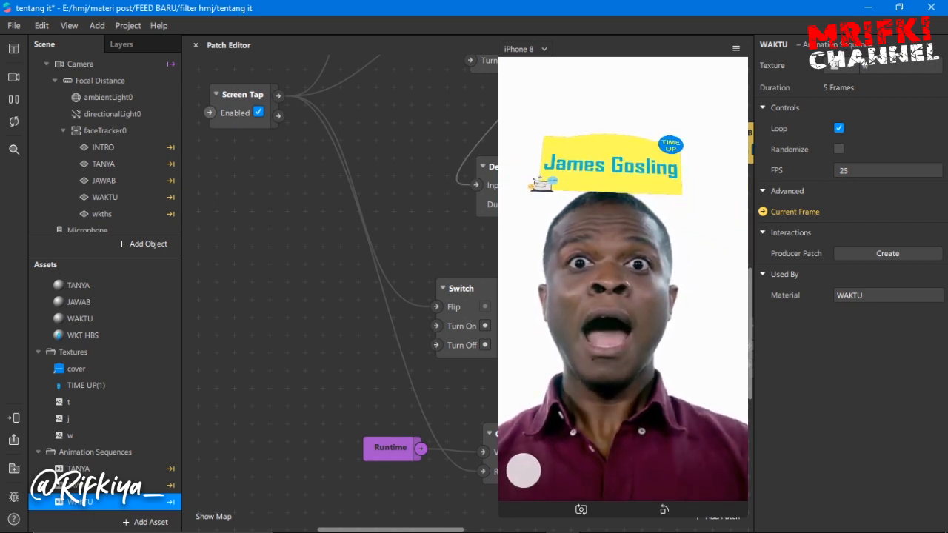
{"action": "left_click_drag", "start_coordinate": [502, 513], "coordinate": [496, 523]}
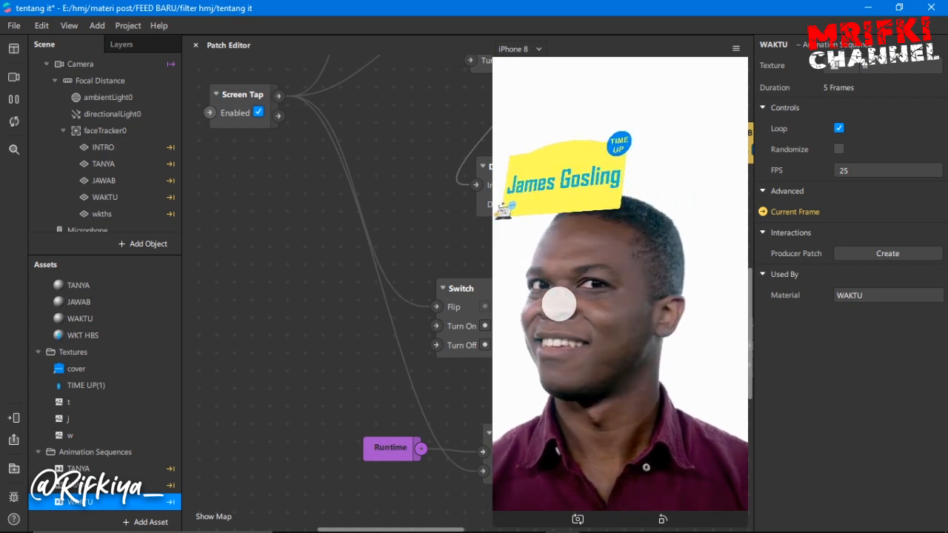
{"action": "left_click", "coordinate": [639, 331]}
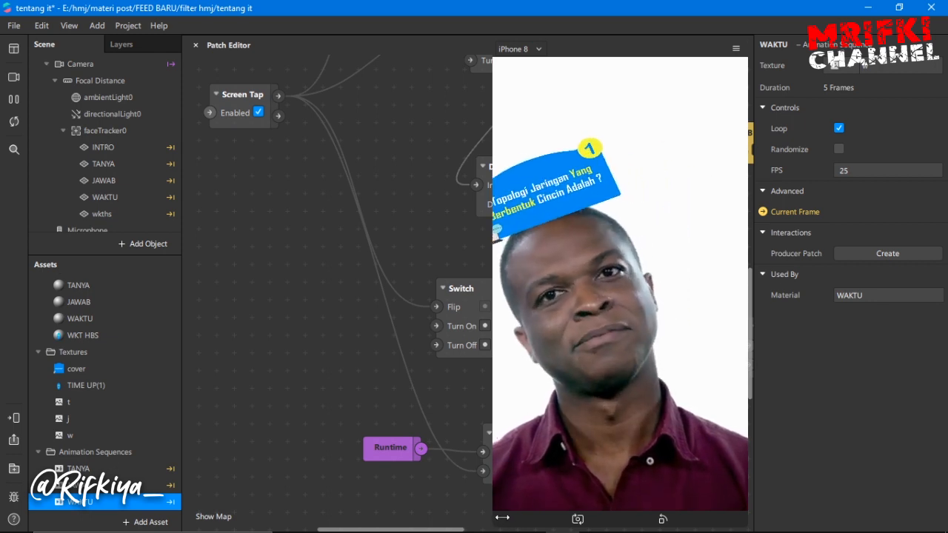
- Shrink the preview and connect the Loop Animation patch's Completed output to the Animation patch's Reset input
{"action": "left_click_drag", "start_coordinate": [494, 526], "coordinate": [542, 438]}
{"action": "left_click_drag", "start_coordinate": [446, 529], "coordinate": [552, 530]}
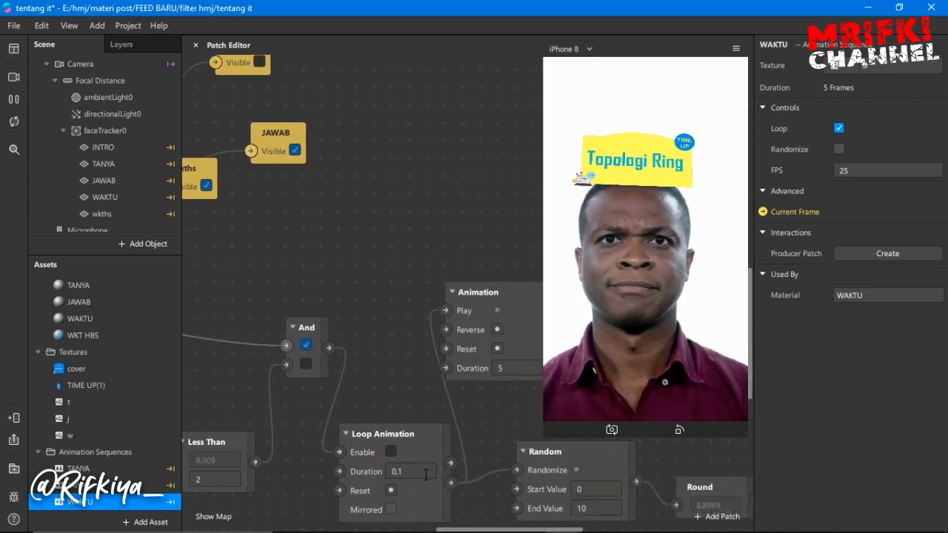
{"action": "left_click_drag", "start_coordinate": [450, 482], "coordinate": [449, 403]}
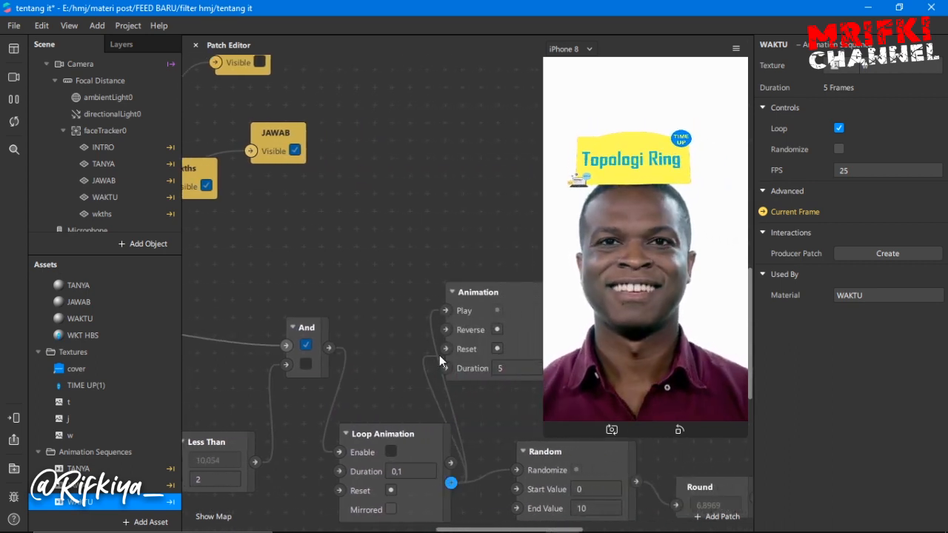
{"action": "left_click_drag", "start_coordinate": [446, 348], "coordinate": [445, 349]}
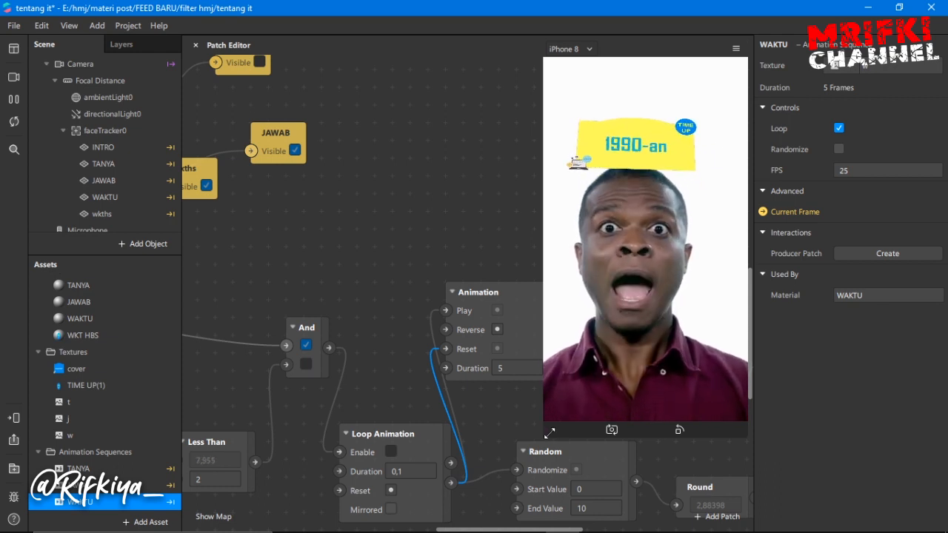
- Shrink the preview further and set the Duration of the Delay patch feeding wkths and JAWAB to 7
{"action": "left_click_drag", "start_coordinate": [550, 432], "coordinate": [620, 326]}
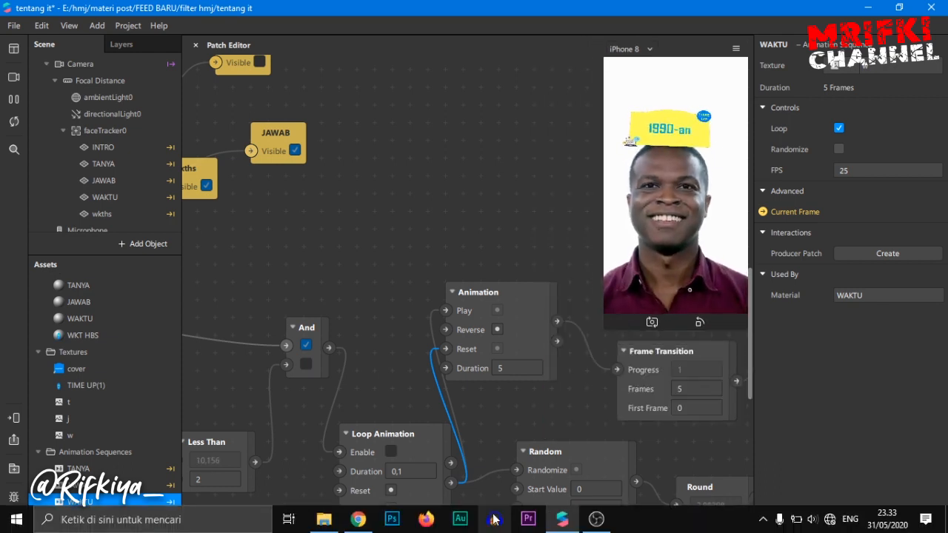
{"action": "left_click_drag", "start_coordinate": [499, 530], "coordinate": [424, 531]}
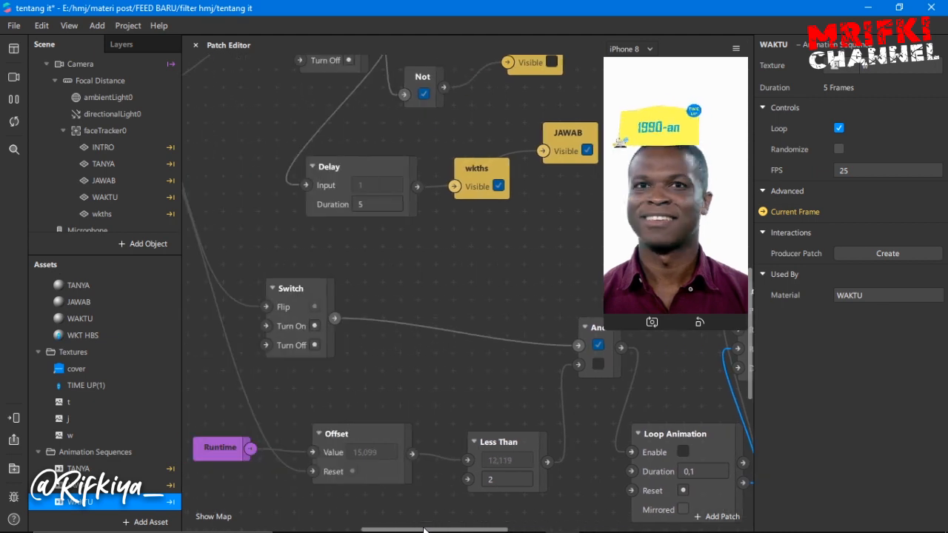
{"action": "scroll", "coordinate": [413, 306], "scroll_direction": "up", "scroll_amount": 4}
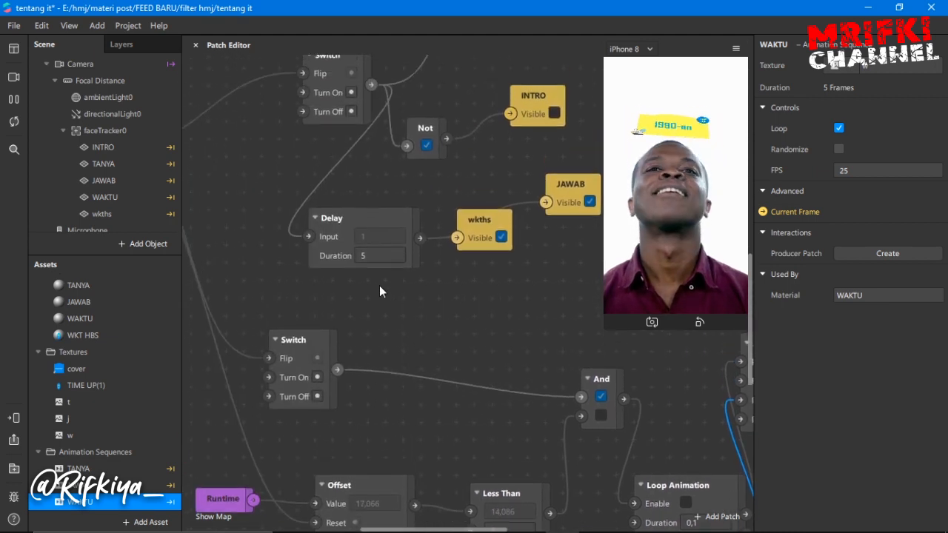
{"action": "scroll", "coordinate": [394, 317], "scroll_direction": "down", "scroll_amount": 5}
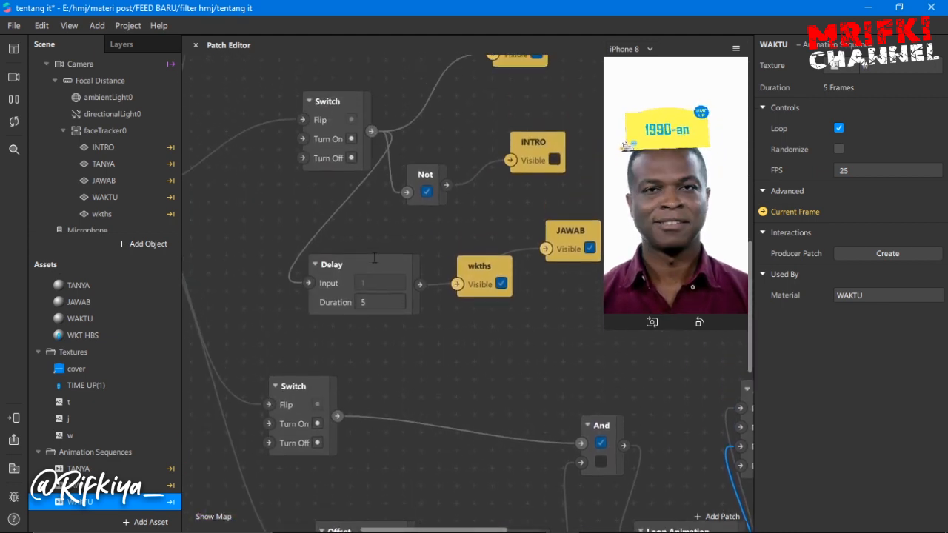
{"action": "scroll", "coordinate": [394, 323], "scroll_direction": "up", "scroll_amount": 5}
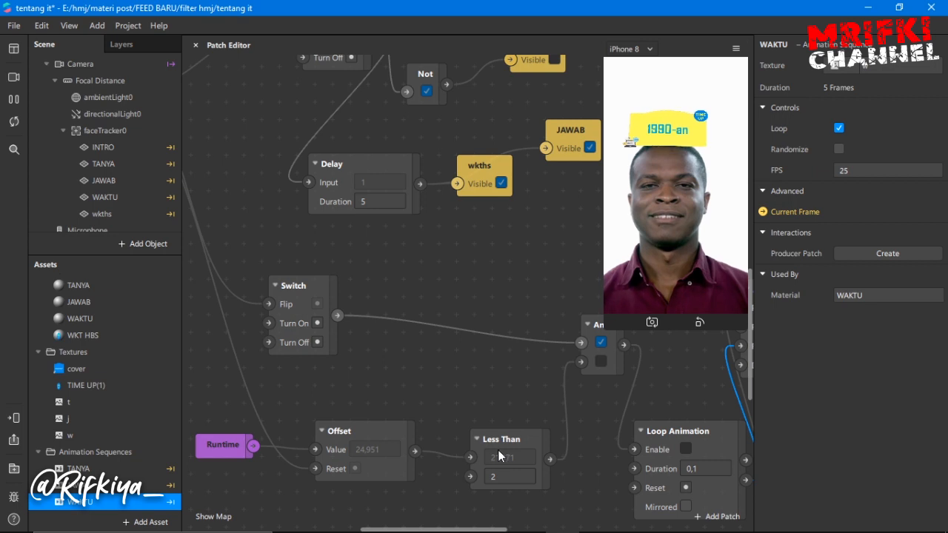
{"action": "left_click", "coordinate": [380, 202]}
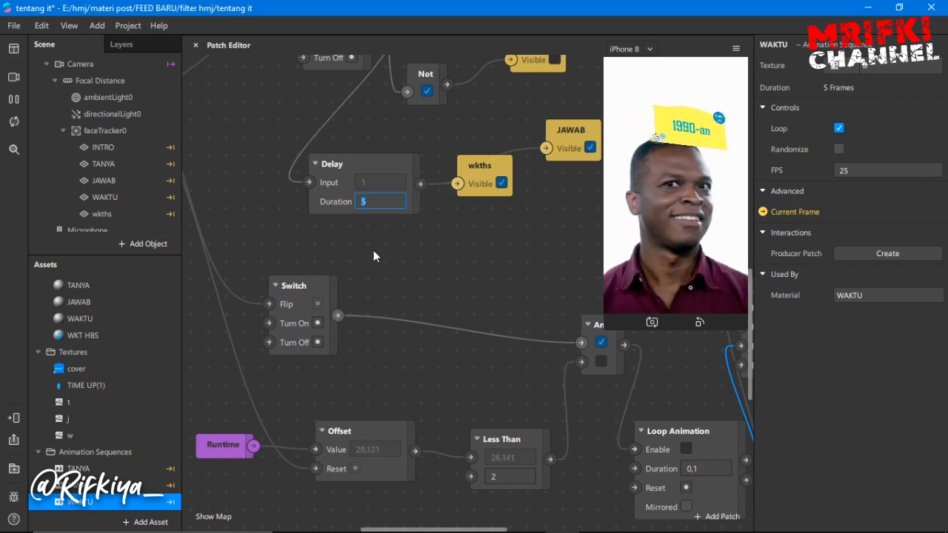
{"action": "type", "text": "7"}
{"action": "key", "text": "Return"}
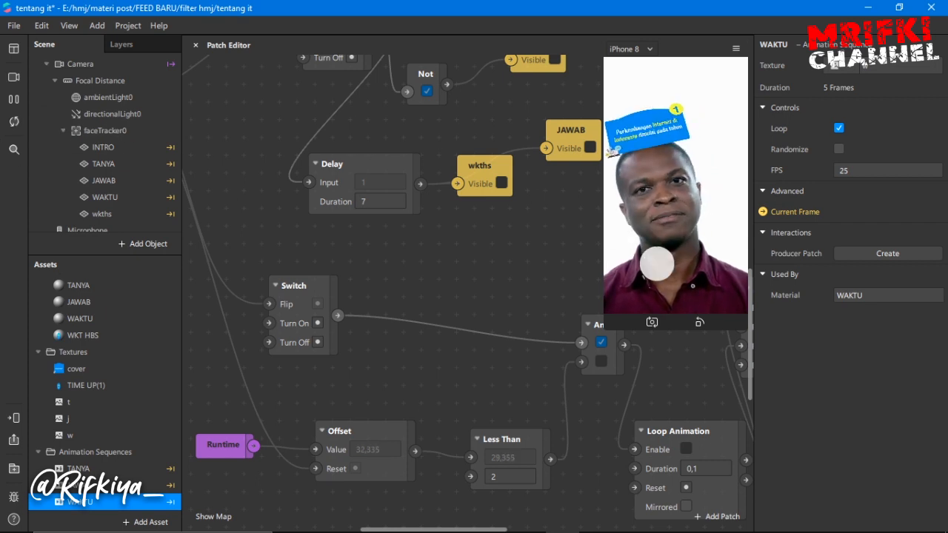
- Test the question and answer sequence in an enlarged preview and review the Offset, Less Than and Loop Animation patches
{"action": "left_click", "coordinate": [610, 325]}
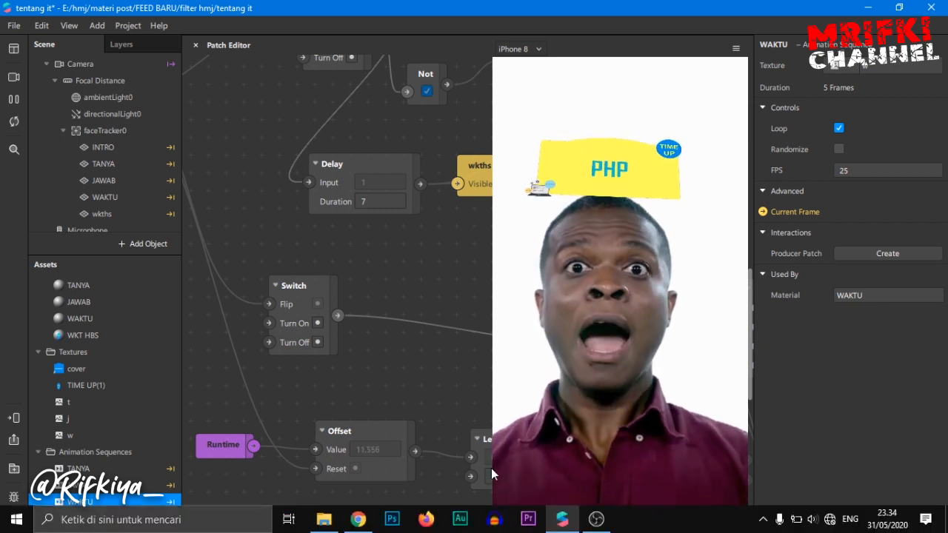
{"action": "left_click_drag", "start_coordinate": [495, 521], "coordinate": [488, 338]}
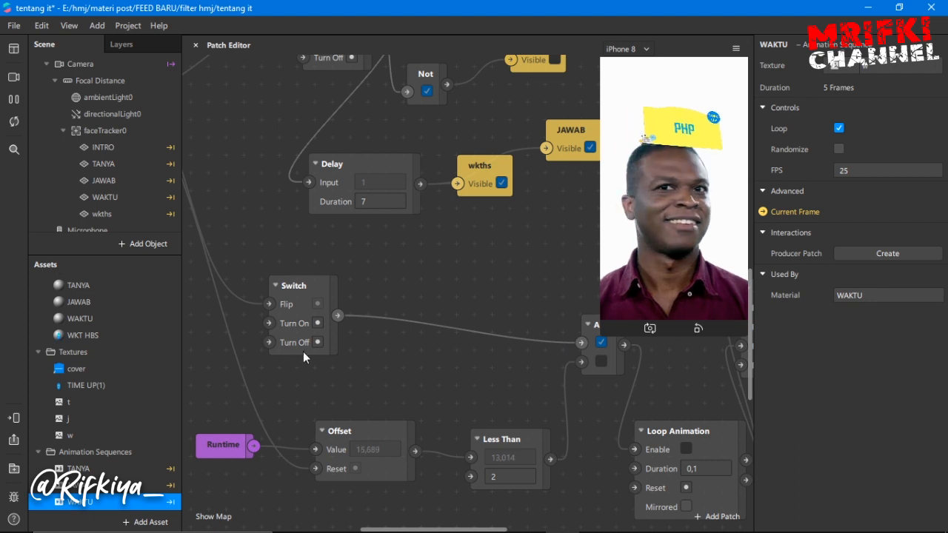
{"action": "scroll", "coordinate": [304, 352], "scroll_direction": "up", "scroll_amount": 1}
{"action": "scroll", "coordinate": [358, 357], "scroll_direction": "down", "scroll_amount": 1}
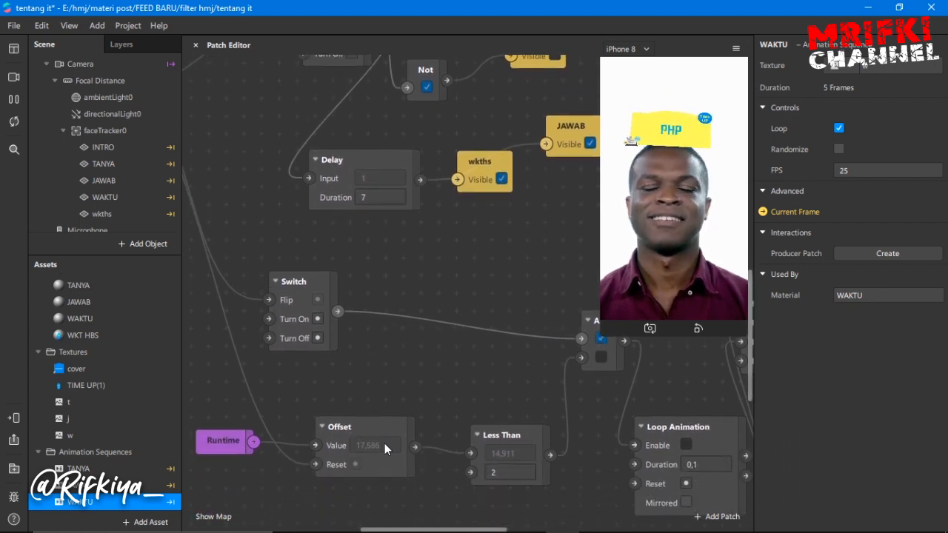
{"action": "scroll", "coordinate": [384, 443], "scroll_direction": "down", "scroll_amount": 1}
{"action": "left_click_drag", "start_coordinate": [423, 529], "coordinate": [464, 526]}
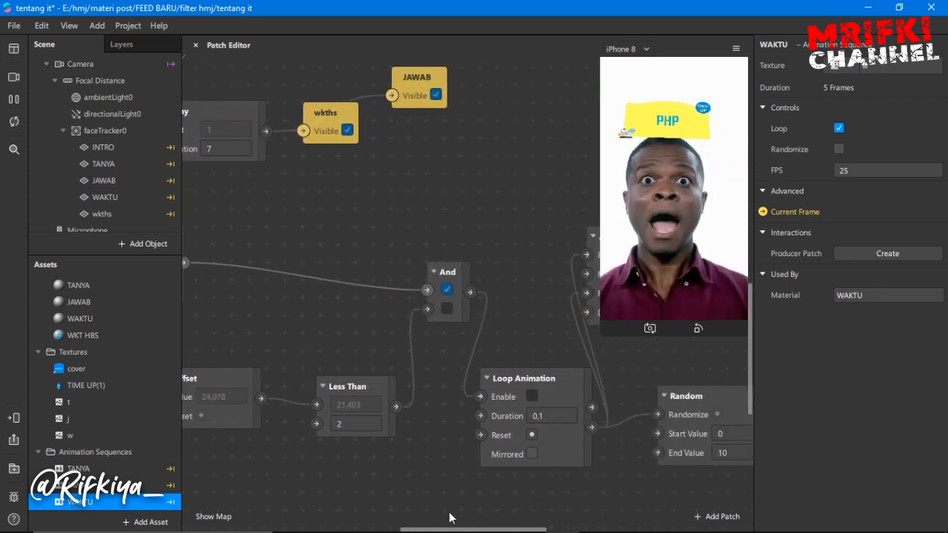
{"action": "left_click", "coordinate": [363, 422]}
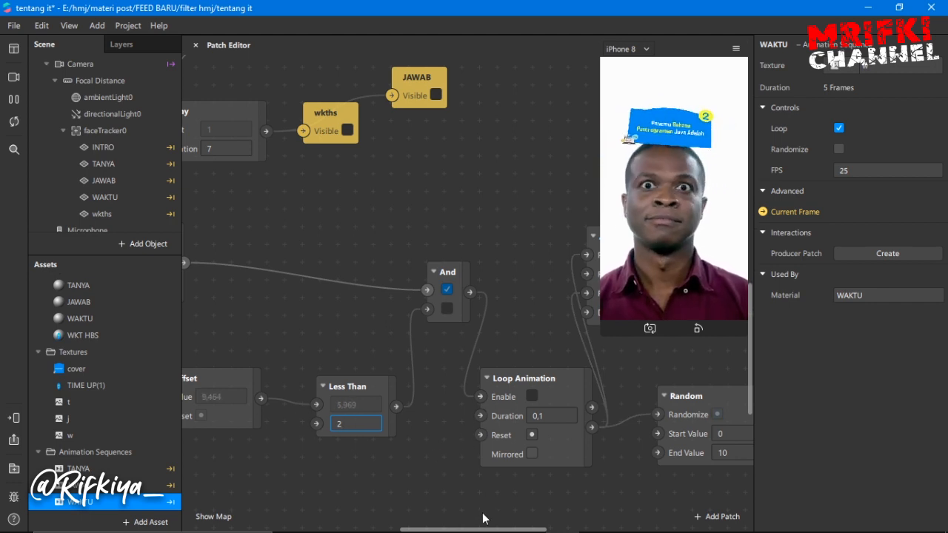
{"action": "left_click", "coordinate": [496, 529]}
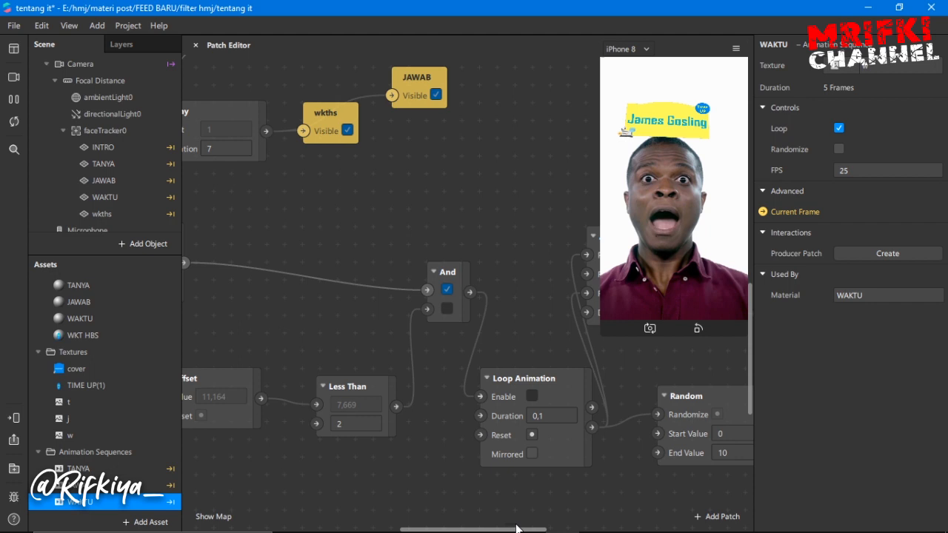
- Set the Loop Animation patch's Duration to 0,05, enlarge the preview and restart it to test the sequence
{"action": "left_click", "coordinate": [546, 417]}
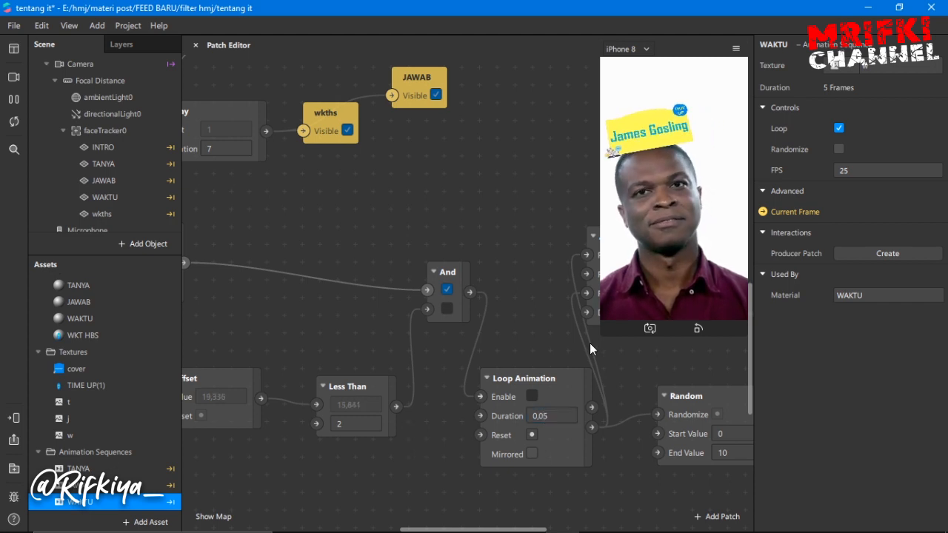
{"action": "left_click_drag", "start_coordinate": [601, 328], "coordinate": [515, 328]}
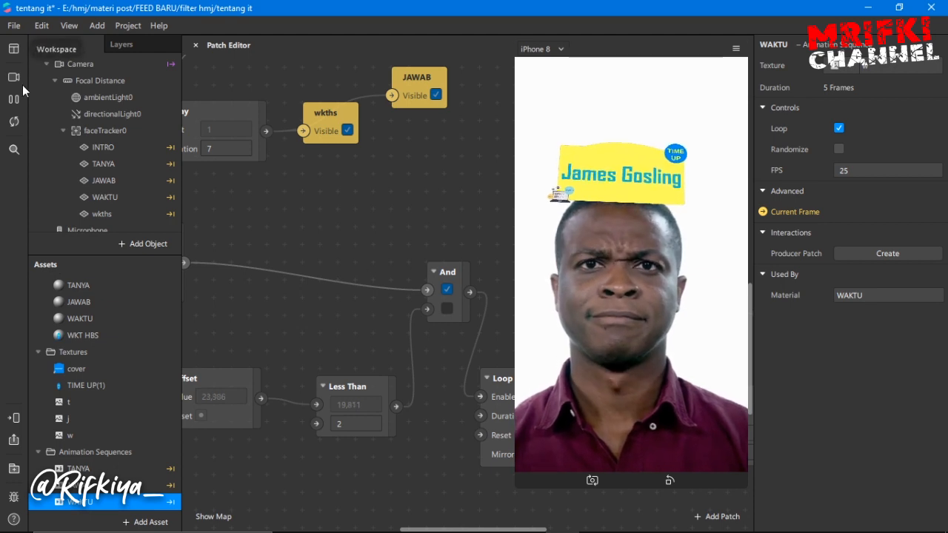
{"action": "left_click", "coordinate": [15, 124]}
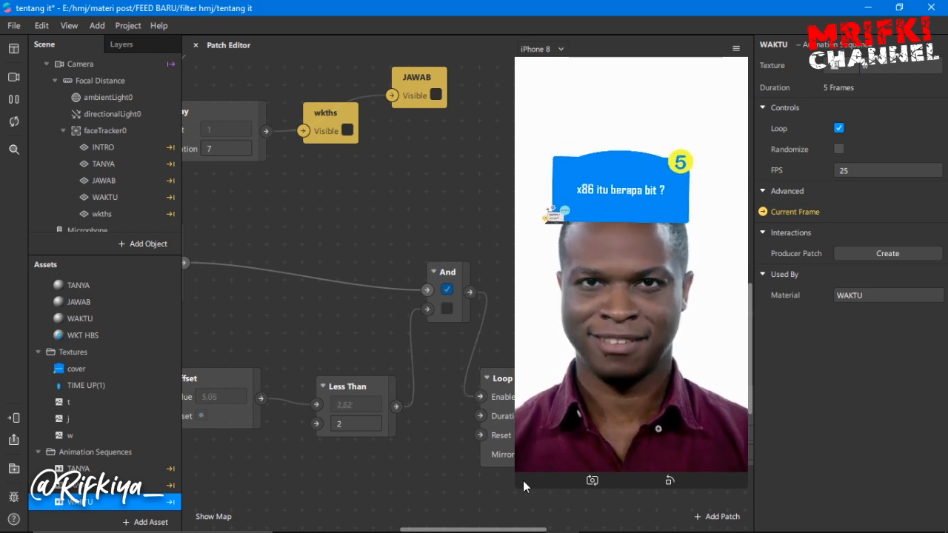
- Set the Loop Animation patch's Duration to 1 and test the sequence in an enlarged preview
{"action": "left_click_drag", "start_coordinate": [520, 484], "coordinate": [537, 424]}
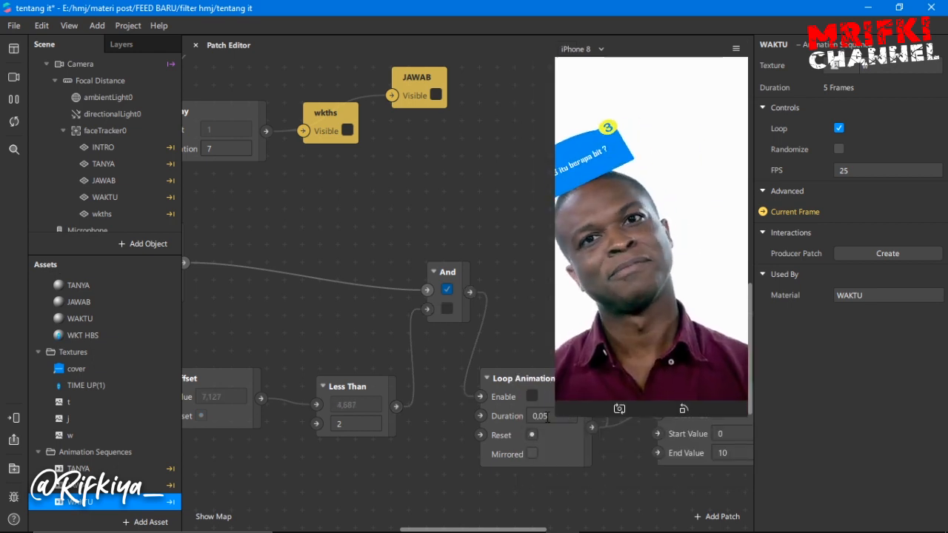
{"action": "left_click", "coordinate": [519, 416]}
{"action": "type", "text": "1"}
{"action": "key", "text": "Return"}
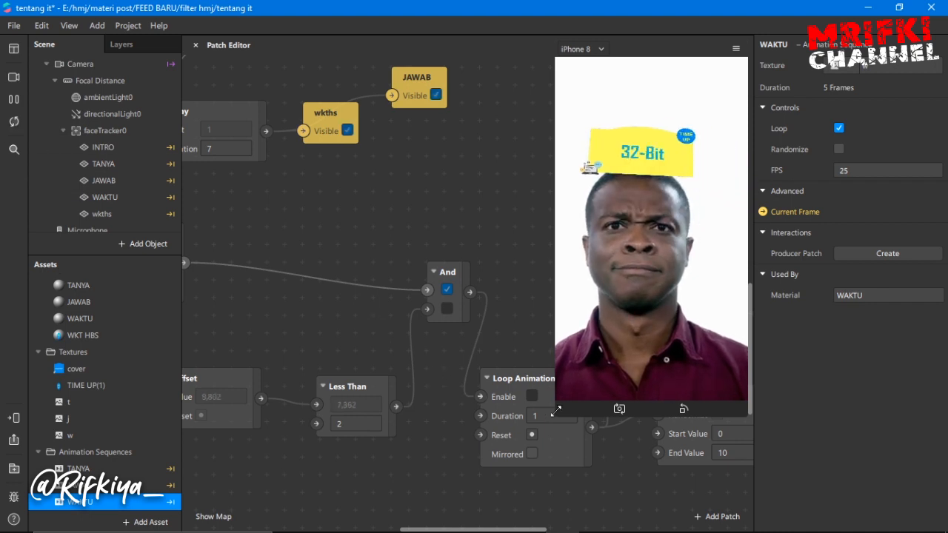
{"action": "left_click_drag", "start_coordinate": [556, 409], "coordinate": [491, 509]}
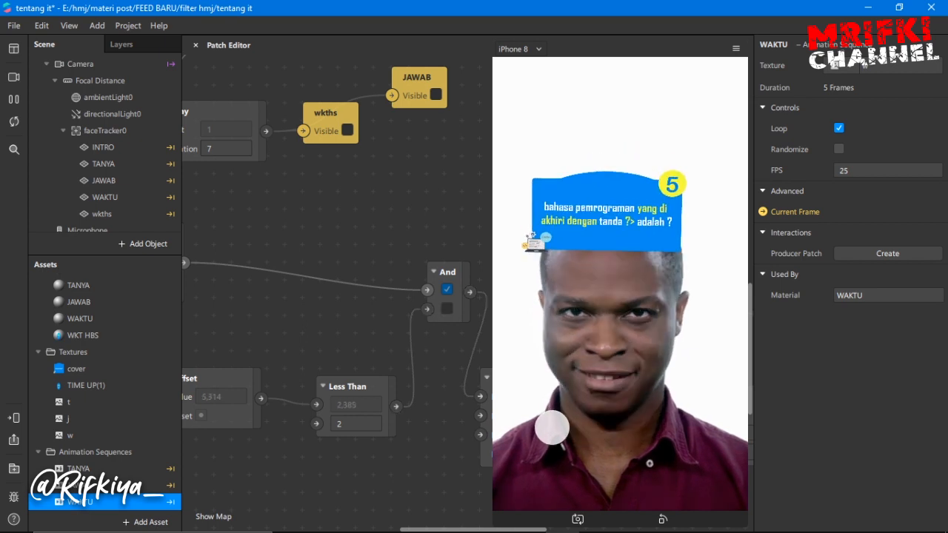
- Set the Loop Animation patch's Duration to 0 and test the sequence with a simulated tap in an enlarged preview
{"action": "left_click_drag", "start_coordinate": [493, 509], "coordinate": [561, 391]}
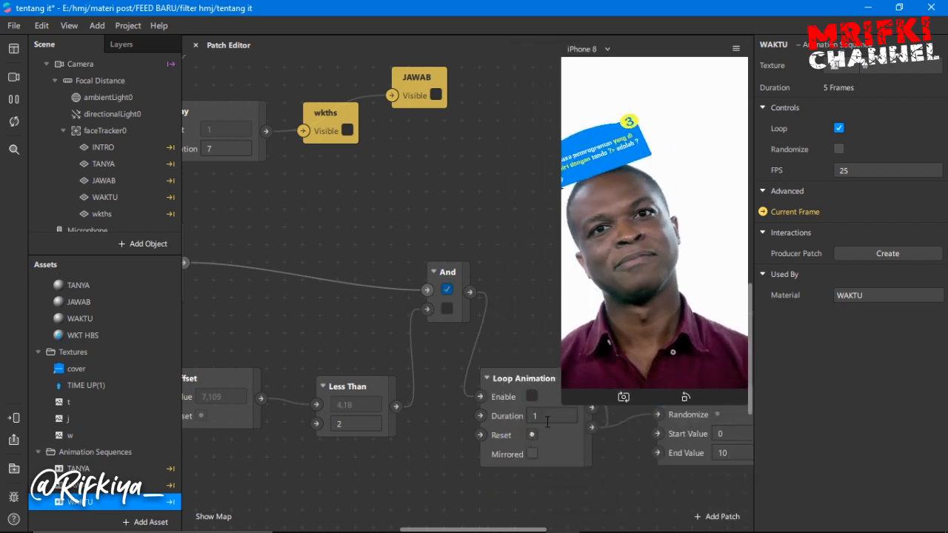
{"action": "type", "text": "0"}
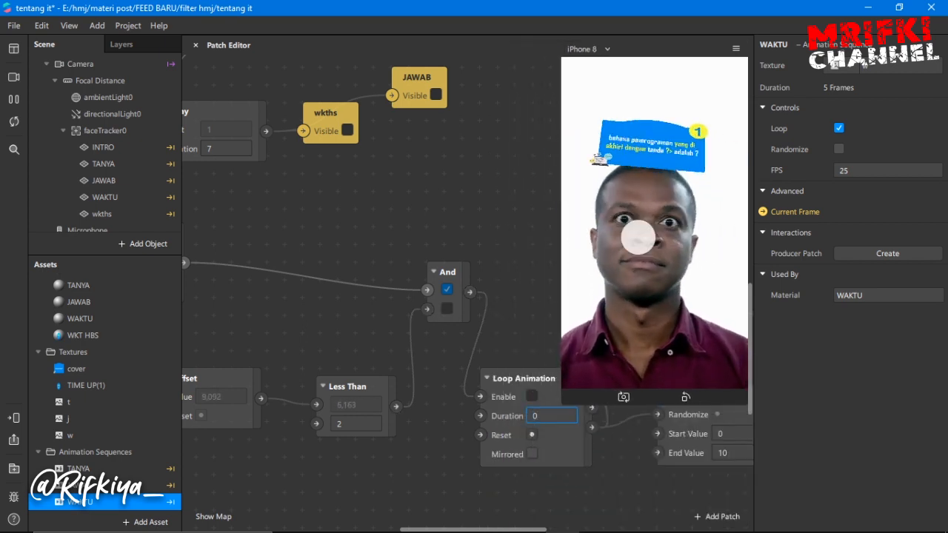
{"action": "key", "text": "Return"}
{"action": "left_click_drag", "start_coordinate": [565, 397], "coordinate": [492, 511]}
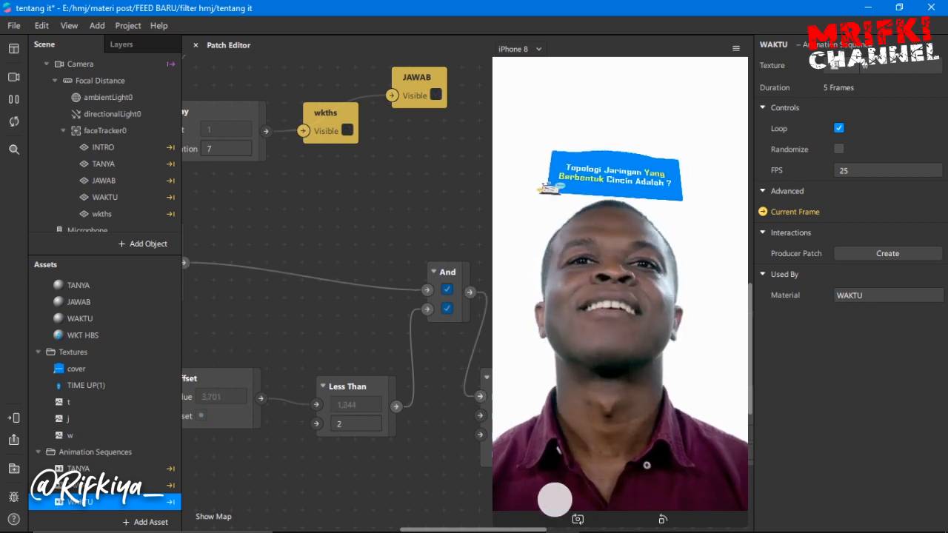
{"action": "left_click_drag", "start_coordinate": [494, 510], "coordinate": [604, 372]}
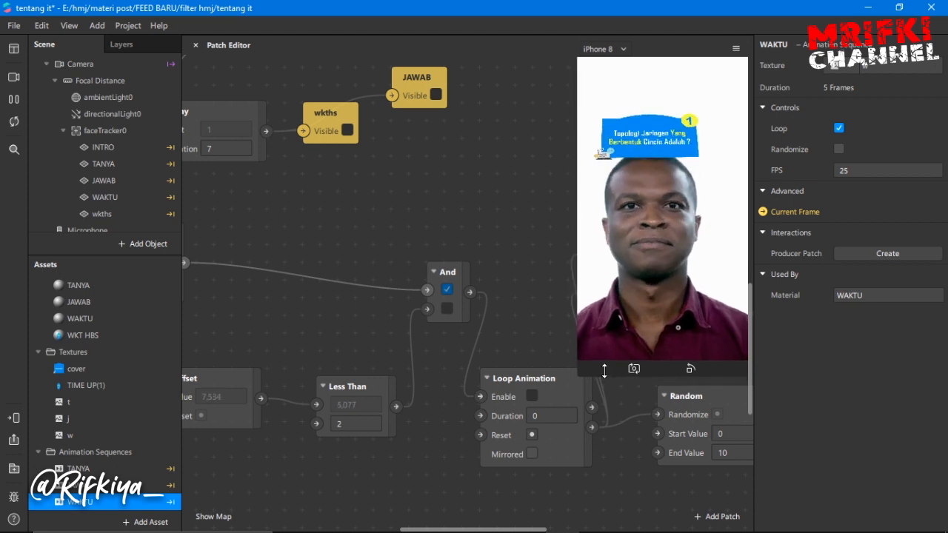
- Set the Loop Animation patch's Duration to 0,1
{"action": "left_click", "coordinate": [553, 416]}
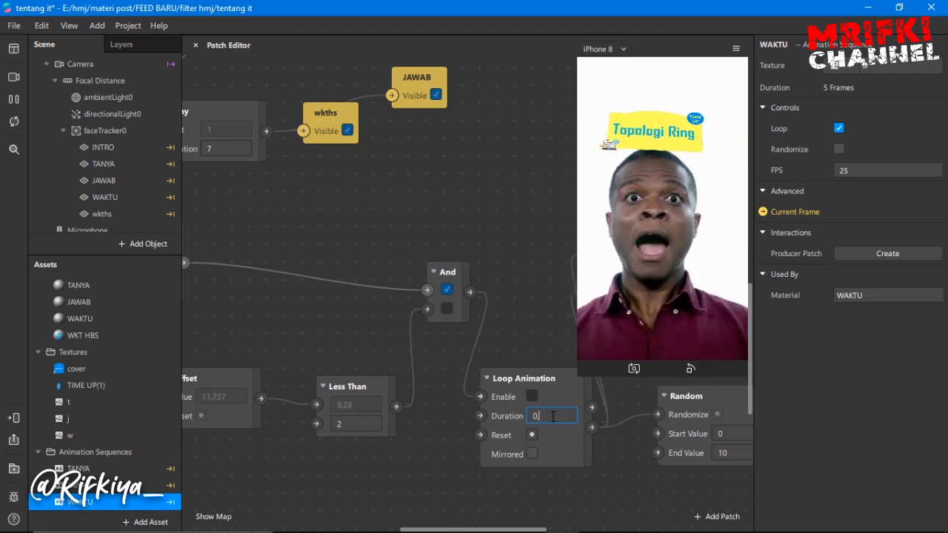
{"action": "left_click", "coordinate": [461, 476]}
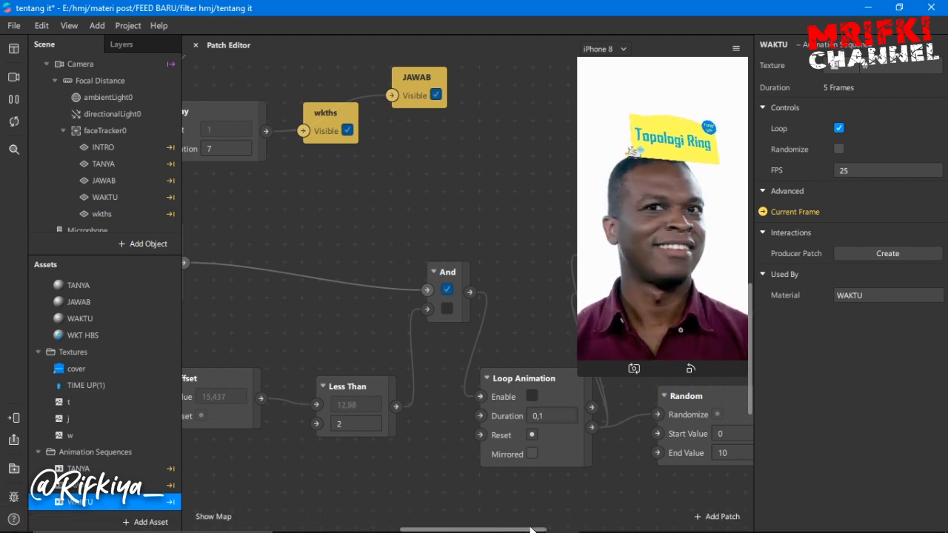
- Align the JAWAB Current Frame patch above TANYA, shrink the preview and move the Frame Transition patch up beside WAKTU
{"action": "left_click_drag", "start_coordinate": [527, 530], "coordinate": [599, 530]}
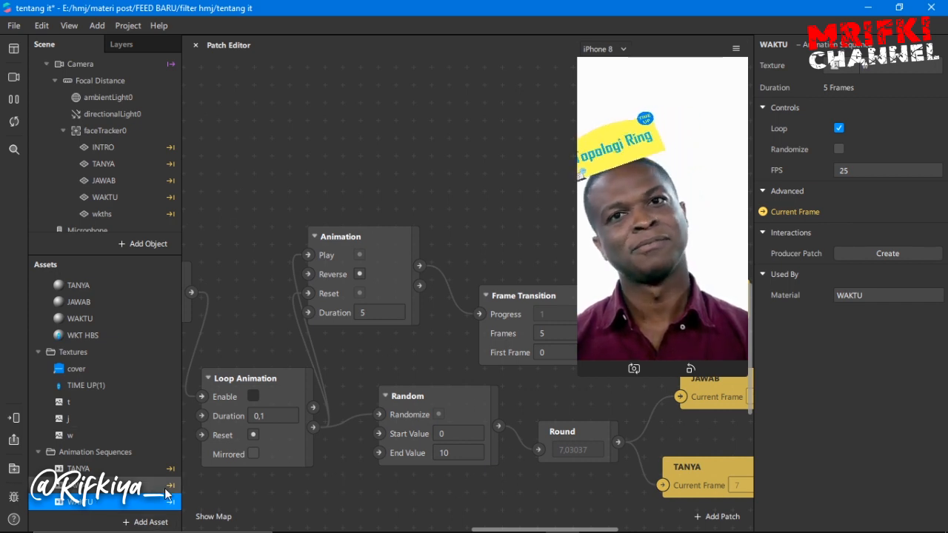
{"action": "left_click_drag", "start_coordinate": [507, 530], "coordinate": [530, 530]}
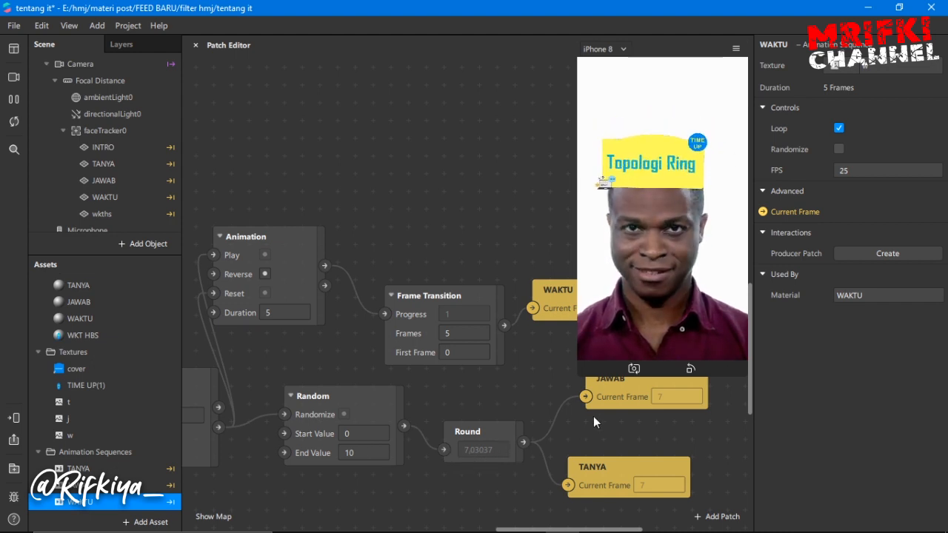
{"action": "left_click_drag", "start_coordinate": [608, 396], "coordinate": [583, 408]}
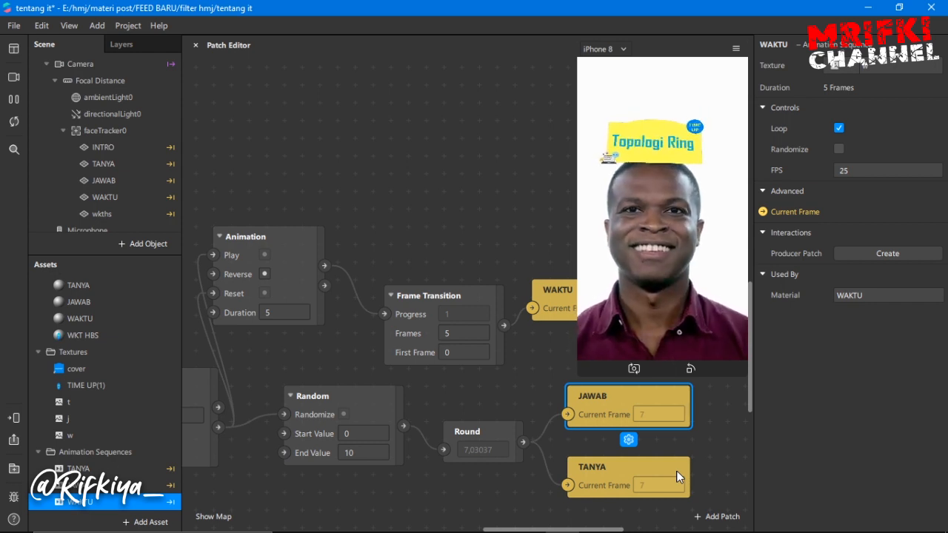
{"action": "left_click_drag", "start_coordinate": [578, 297], "coordinate": [638, 246]}
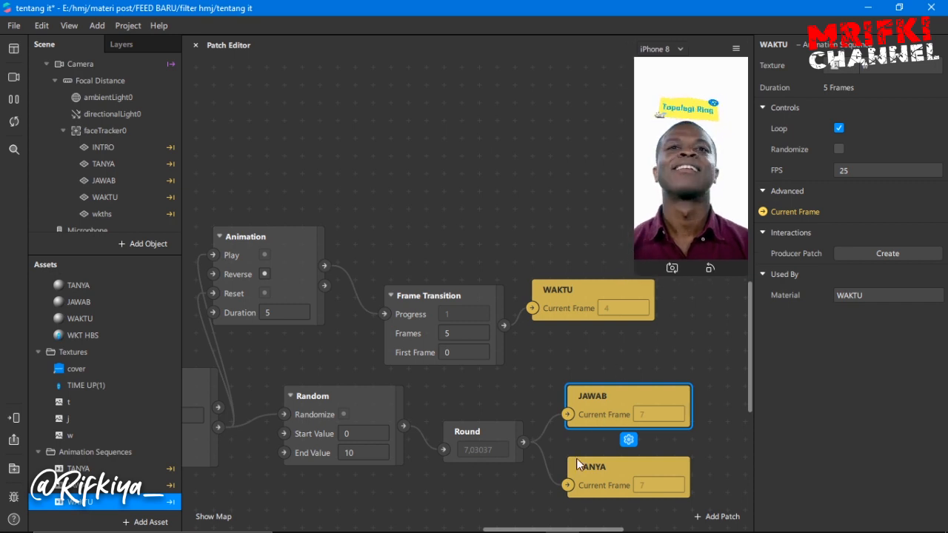
{"action": "mouse_move", "coordinate": [451, 293]}
{"action": "left_mouse_down"}
{"action": "mouse_move", "coordinate": [452, 270]}
{"action": "mouse_move", "coordinate": [442, 271]}
{"action": "mouse_move", "coordinate": [456, 277]}
{"action": "left_mouse_up"}
{"action": "mouse_move", "coordinate": [552, 528]}
{"action": "left_mouse_down"}
{"action": "mouse_move", "coordinate": [531, 529]}
{"action": "mouse_move", "coordinate": [558, 531]}
{"action": "left_mouse_up"}
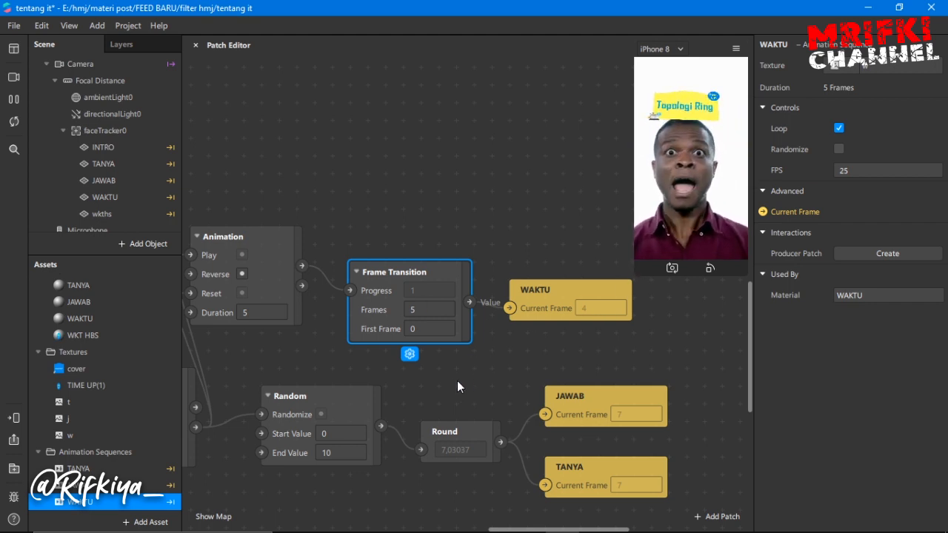
- Switch to File Explorer and open the waktu folder under hmj, materi post, FEED BARU, filter hmj on drive E: to examine the countdown images
{"action": "left_click", "coordinate": [324, 519]}
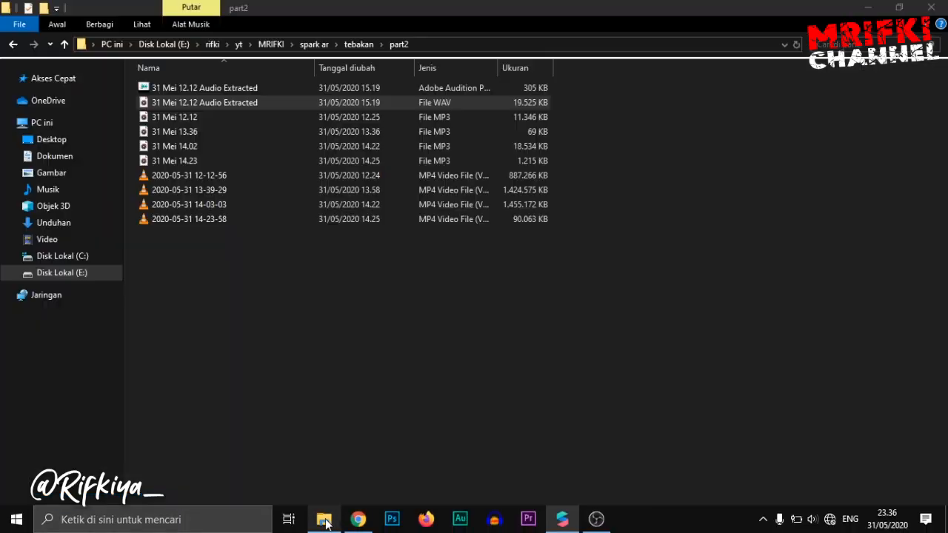
{"action": "left_click", "coordinate": [71, 275]}
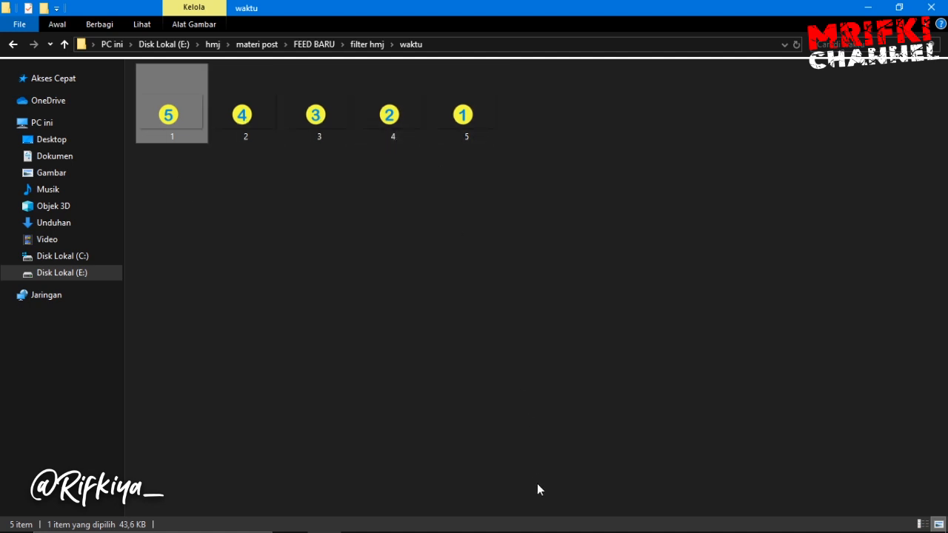
- Switch back to Spark AR Studio and delete the wkths Visible patch connected to the Delay patch
{"action": "left_click", "coordinate": [562, 520]}
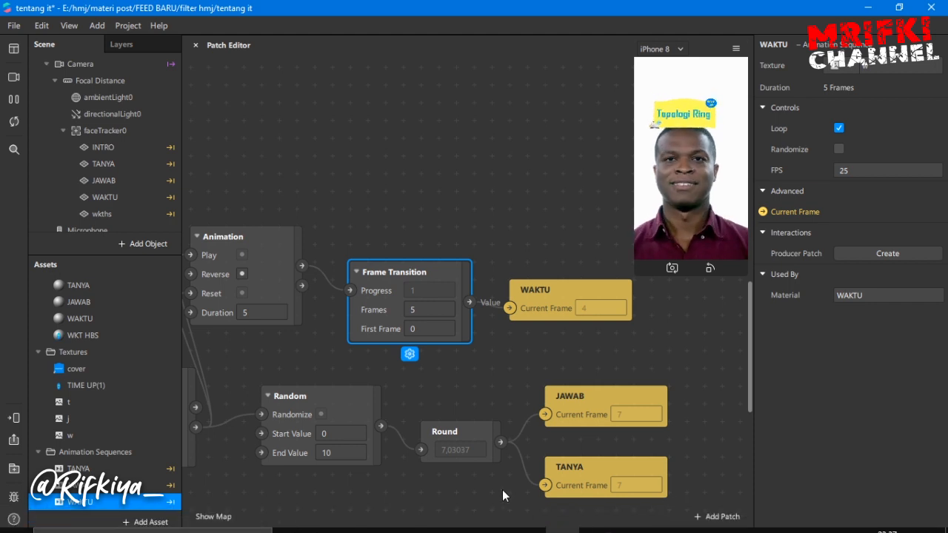
{"action": "left_click_drag", "start_coordinate": [525, 528], "coordinate": [495, 517]}
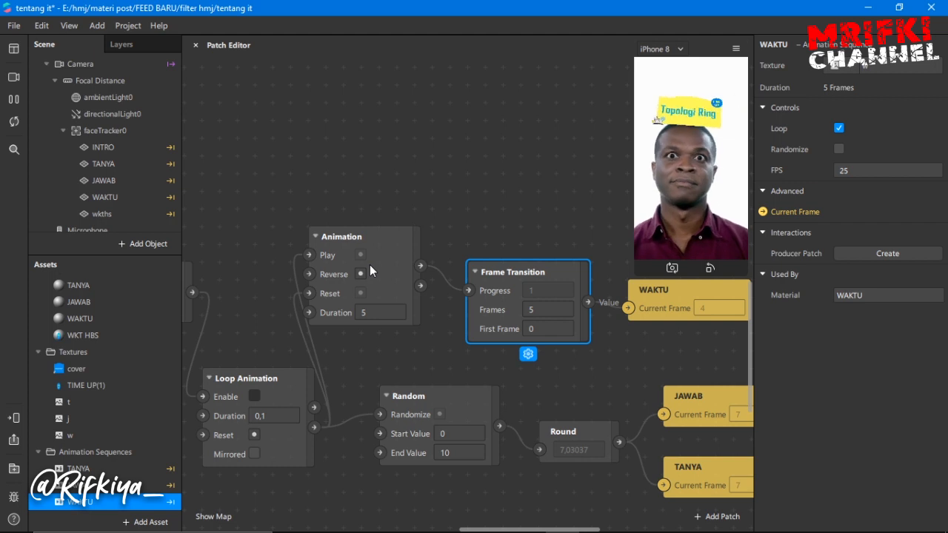
{"action": "left_click", "coordinate": [131, 214]}
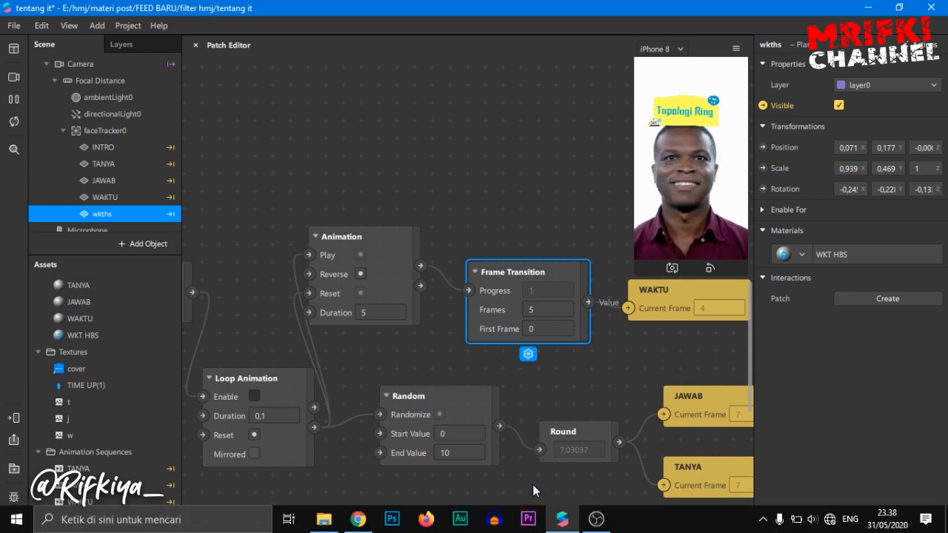
{"action": "left_click_drag", "start_coordinate": [539, 531], "coordinate": [461, 518]}
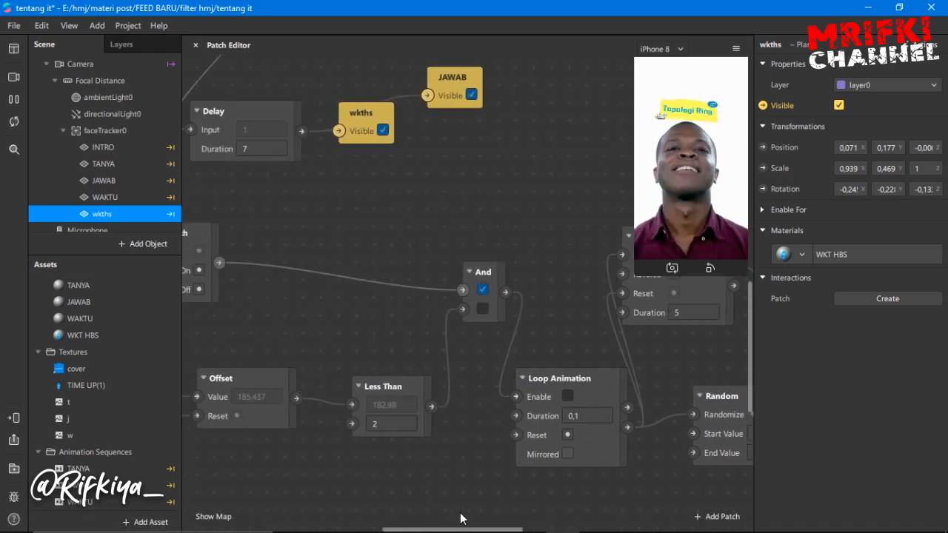
{"action": "left_click", "coordinate": [363, 123]}
{"action": "left_click_drag", "start_coordinate": [363, 123], "coordinate": [380, 175]}
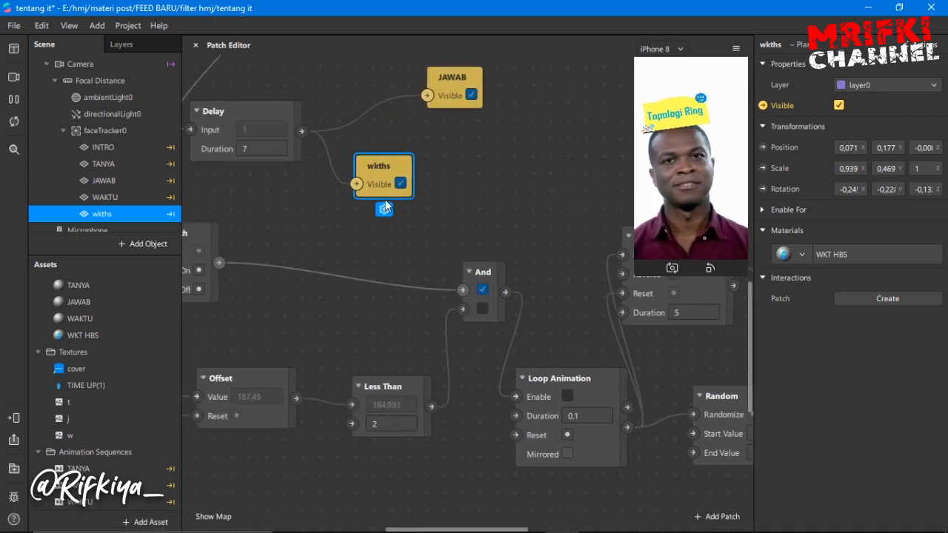
{"action": "key", "text": "Delete"}
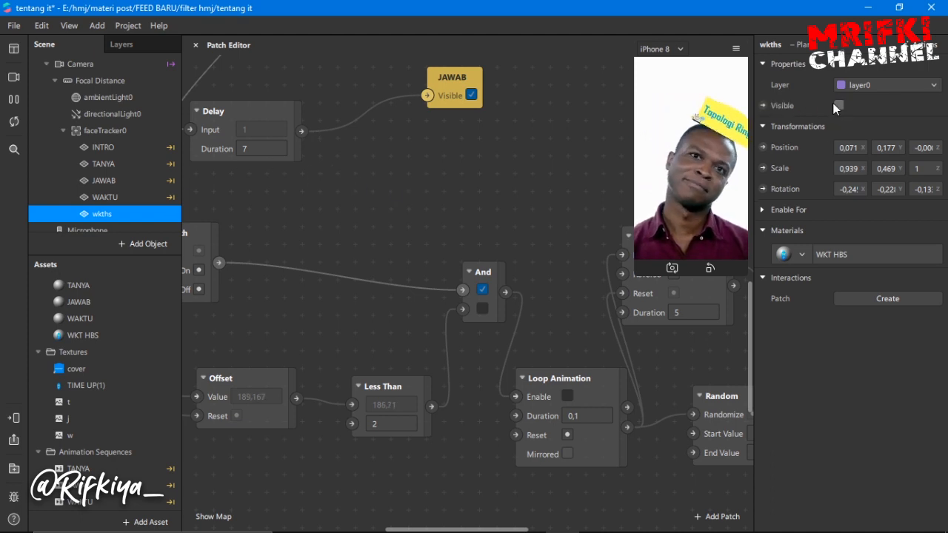
- Test the tap sequence in an enlarged preview, shrink it again and move the Animation patch slightly closer to Frame Transition
{"action": "left_click_drag", "start_coordinate": [642, 273], "coordinate": [642, 357]}
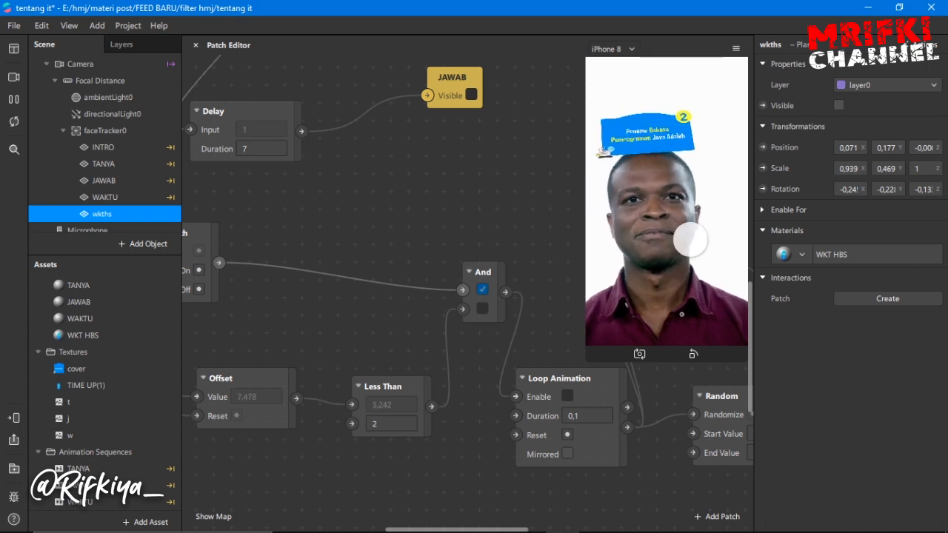
{"action": "left_click_drag", "start_coordinate": [586, 359], "coordinate": [521, 419]}
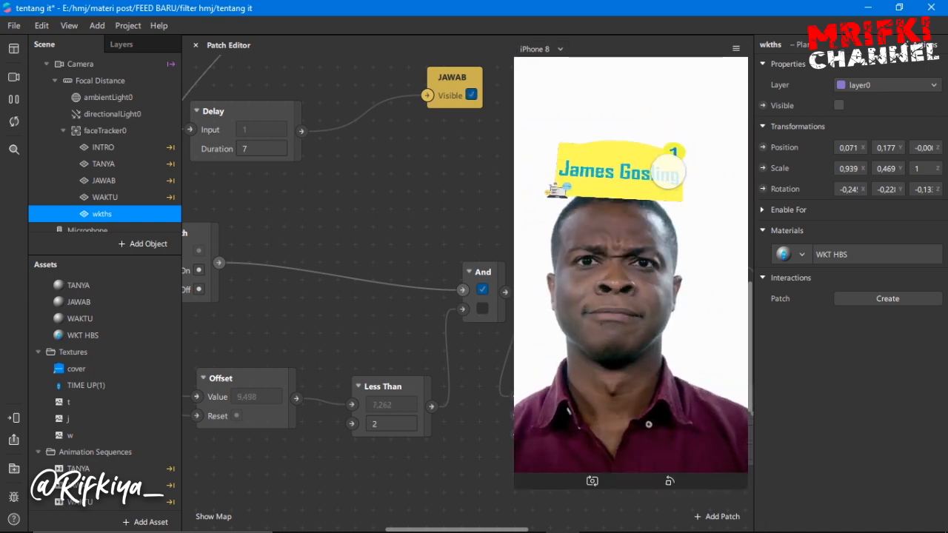
{"action": "left_click_drag", "start_coordinate": [515, 486], "coordinate": [707, 320]}
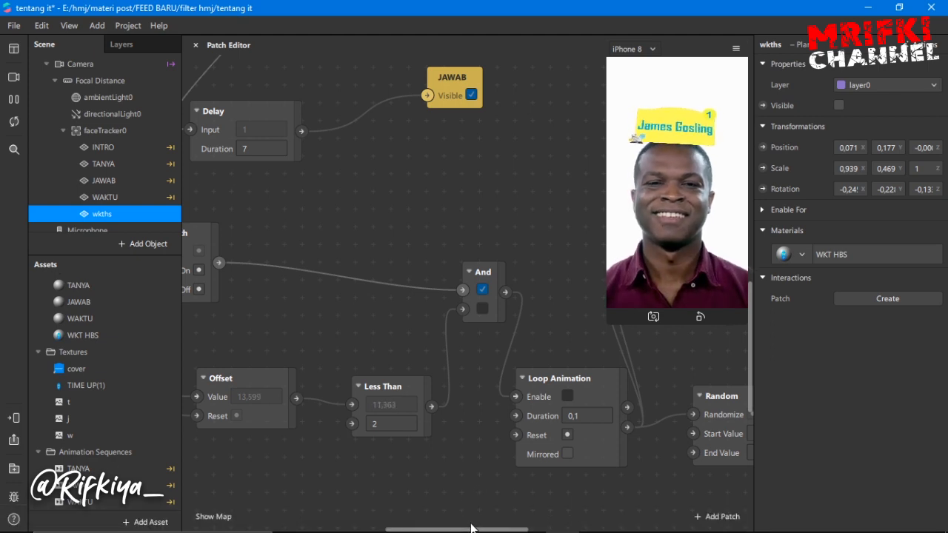
{"action": "left_click_drag", "start_coordinate": [475, 531], "coordinate": [540, 530]}
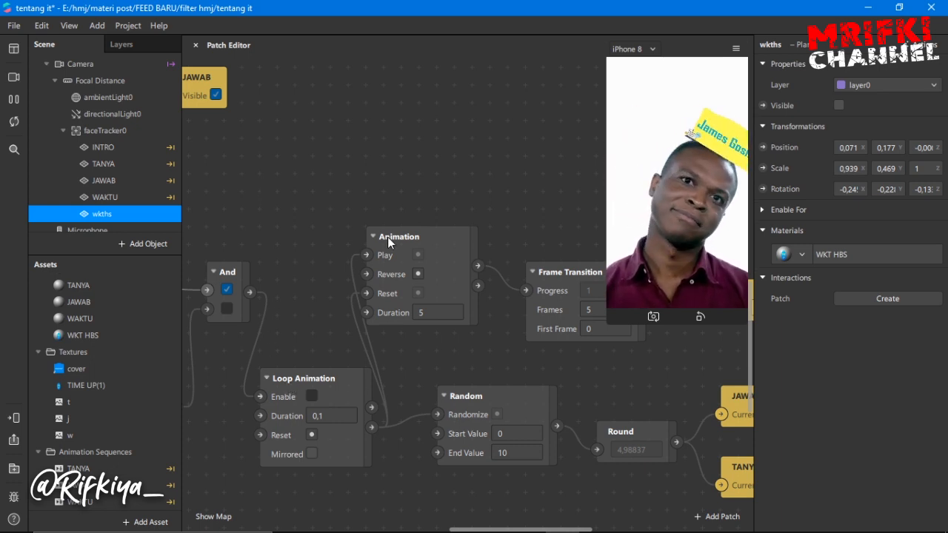
{"action": "left_click_drag", "start_coordinate": [390, 234], "coordinate": [420, 228]}
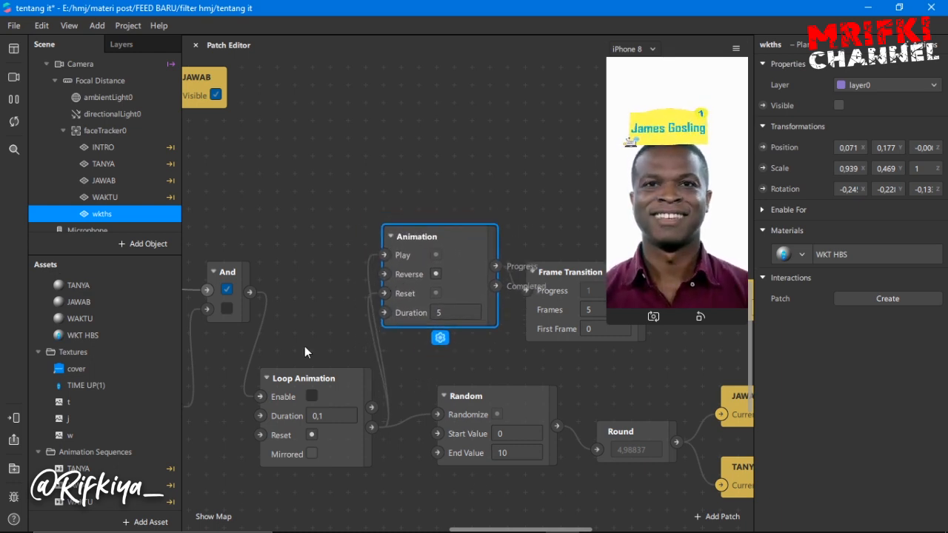
- Make the wkths plane visible, recreate its Visible patch below JAWAB and connect the Delay output to it
{"action": "left_click", "coordinate": [839, 105]}
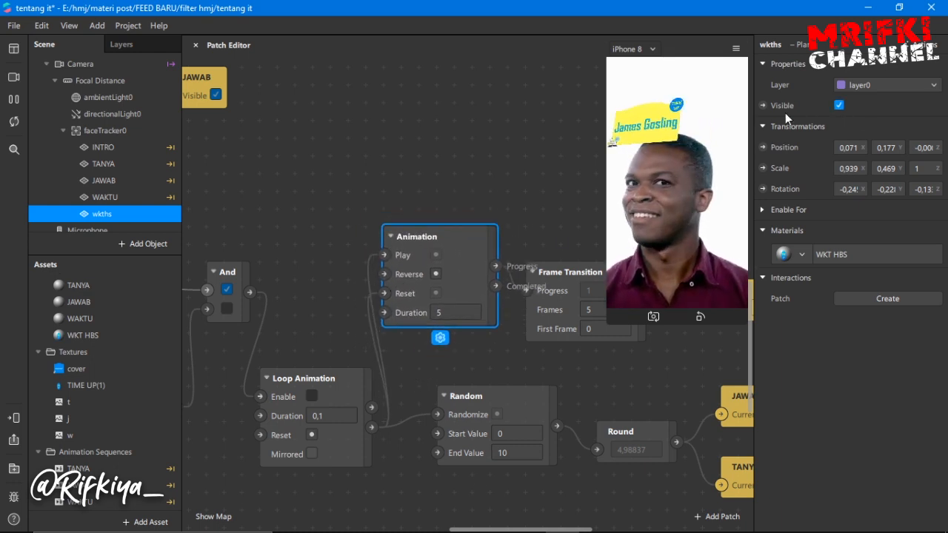
{"action": "left_click", "coordinate": [764, 106]}
{"action": "left_click_drag", "start_coordinate": [559, 529], "coordinate": [532, 529]}
{"action": "left_click_drag", "start_coordinate": [596, 319], "coordinate": [260, 212]}
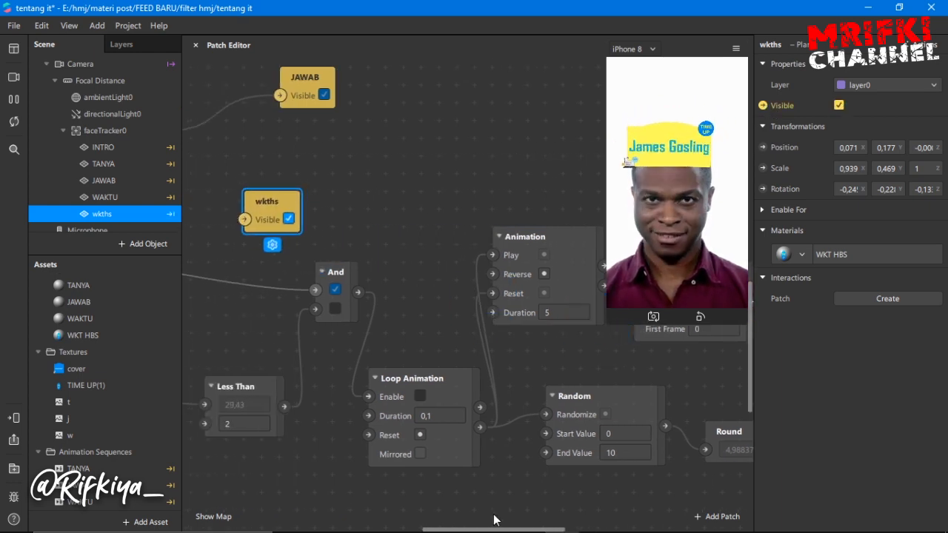
{"action": "left_click_drag", "start_coordinate": [498, 530], "coordinate": [445, 529]}
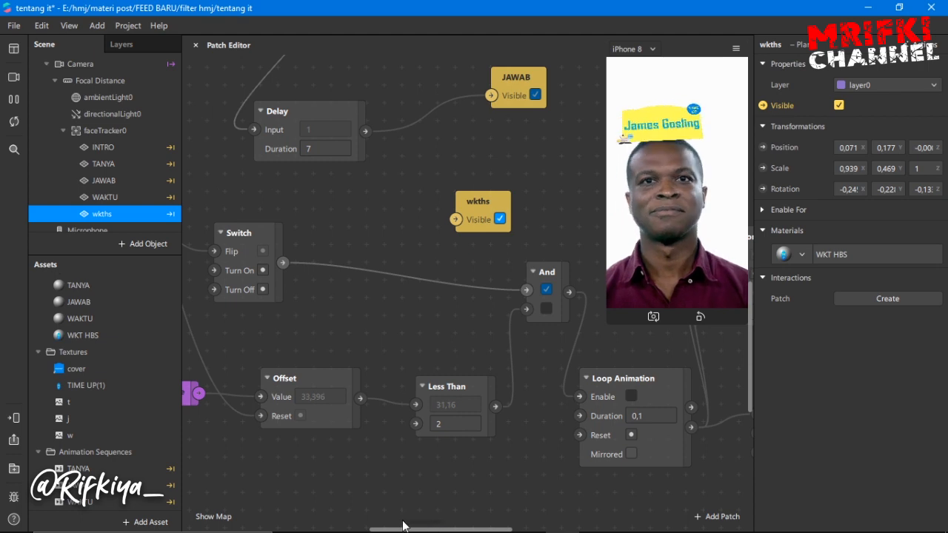
{"action": "left_click_drag", "start_coordinate": [365, 131], "coordinate": [457, 219]}
- Search the patch library for And and examine its description
{"action": "left_click_drag", "start_coordinate": [484, 530], "coordinate": [520, 528]}
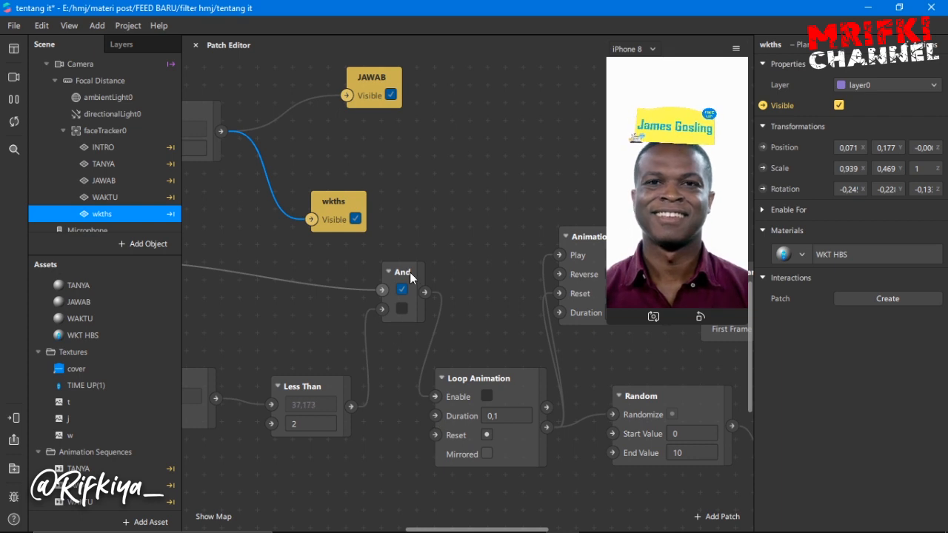
{"action": "double_click", "coordinate": [422, 198]}
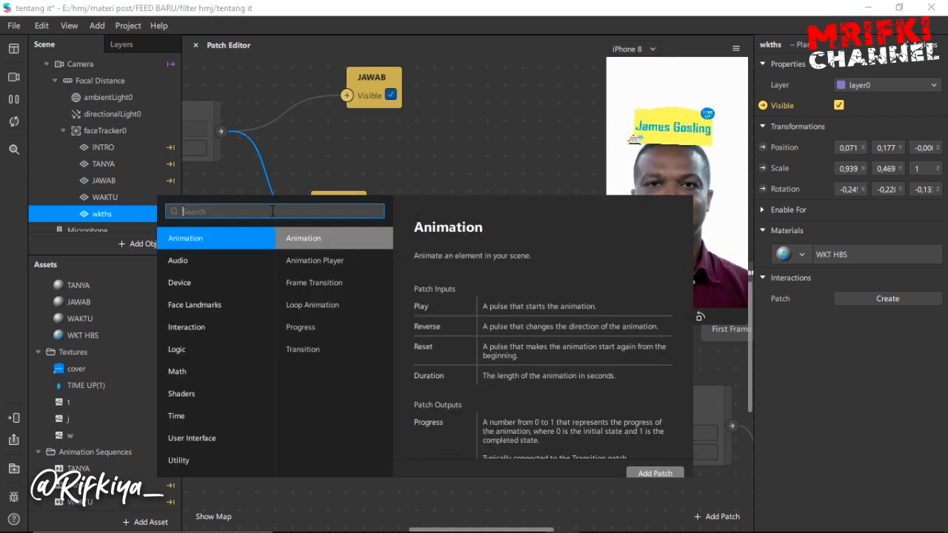
{"action": "type", "text": "and"}
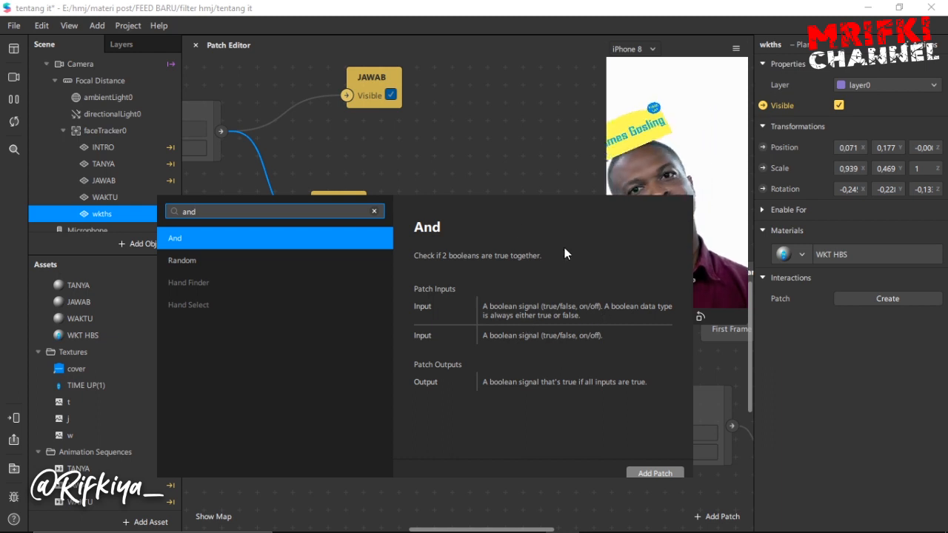
{"action": "left_click", "coordinate": [507, 157]}
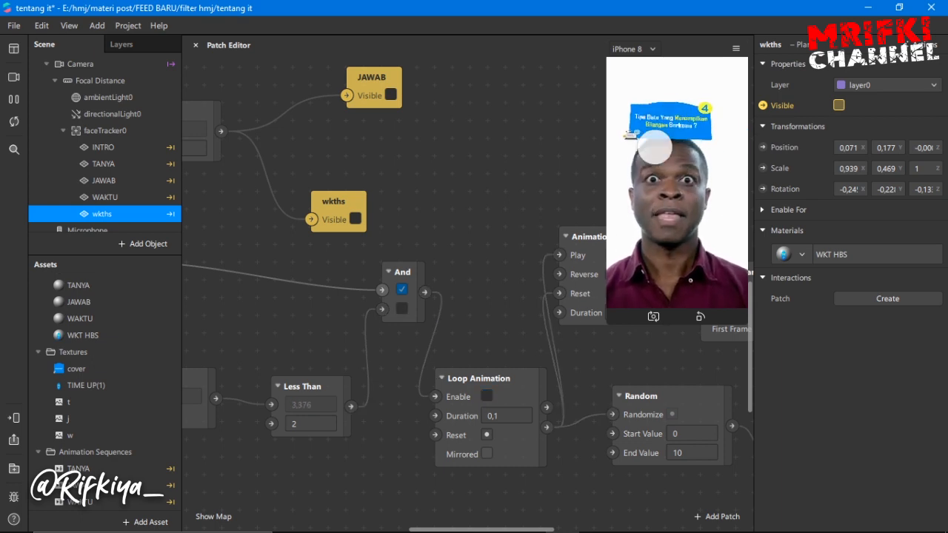
- Shrink the preview and examine the connections between the Switch, Delay, Not, And and Visible patches
{"action": "left_click_drag", "start_coordinate": [497, 530], "coordinate": [413, 522]}
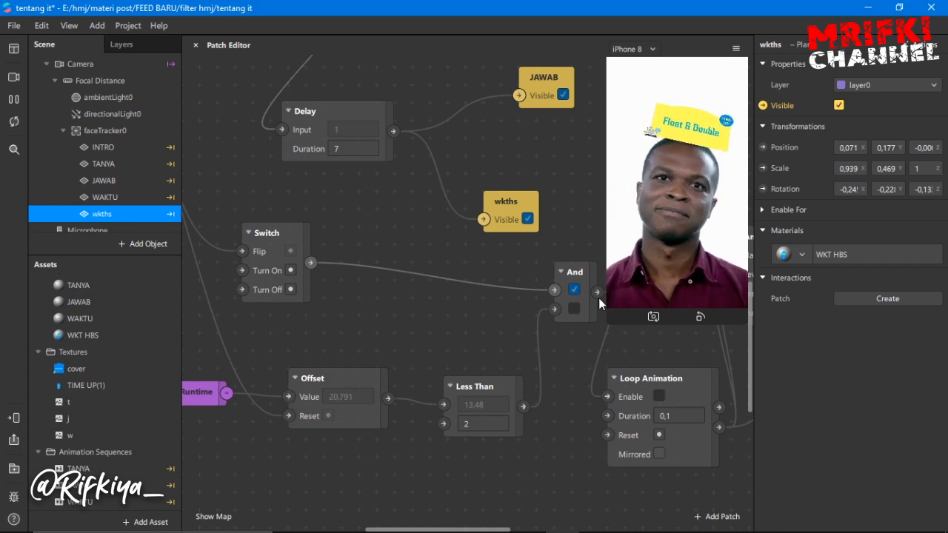
{"action": "left_click_drag", "start_coordinate": [605, 308], "coordinate": [624, 280]}
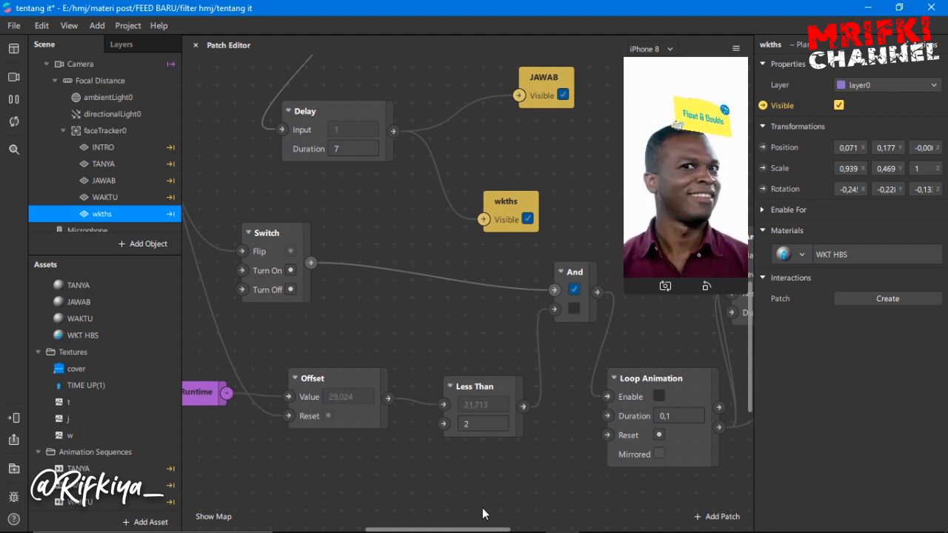
{"action": "mouse_move", "coordinate": [471, 530]}
{"action": "left_mouse_down"}
{"action": "mouse_move", "coordinate": [528, 530]}
{"action": "mouse_move", "coordinate": [401, 531]}
{"action": "mouse_move", "coordinate": [490, 530]}
{"action": "left_mouse_up"}
{"action": "scroll", "coordinate": [504, 323], "scroll_direction": "up", "scroll_amount": 5}
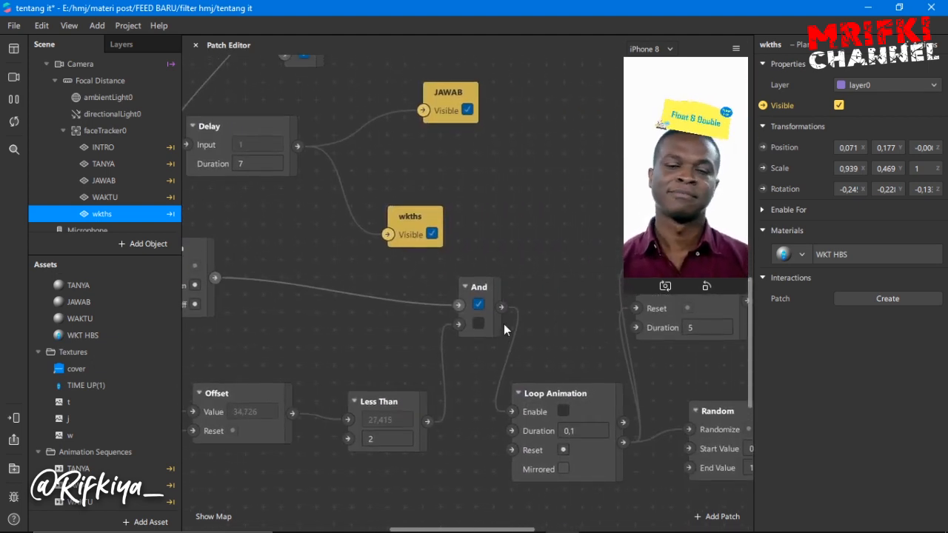
{"action": "left_click_drag", "start_coordinate": [446, 529], "coordinate": [405, 517]}
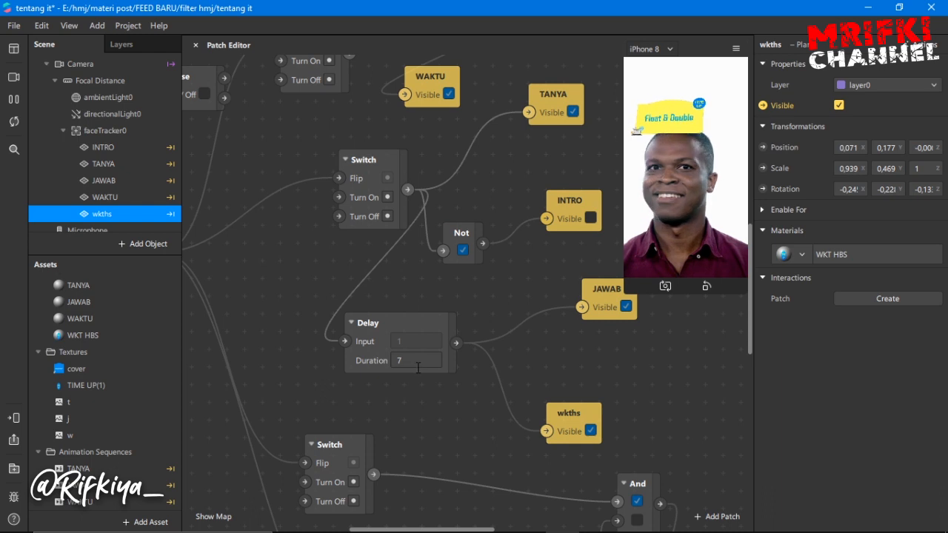
{"action": "scroll", "coordinate": [437, 370], "scroll_direction": "down", "scroll_amount": 1}
{"action": "scroll", "coordinate": [410, 376], "scroll_direction": "up", "scroll_amount": 5}
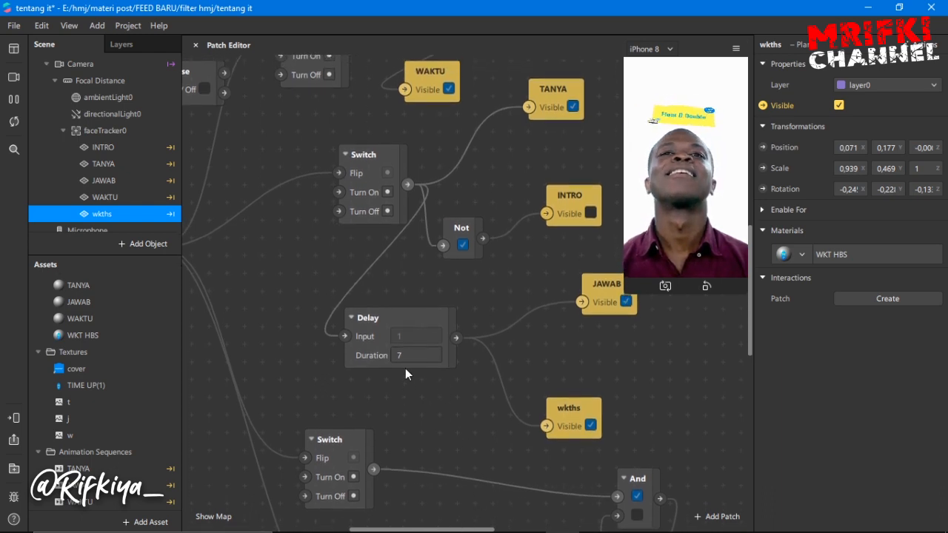
{"action": "scroll", "coordinate": [386, 402], "scroll_direction": "down", "scroll_amount": 1}
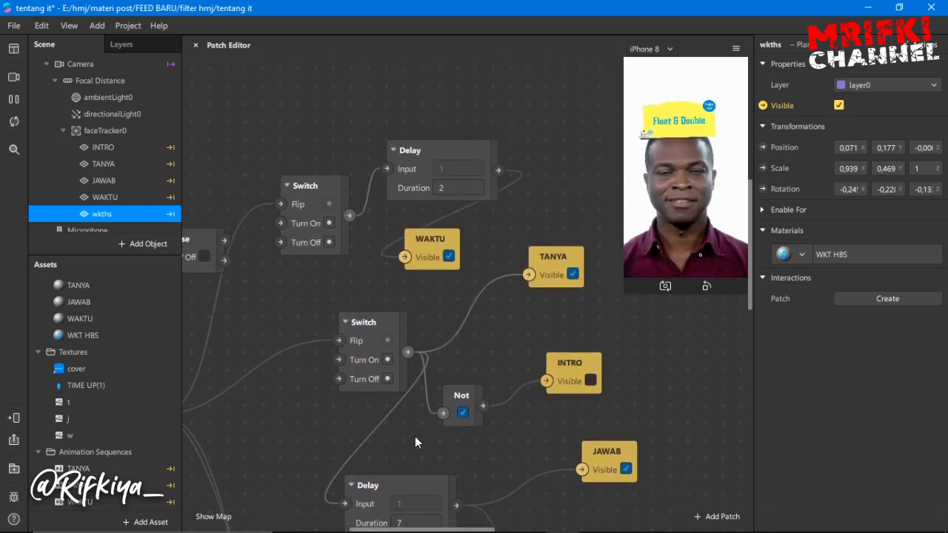
{"action": "scroll", "coordinate": [341, 385], "scroll_direction": "down", "scroll_amount": 2}
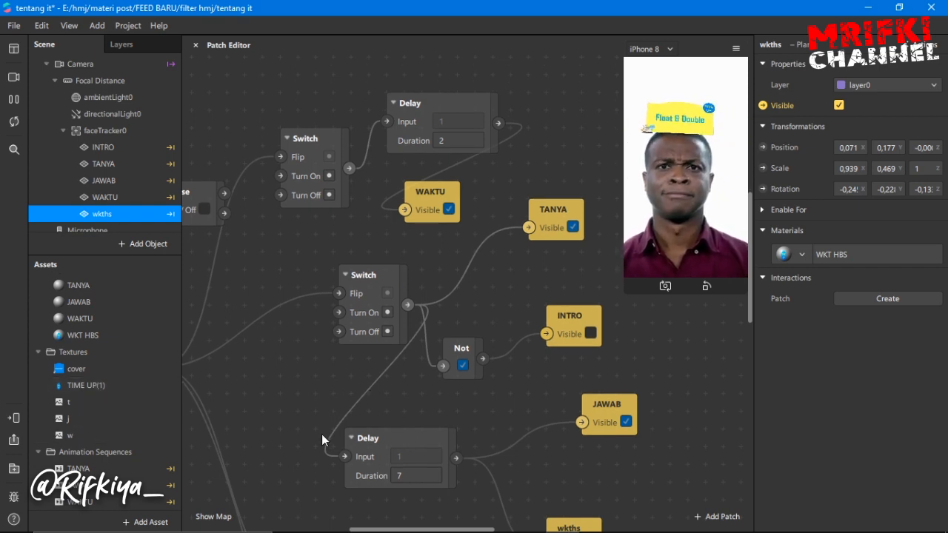
- Move the Delay patch with Duration 7 up, closer to the Not patch
{"action": "left_click_drag", "start_coordinate": [377, 438], "coordinate": [376, 425]}
{"action": "left_click_drag", "start_coordinate": [375, 410], "coordinate": [384, 391]}
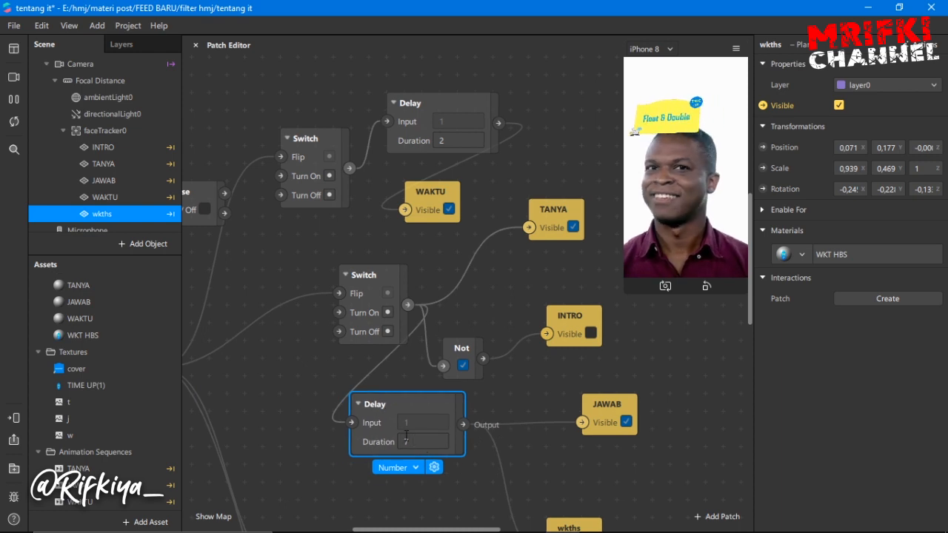
{"action": "scroll", "coordinate": [296, 390], "scroll_direction": "down", "scroll_amount": 3}
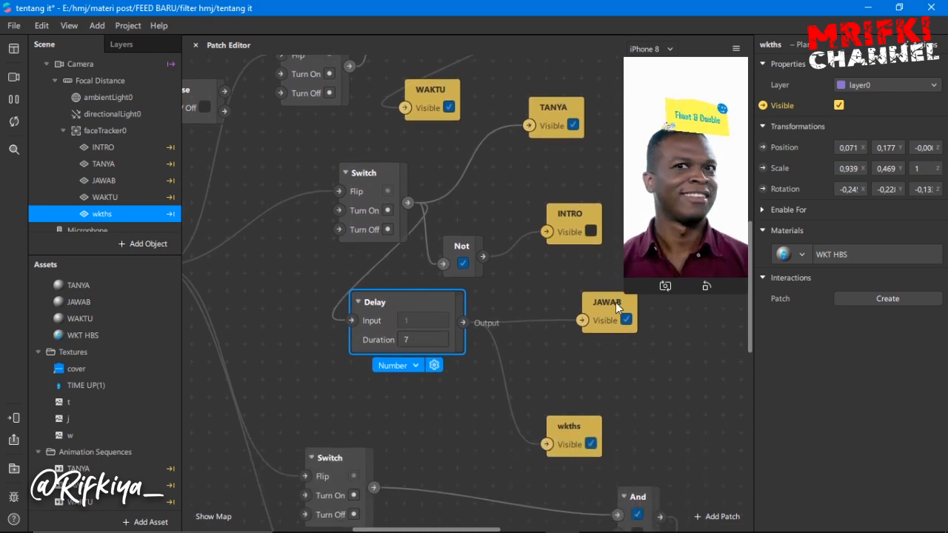
- Restart the preview to test the tap sequence and examine the Delay, Offset and Less Than connections
{"action": "left_click", "coordinate": [12, 118]}
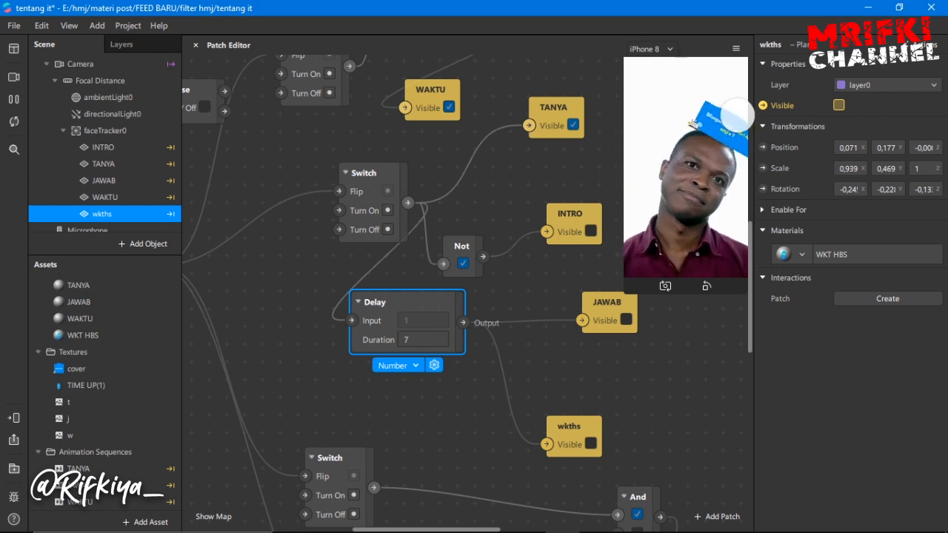
{"action": "scroll", "coordinate": [521, 360], "scroll_direction": "down", "scroll_amount": 4}
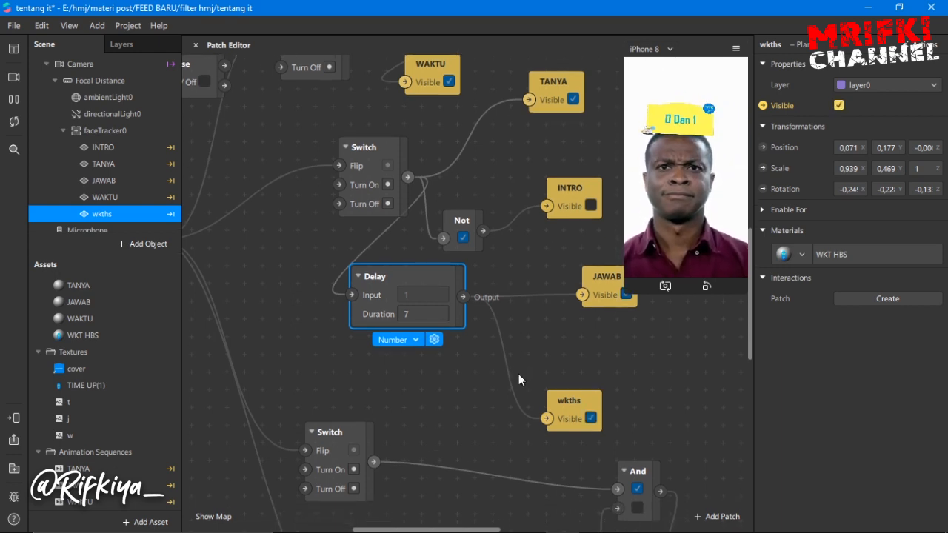
{"action": "scroll", "coordinate": [491, 311], "scroll_direction": "down", "scroll_amount": 3}
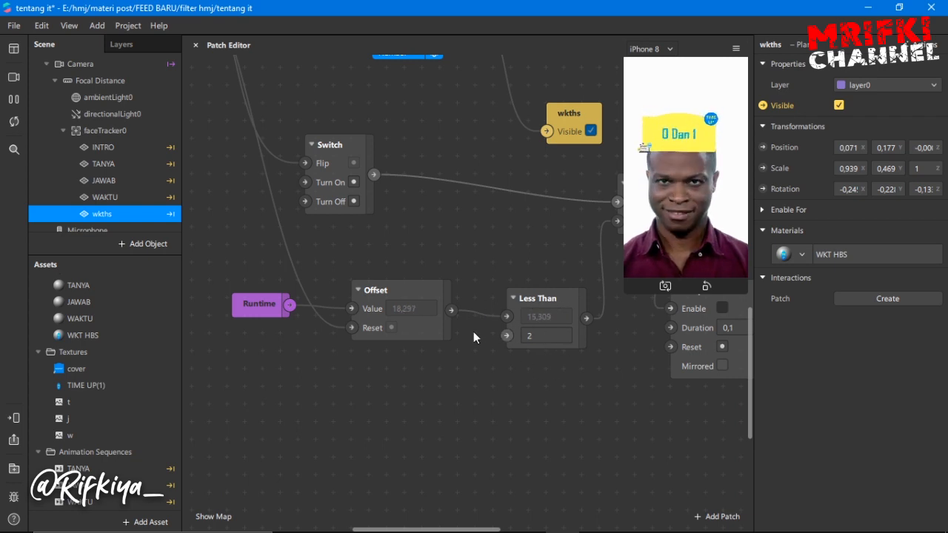
{"action": "scroll", "coordinate": [453, 322], "scroll_direction": "up", "scroll_amount": 2}
{"action": "scroll", "coordinate": [453, 326], "scroll_direction": "up", "scroll_amount": 2}
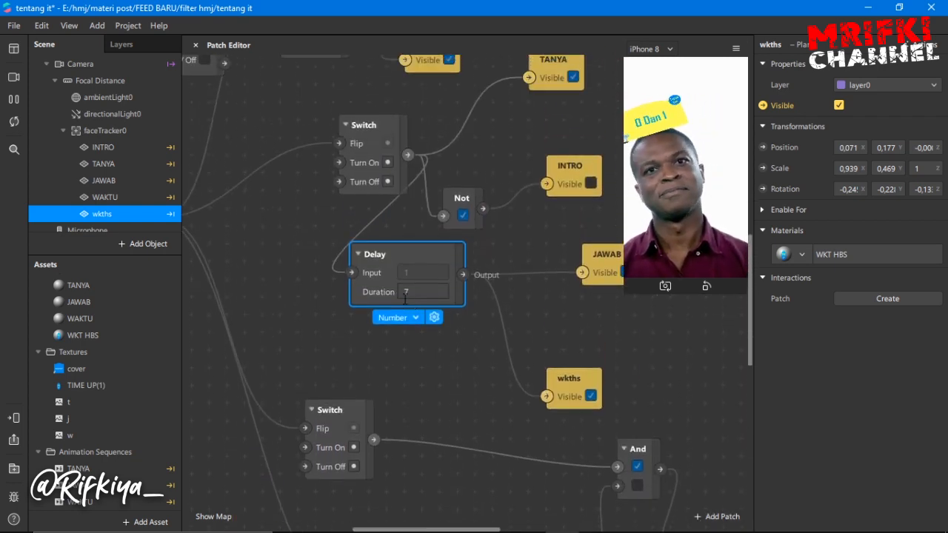
{"action": "scroll", "coordinate": [312, 302], "scroll_direction": "up", "scroll_amount": 2}
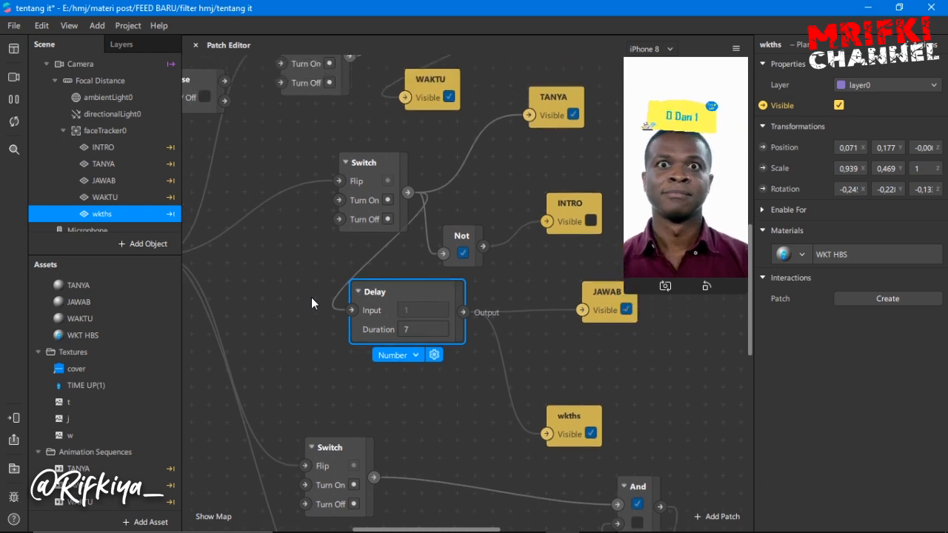
- Align the WAKTU Visible patch beside its Delay patch and move the Camera patch further from the Pulse patch, above Screen Tap
{"action": "left_click_drag", "start_coordinate": [444, 185], "coordinate": [584, 96]}
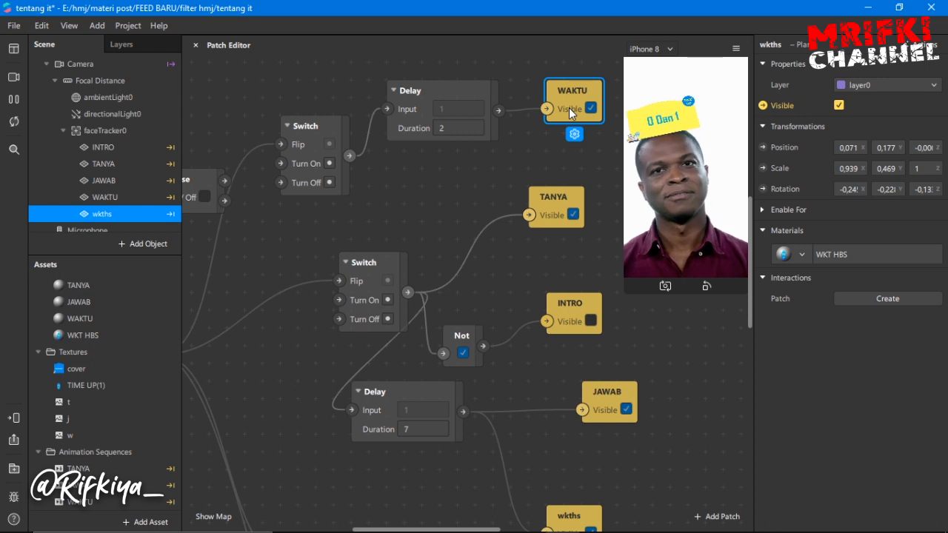
{"action": "left_click", "coordinate": [454, 524]}
{"action": "left_click_drag", "start_coordinate": [402, 523], "coordinate": [345, 522]}
{"action": "left_click_drag", "start_coordinate": [358, 208], "coordinate": [251, 242]}
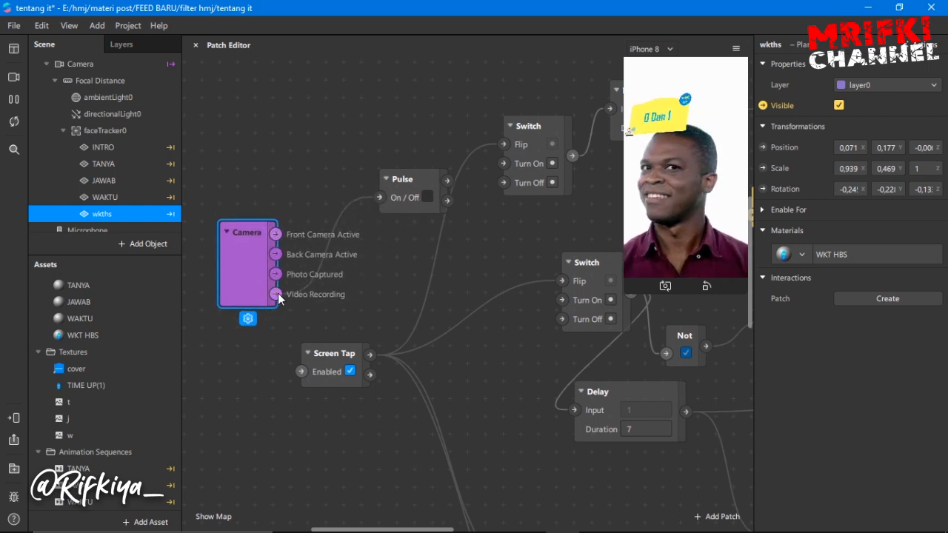
- Connect the Pulse's Turned On output to the three Switch Flip inputs and the Offset Reset, replacing and deleting the Screen Tap patch
{"action": "left_click_drag", "start_coordinate": [447, 180], "coordinate": [508, 144]}
{"action": "left_click_drag", "start_coordinate": [448, 183], "coordinate": [561, 281]}
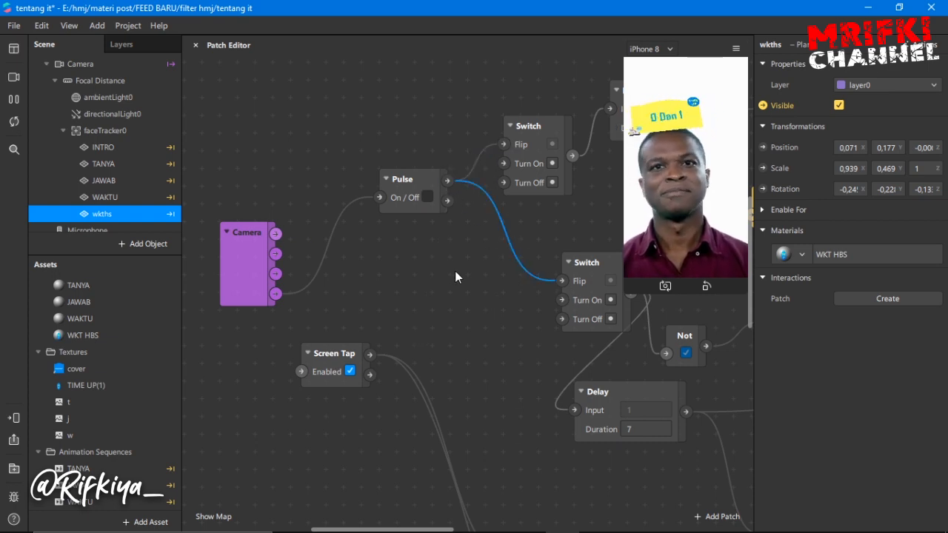
{"action": "scroll", "coordinate": [455, 271], "scroll_direction": "down", "scroll_amount": 4}
{"action": "scroll", "coordinate": [456, 275], "scroll_direction": "down", "scroll_amount": 2}
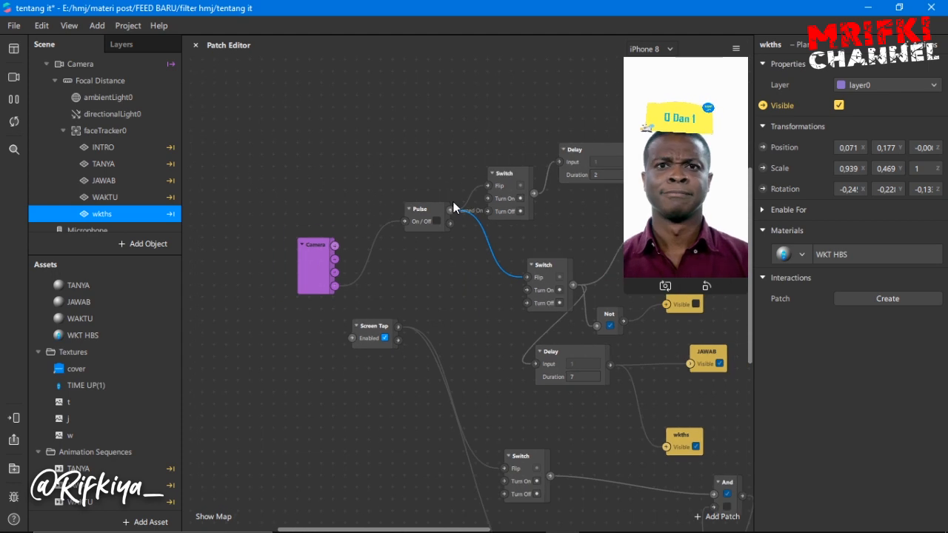
{"action": "left_click_drag", "start_coordinate": [449, 210], "coordinate": [505, 467]}
{"action": "scroll", "coordinate": [429, 385], "scroll_direction": "down", "scroll_amount": 3}
{"action": "left_click_drag", "start_coordinate": [449, 142], "coordinate": [533, 511]}
{"action": "left_click", "coordinate": [371, 275]}
{"action": "key", "text": "Delete"}
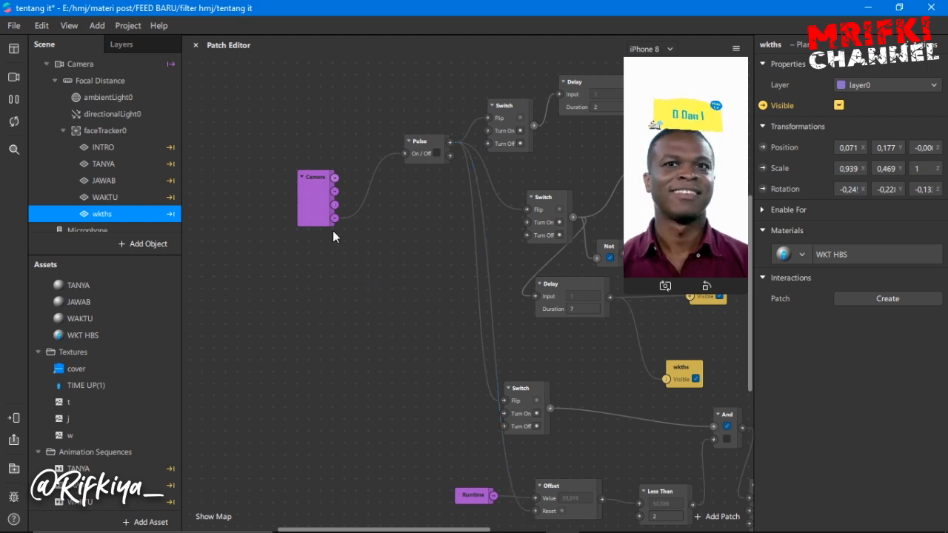